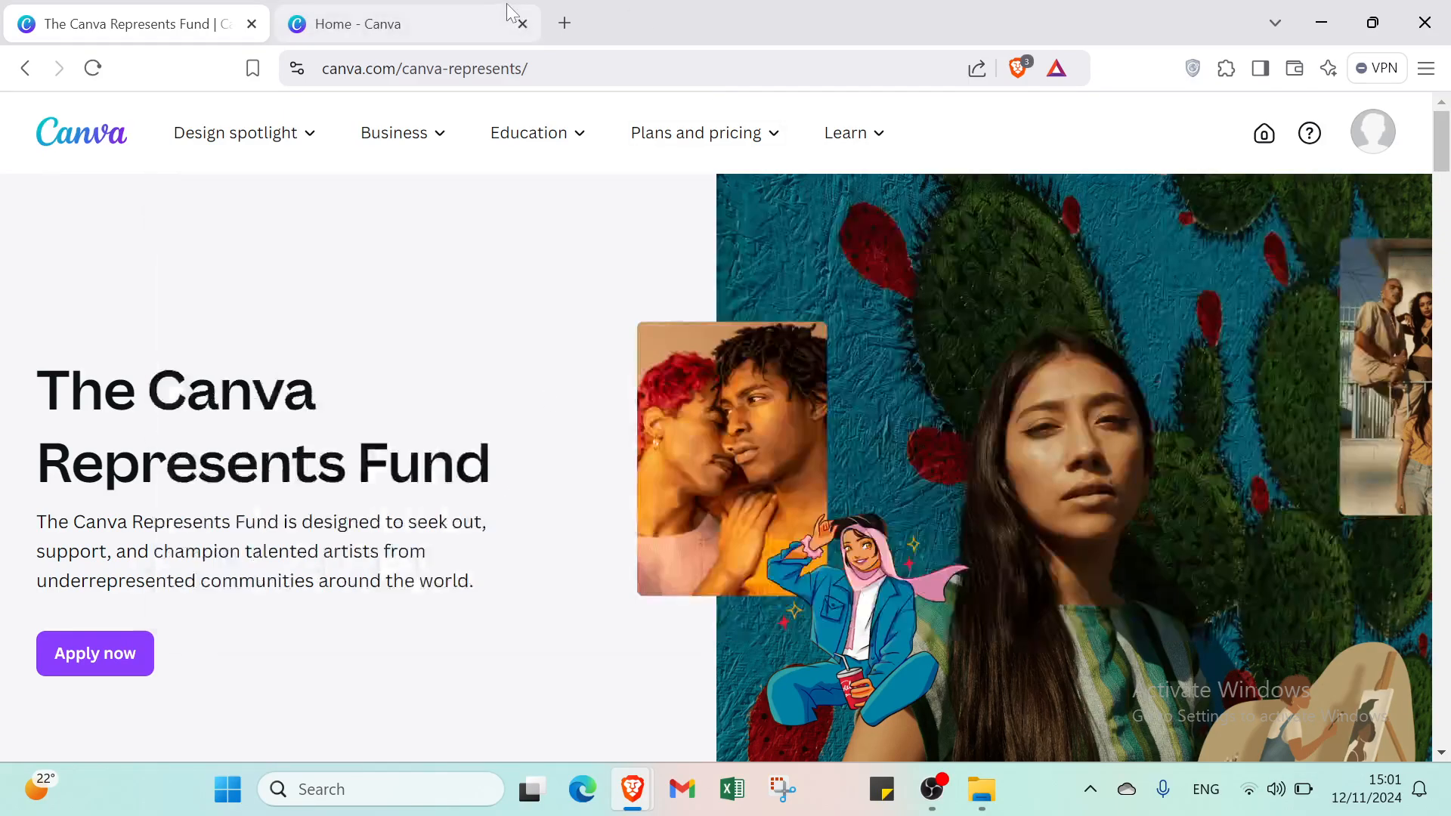
# - Close the extra Canva Home tab and go from the Canva Represents page to the account's home page
pyautogui.click(522, 25)
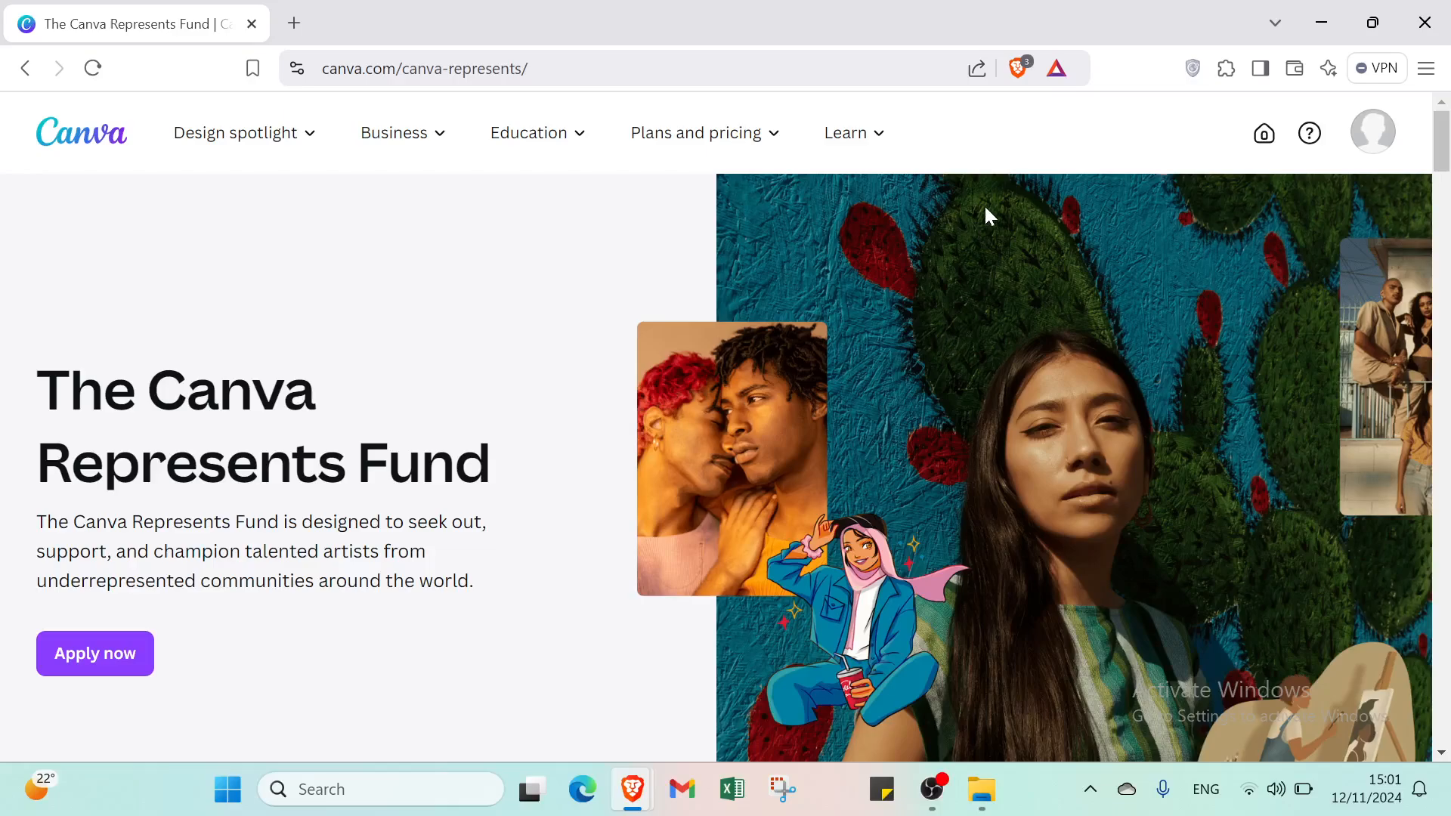
pyautogui.scroll(-3, 907, 250)
pyautogui.scroll(3, 846, 356)
pyautogui.click(1368, 134)
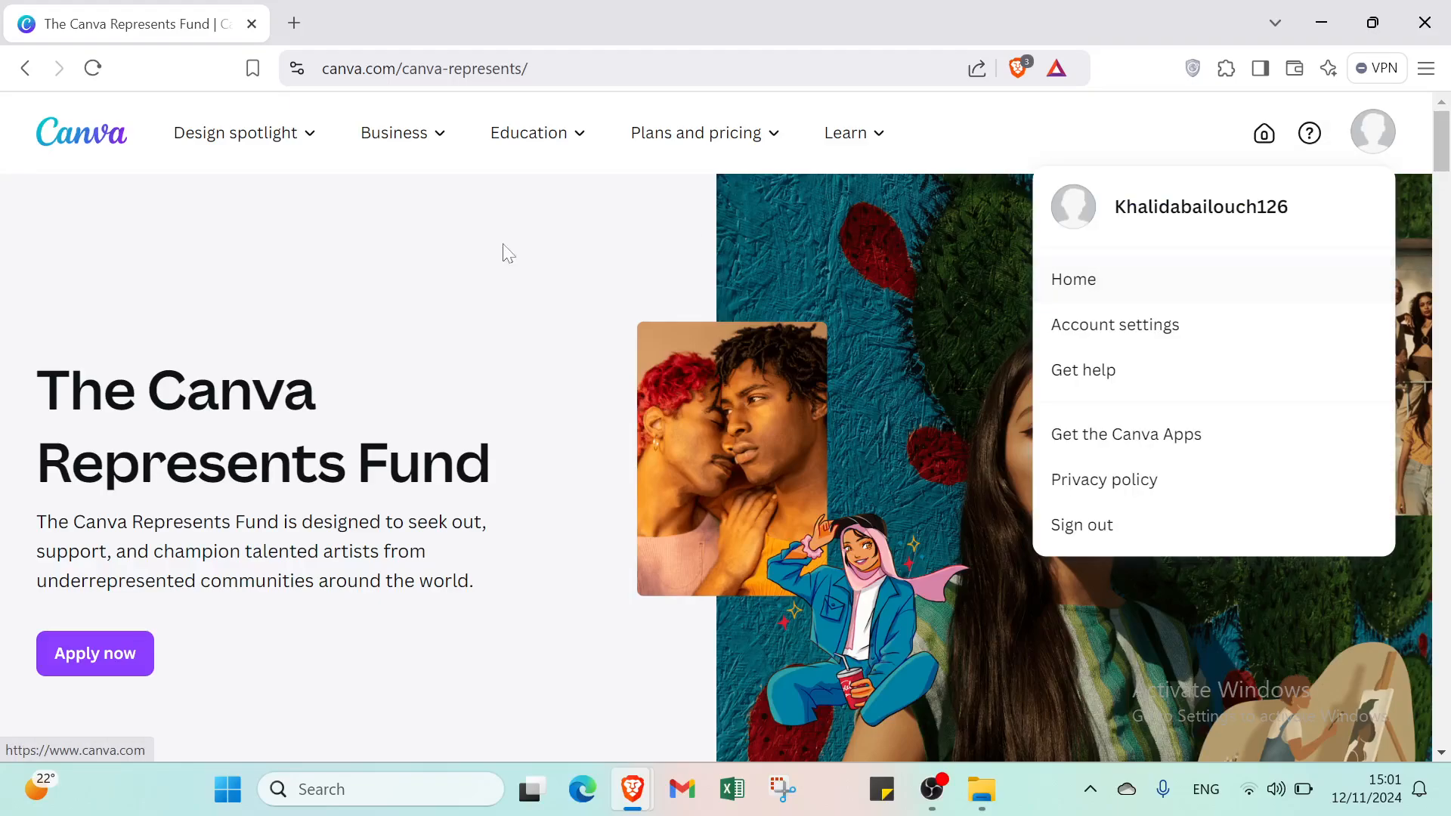
pyautogui.click(1094, 294)
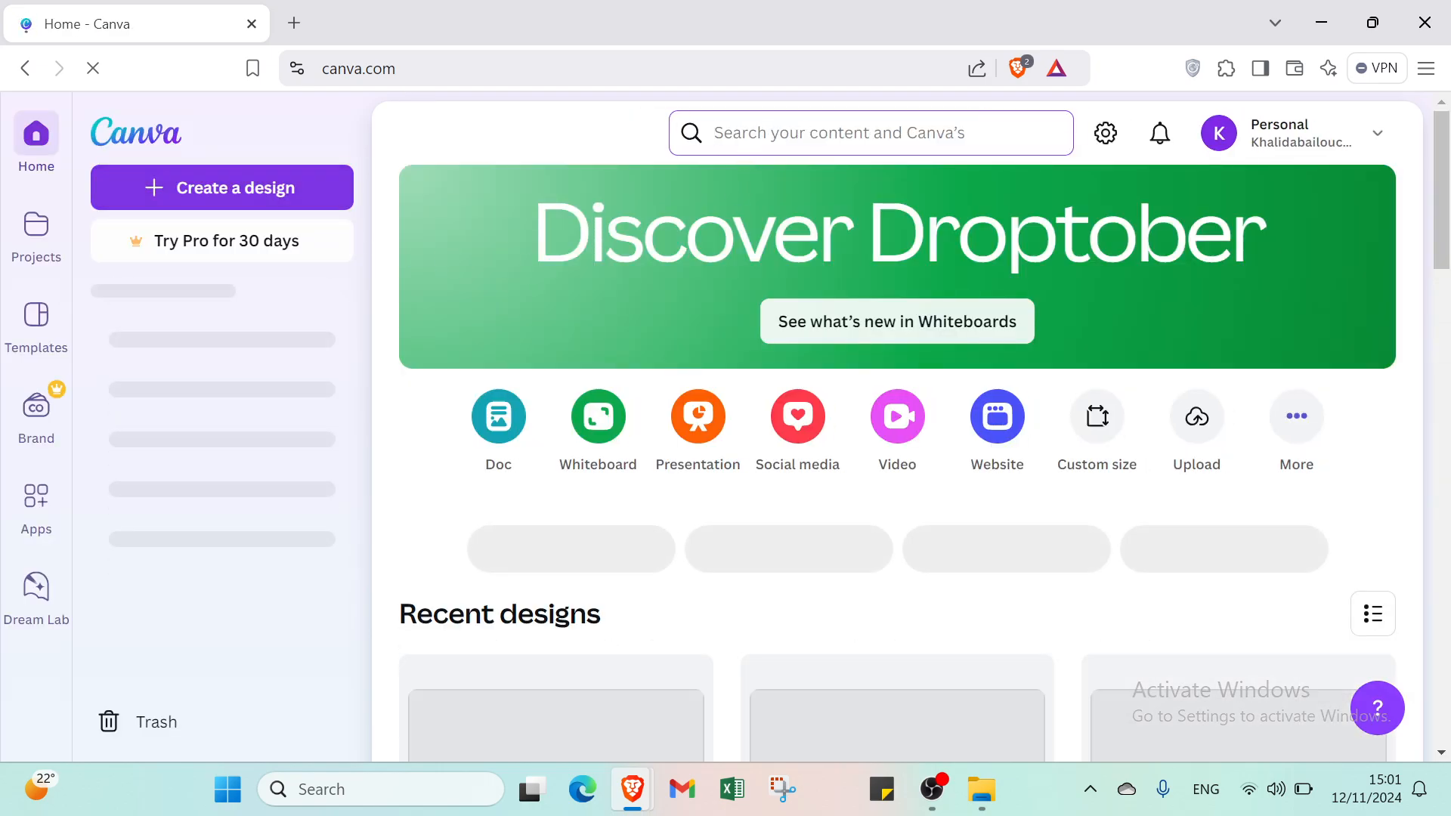
# - Search Canva for "video birthday" and show all matching Canva templates
pyautogui.click(742, 145)
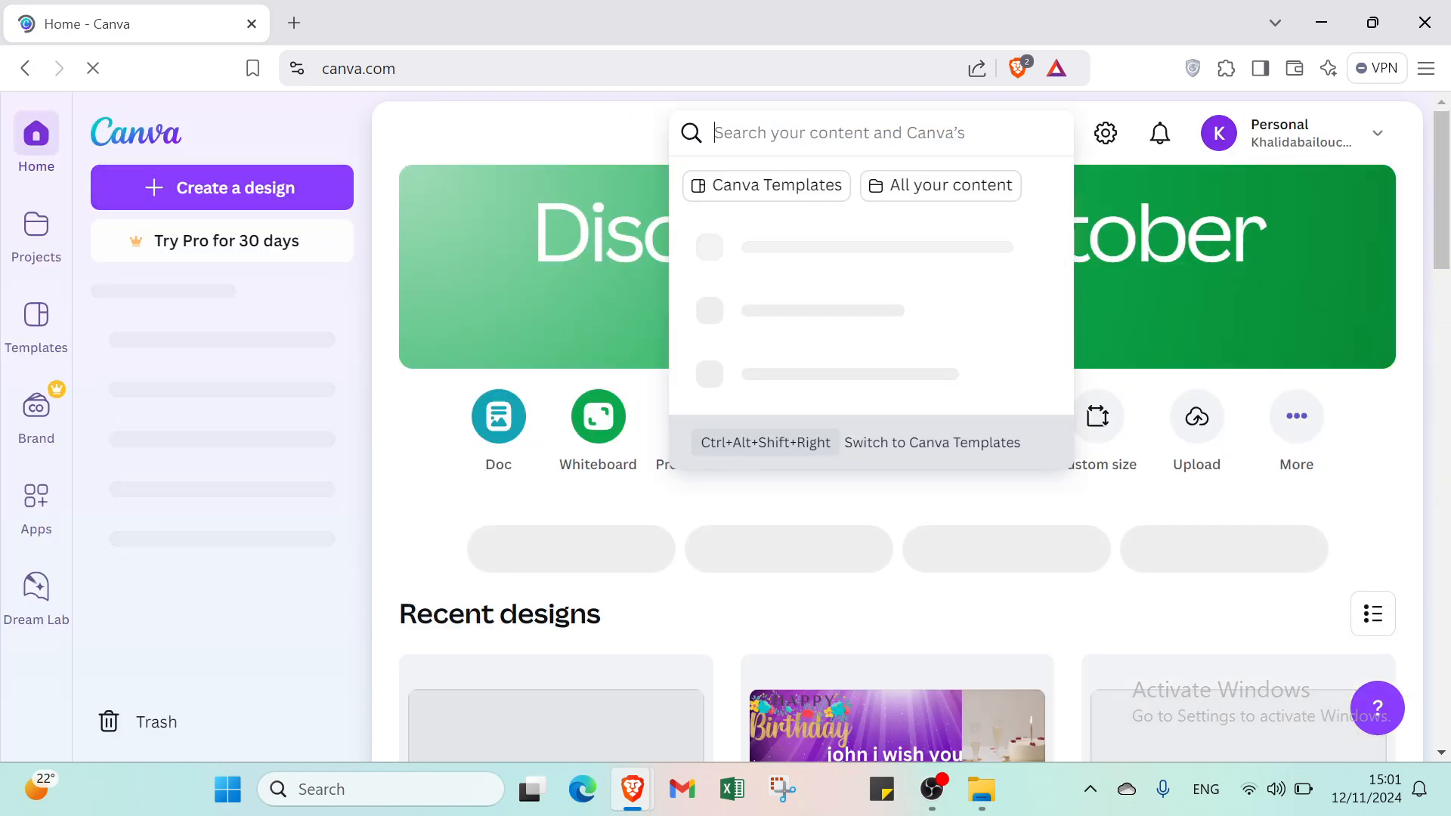
pyautogui.click(742, 270)
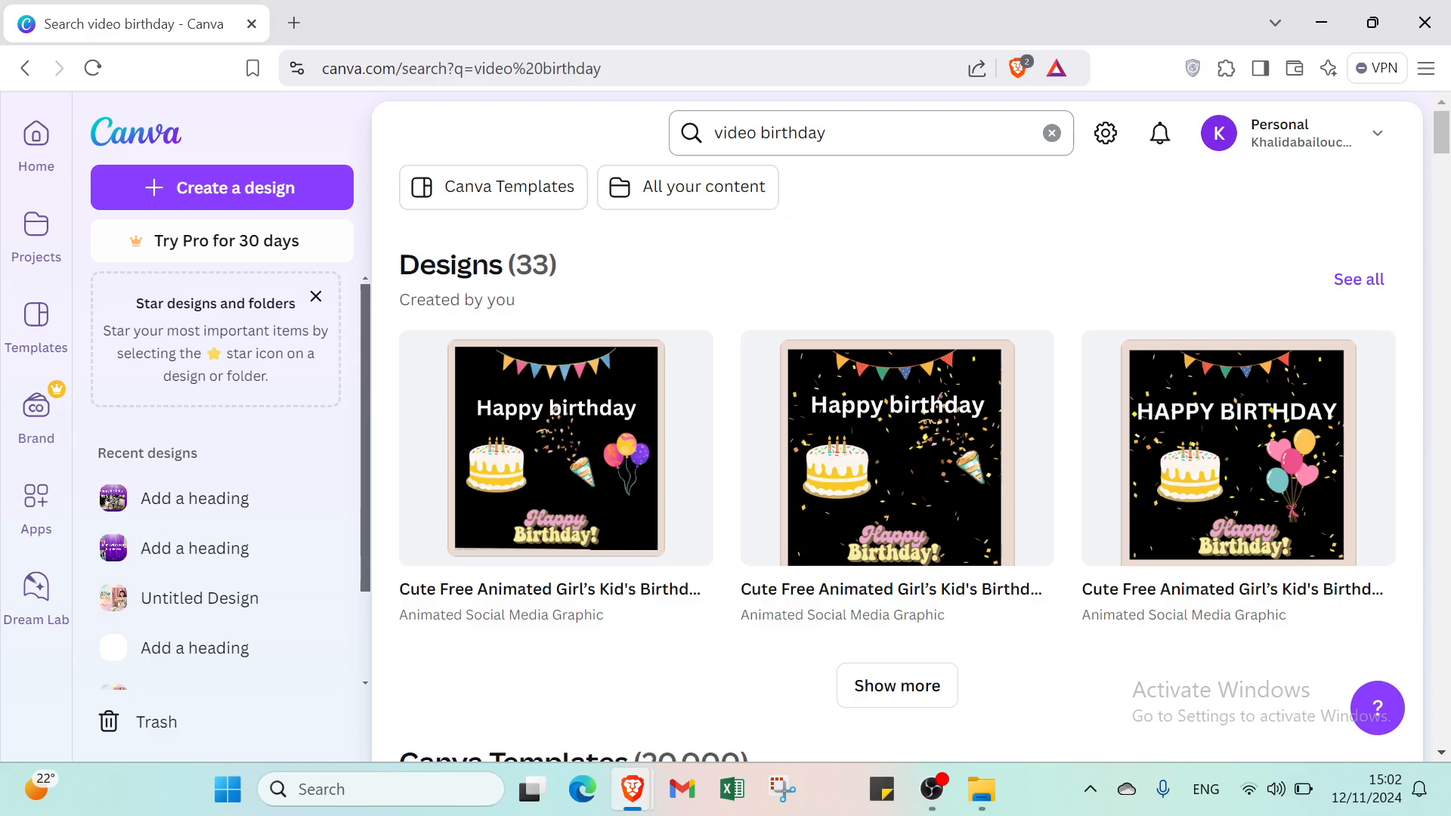
pyautogui.scroll(-7, 664, 325)
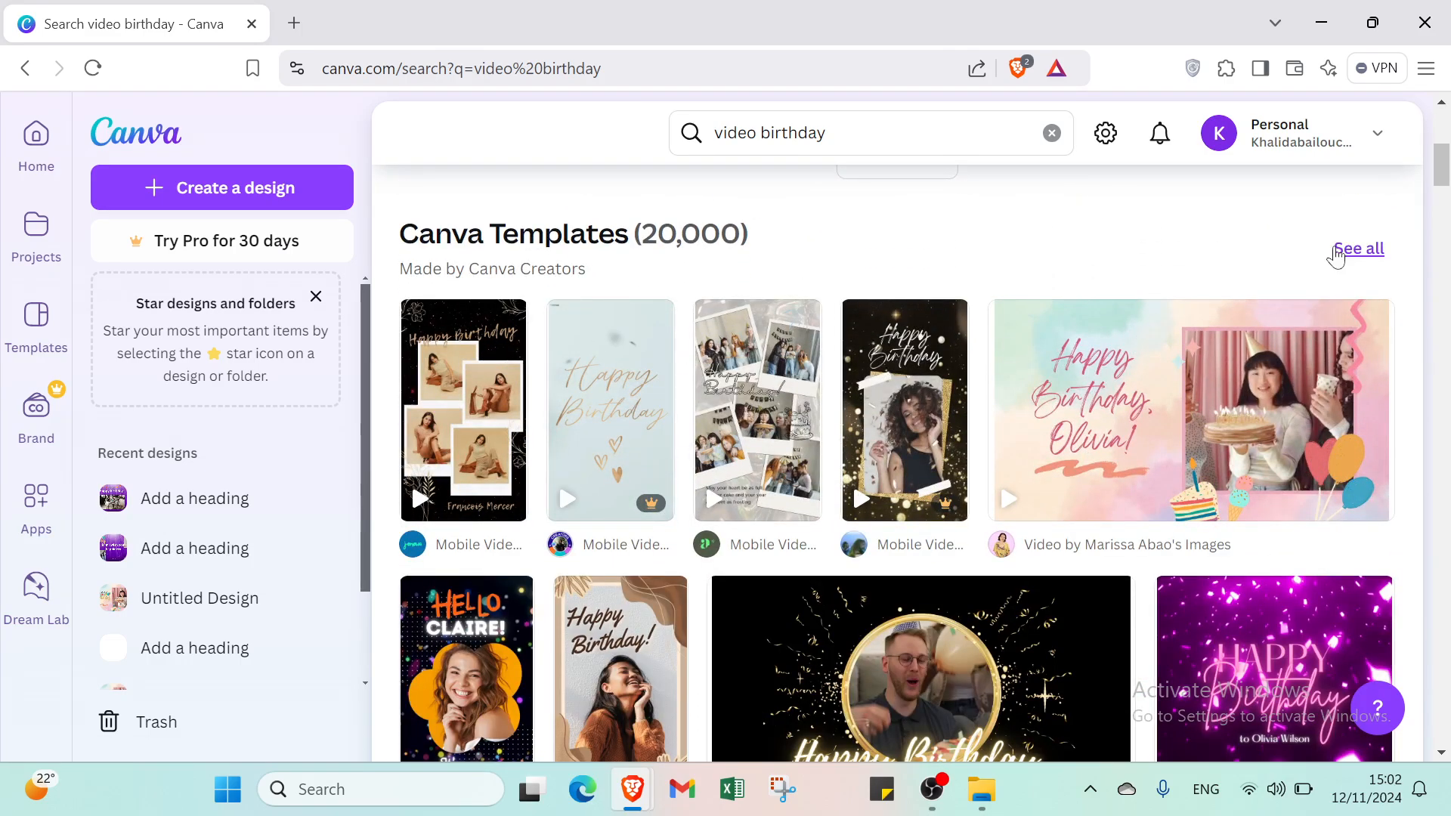
pyautogui.click(1336, 252)
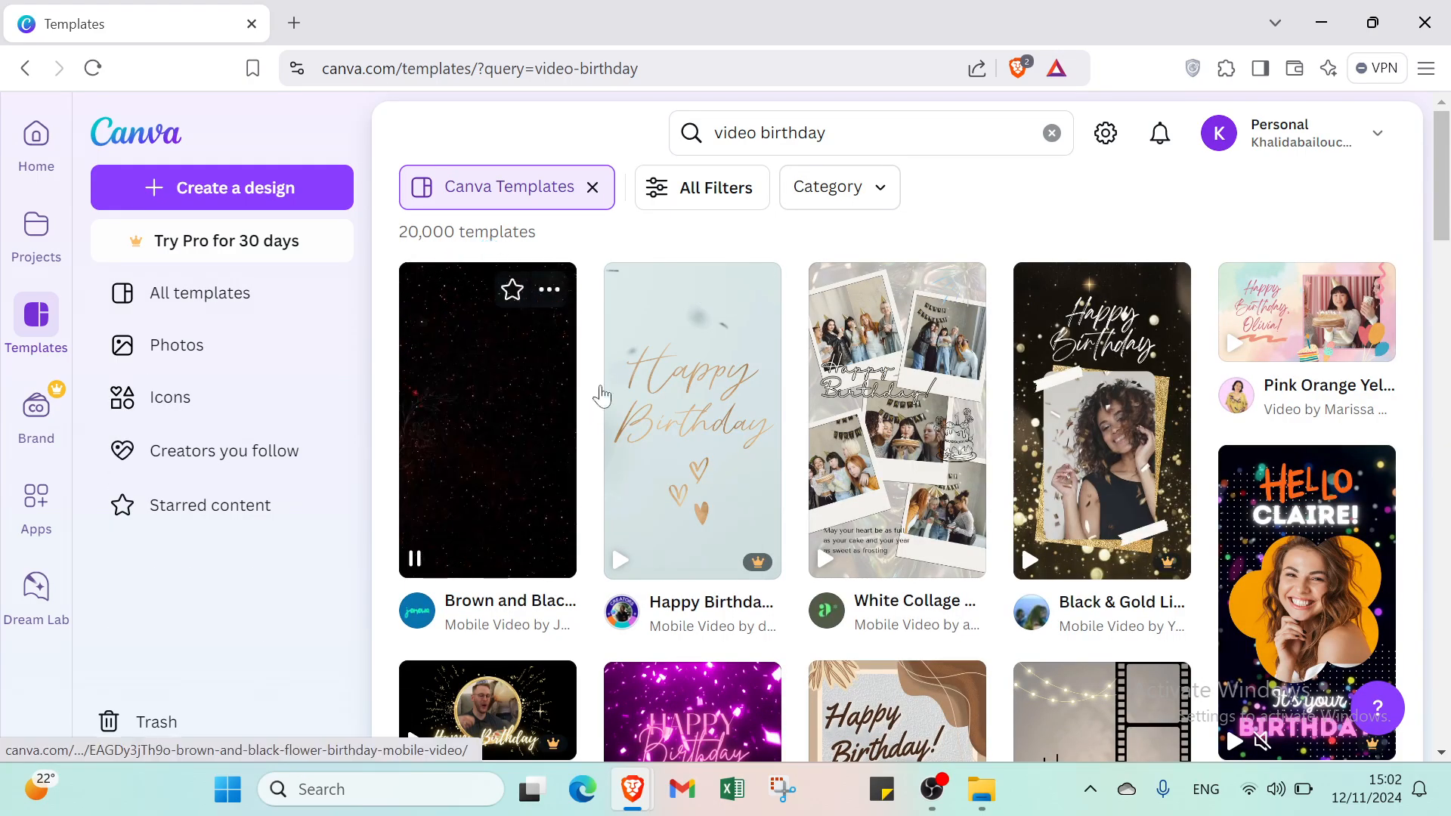
# - Browse the unfiltered birthday video templates and return to the start of the results
pyautogui.scroll(-1, 739, 478)
pyautogui.scroll(-10, 739, 477)
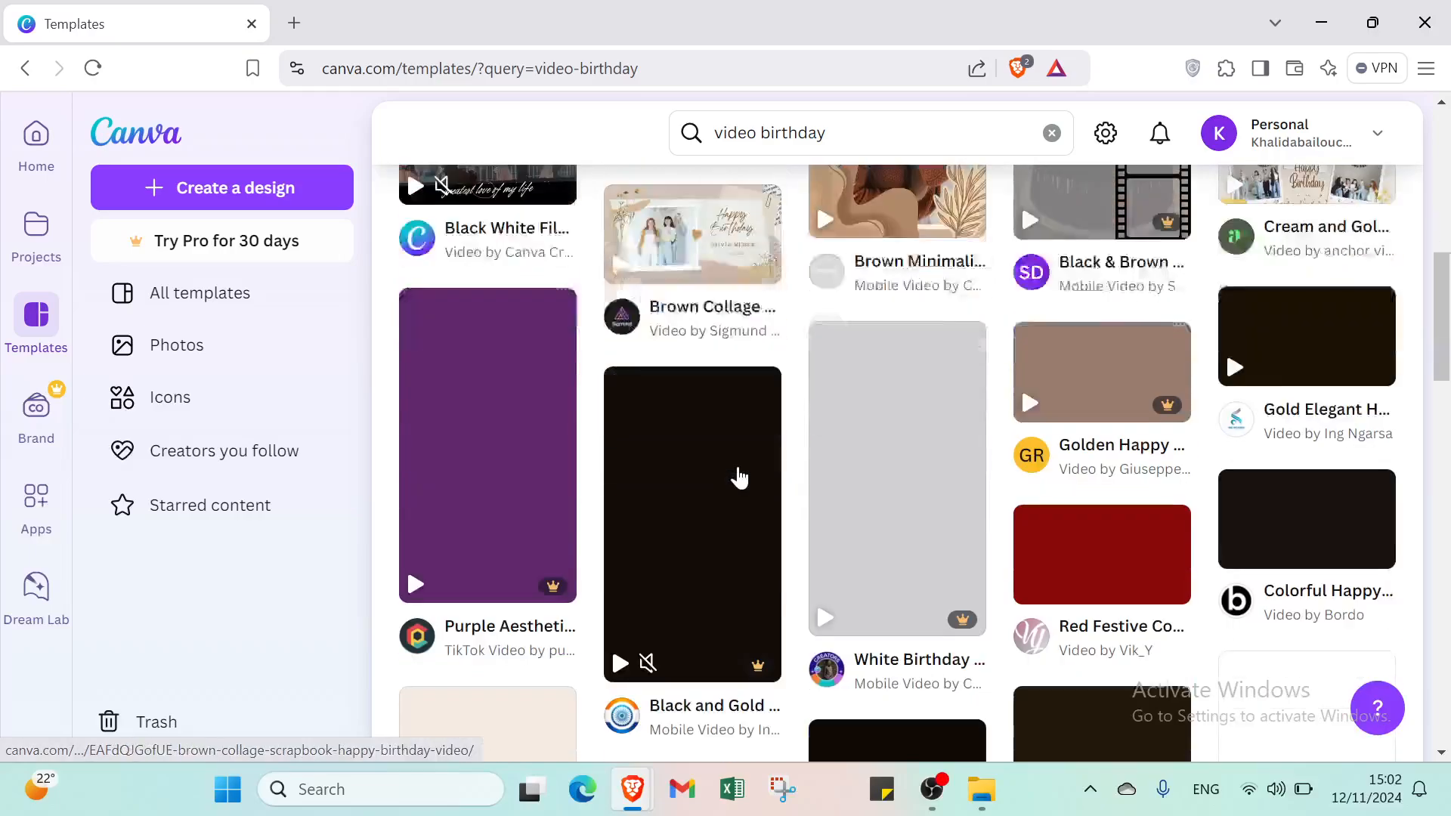
pyautogui.scroll(-10, 739, 478)
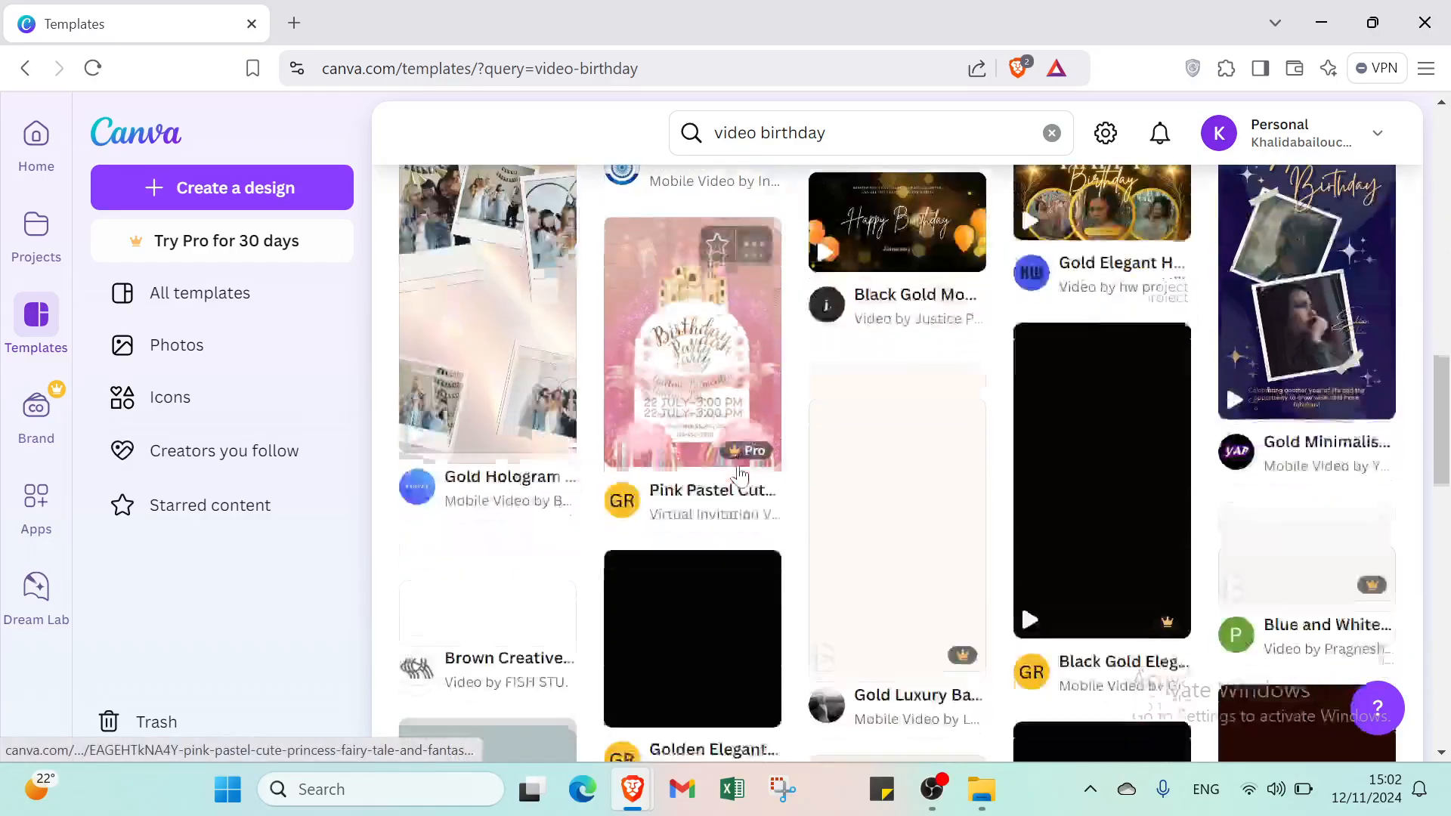
pyautogui.scroll(-8, 739, 478)
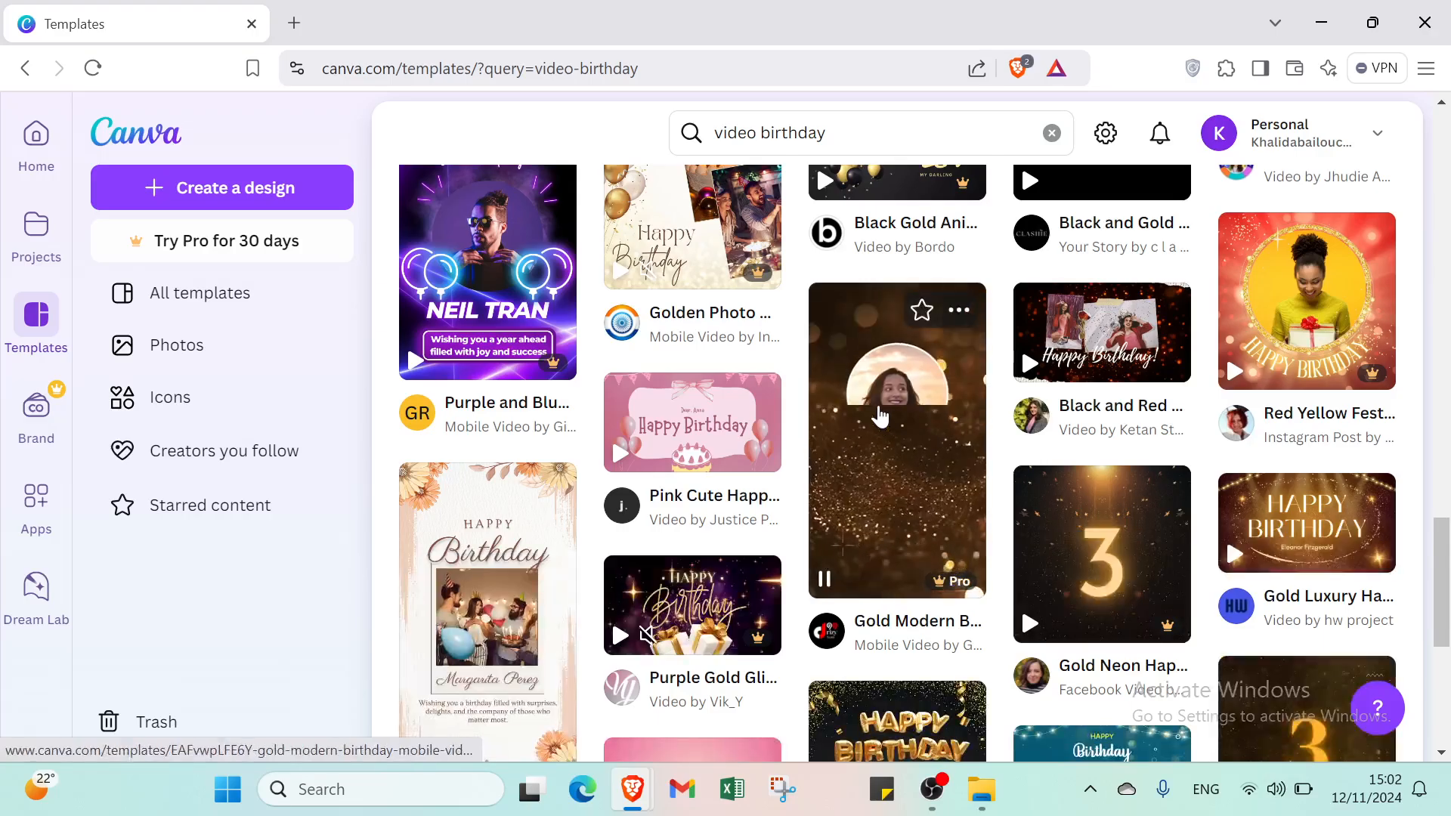
pyautogui.scroll(15, 884, 400)
pyautogui.scroll(10, 789, 369)
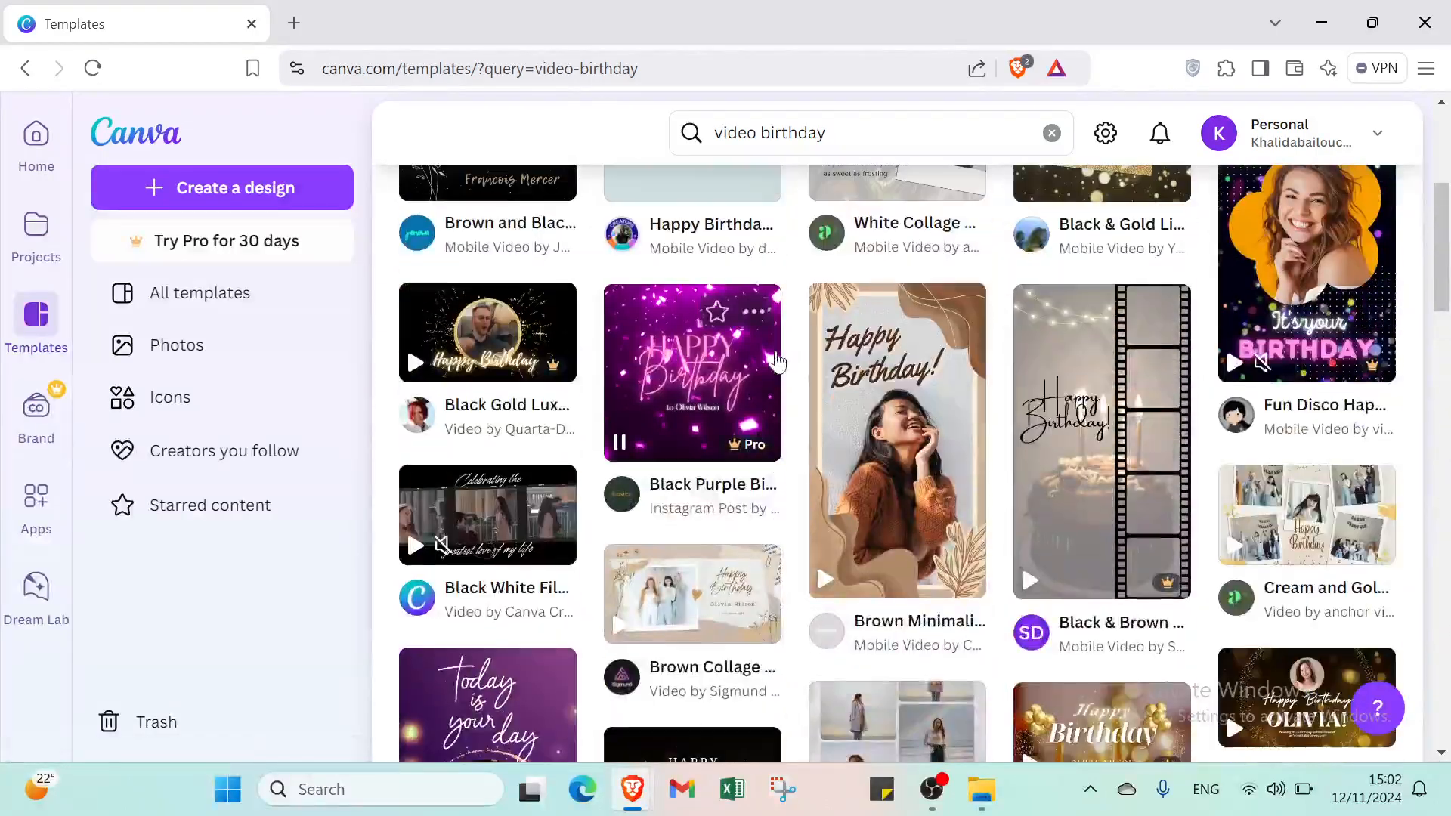
# - Open all template filters and examine the Business, Social Media and Education category options
pyautogui.click(723, 206)
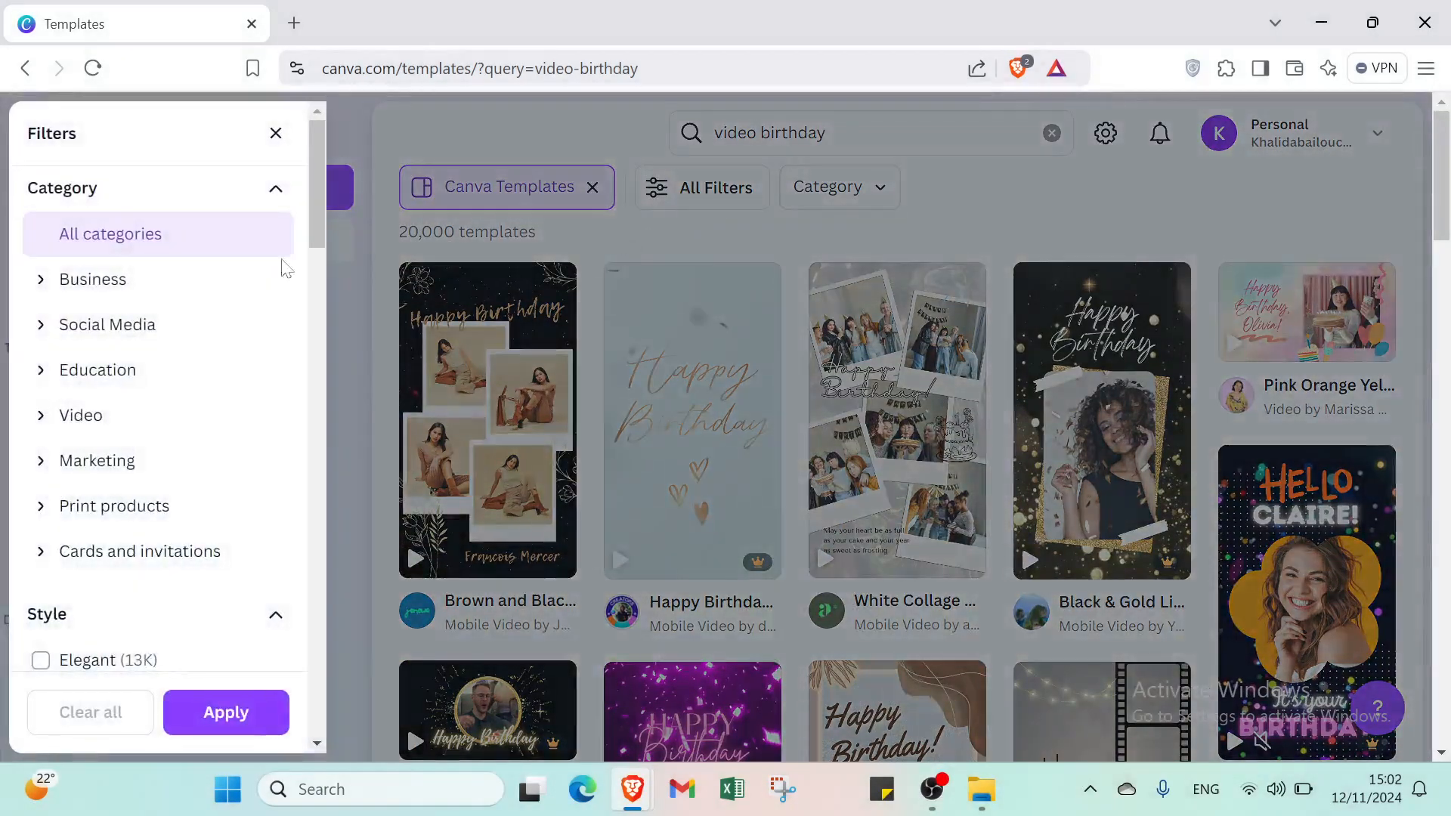
pyautogui.click(164, 286)
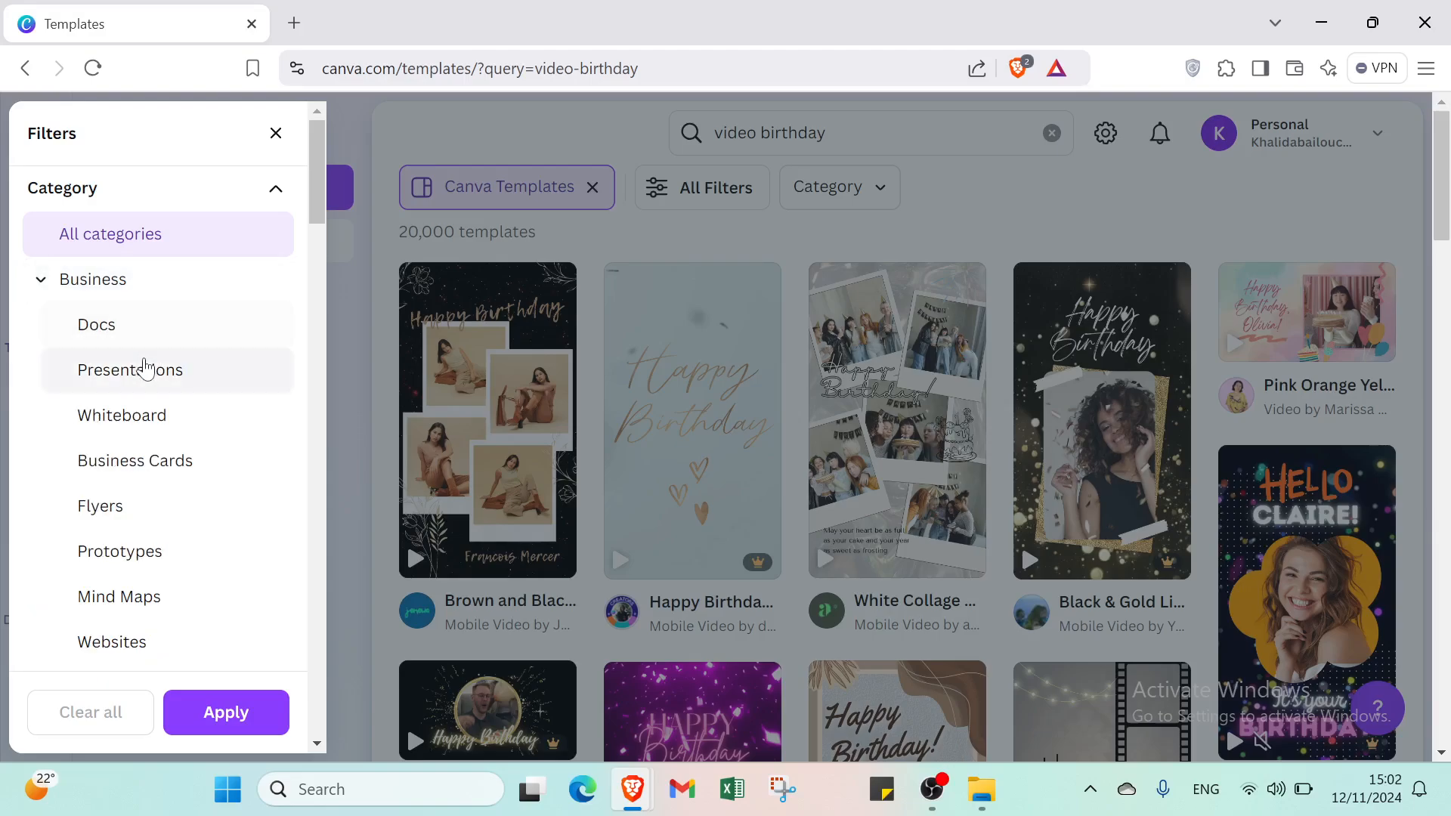
pyautogui.scroll(-4, 130, 390)
pyautogui.scroll(-2, 130, 390)
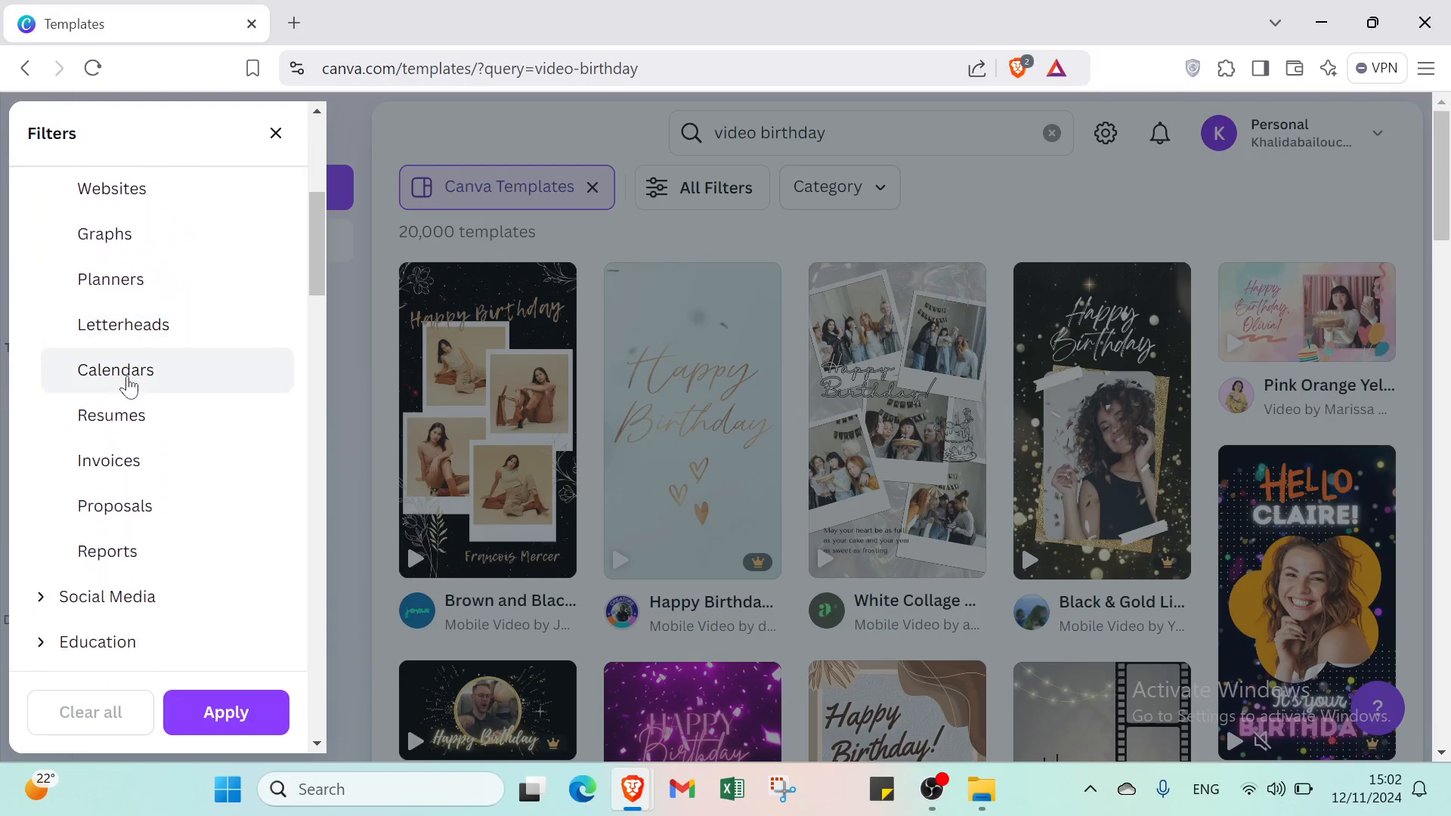
pyautogui.scroll(6, 130, 386)
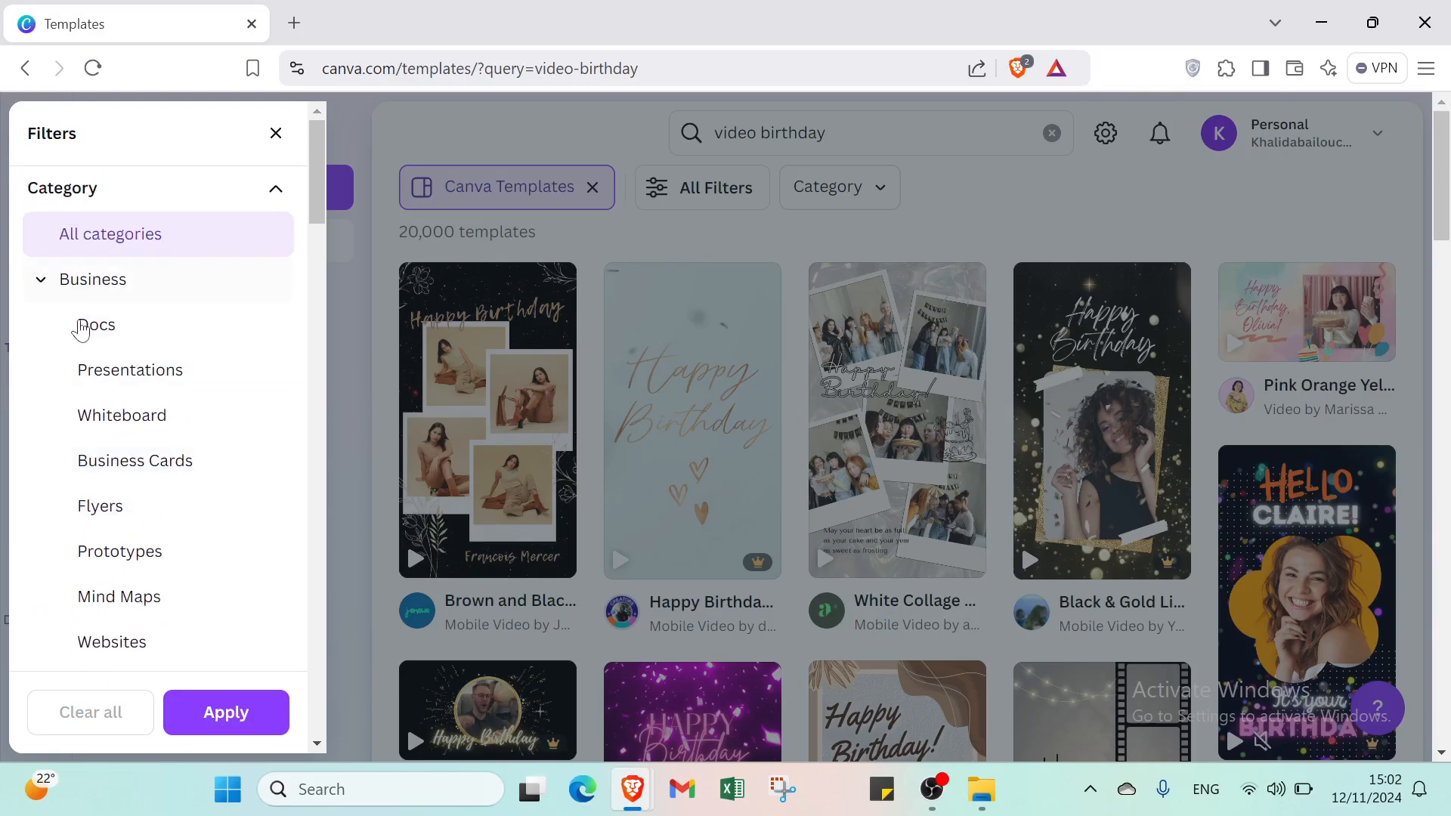
pyautogui.scroll(-3, 137, 366)
pyautogui.scroll(-6, 136, 366)
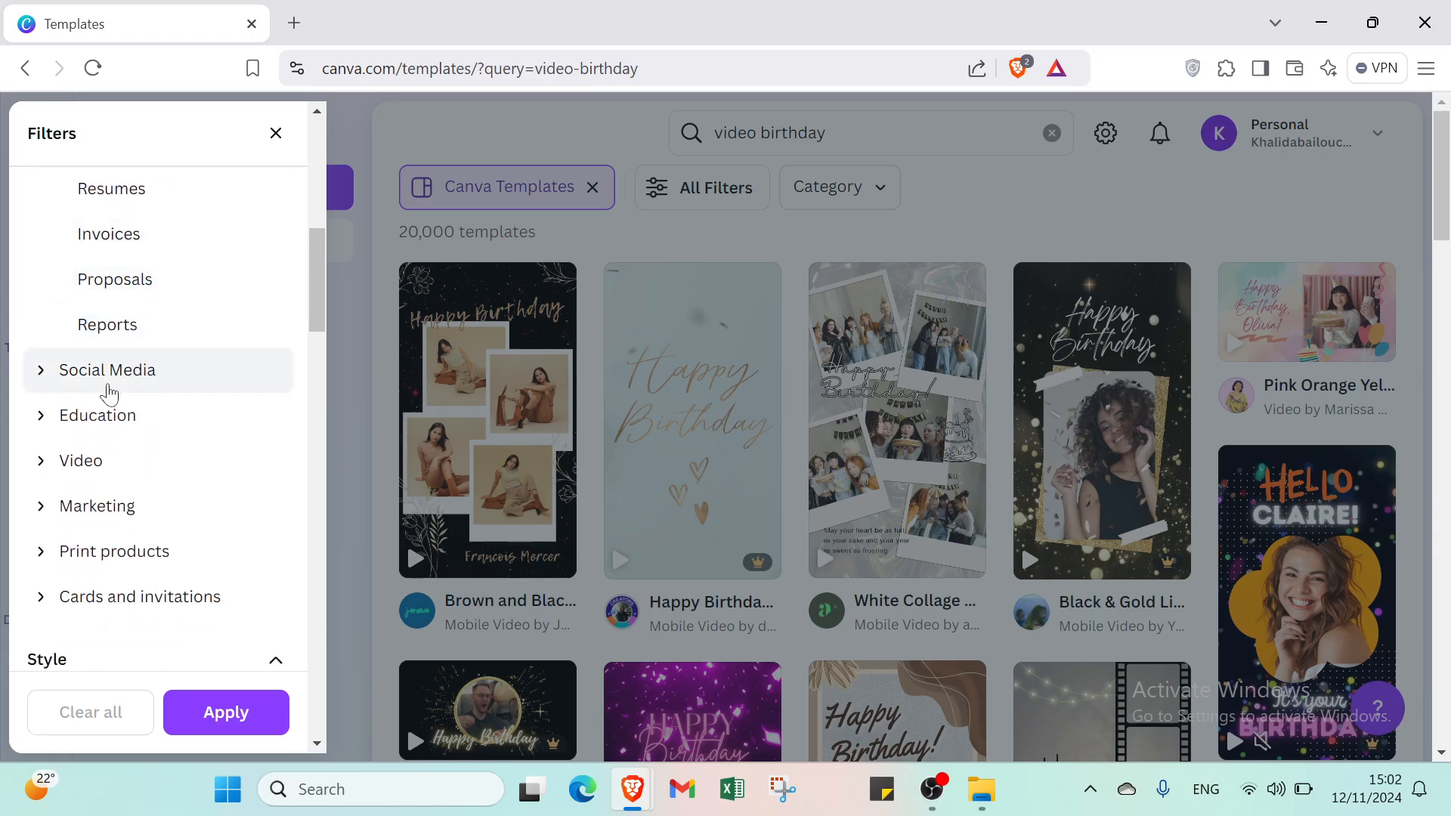
pyautogui.click(100, 382)
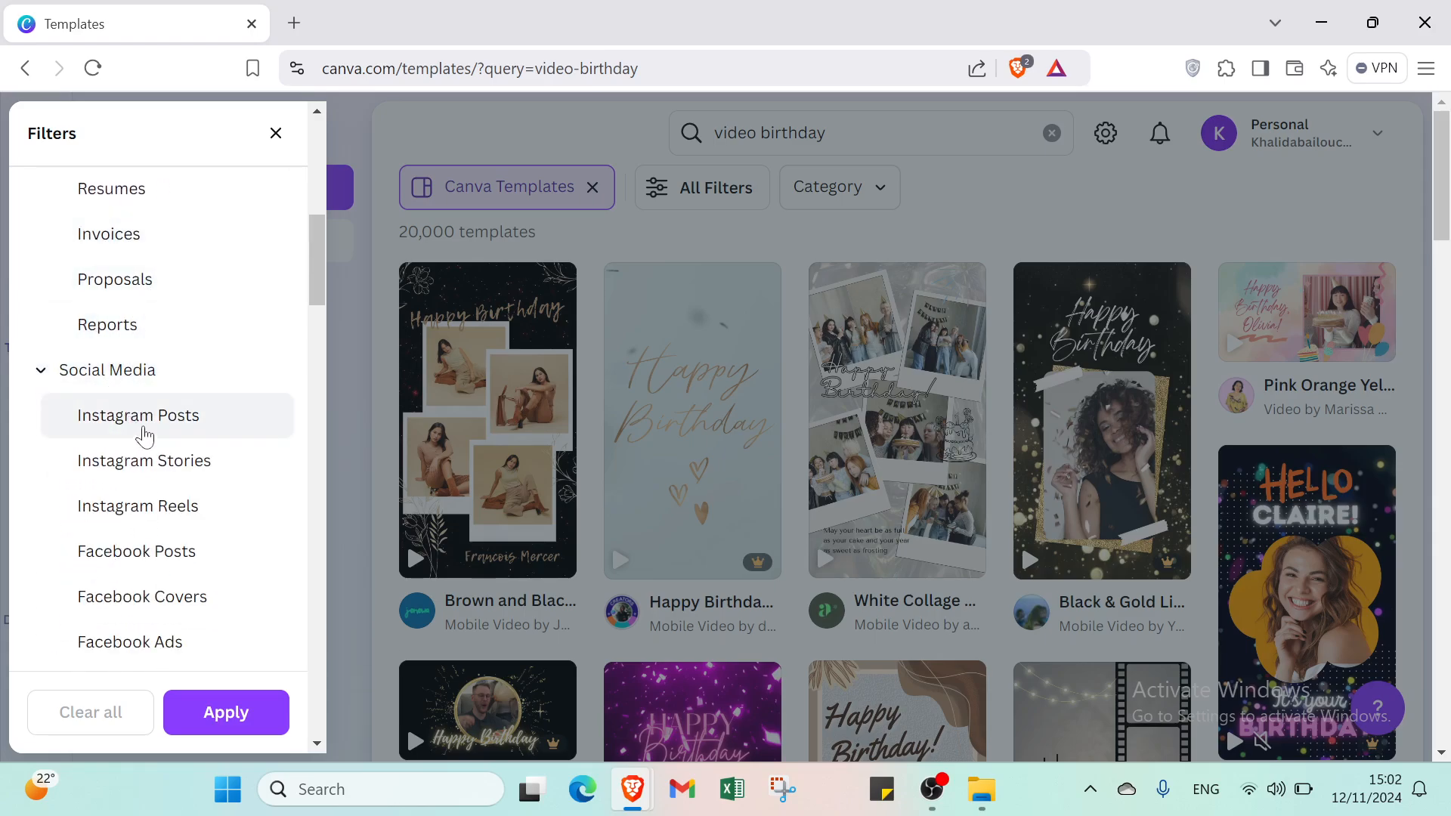
pyautogui.scroll(-4, 142, 431)
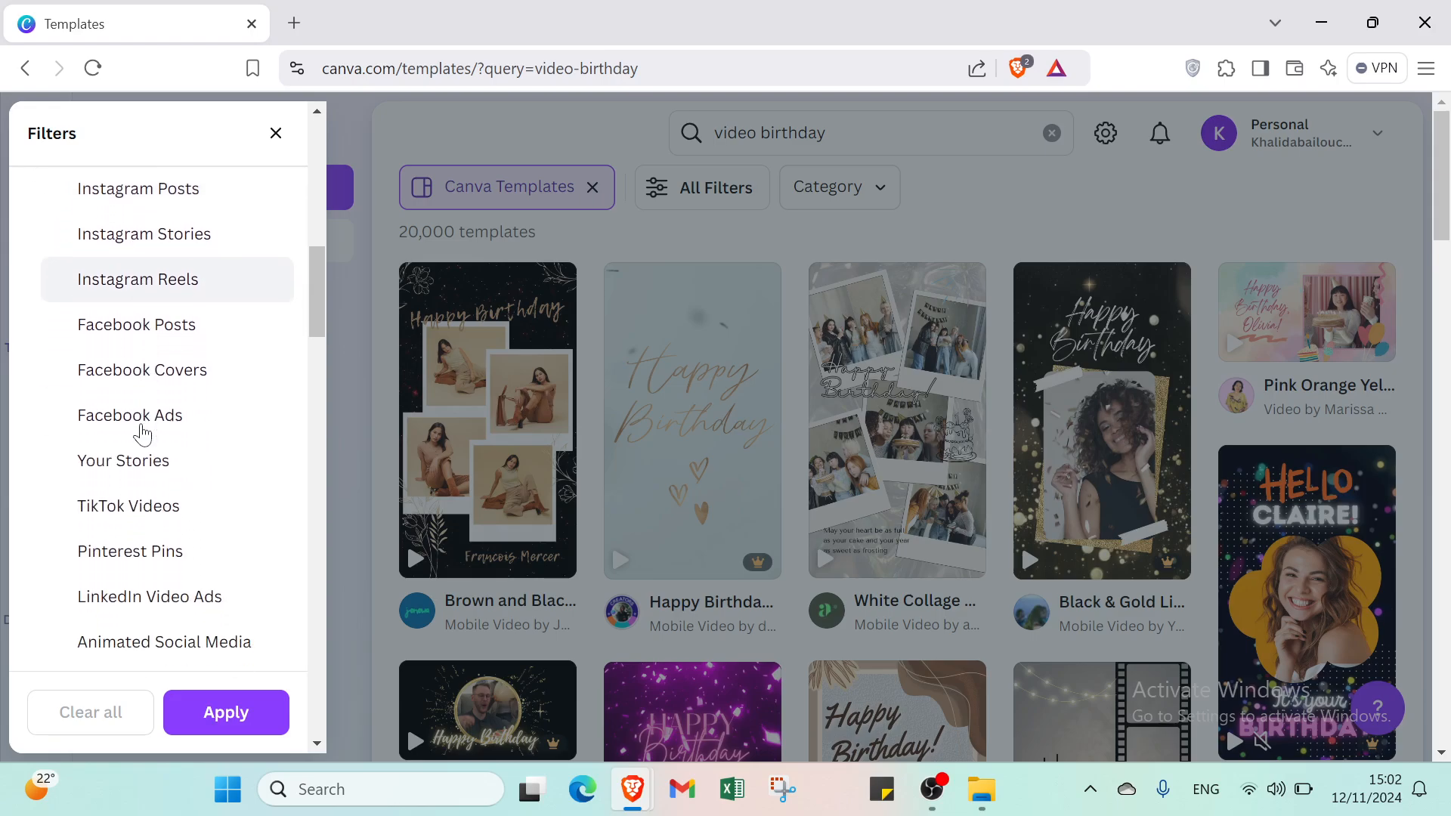
pyautogui.scroll(-3, 138, 422)
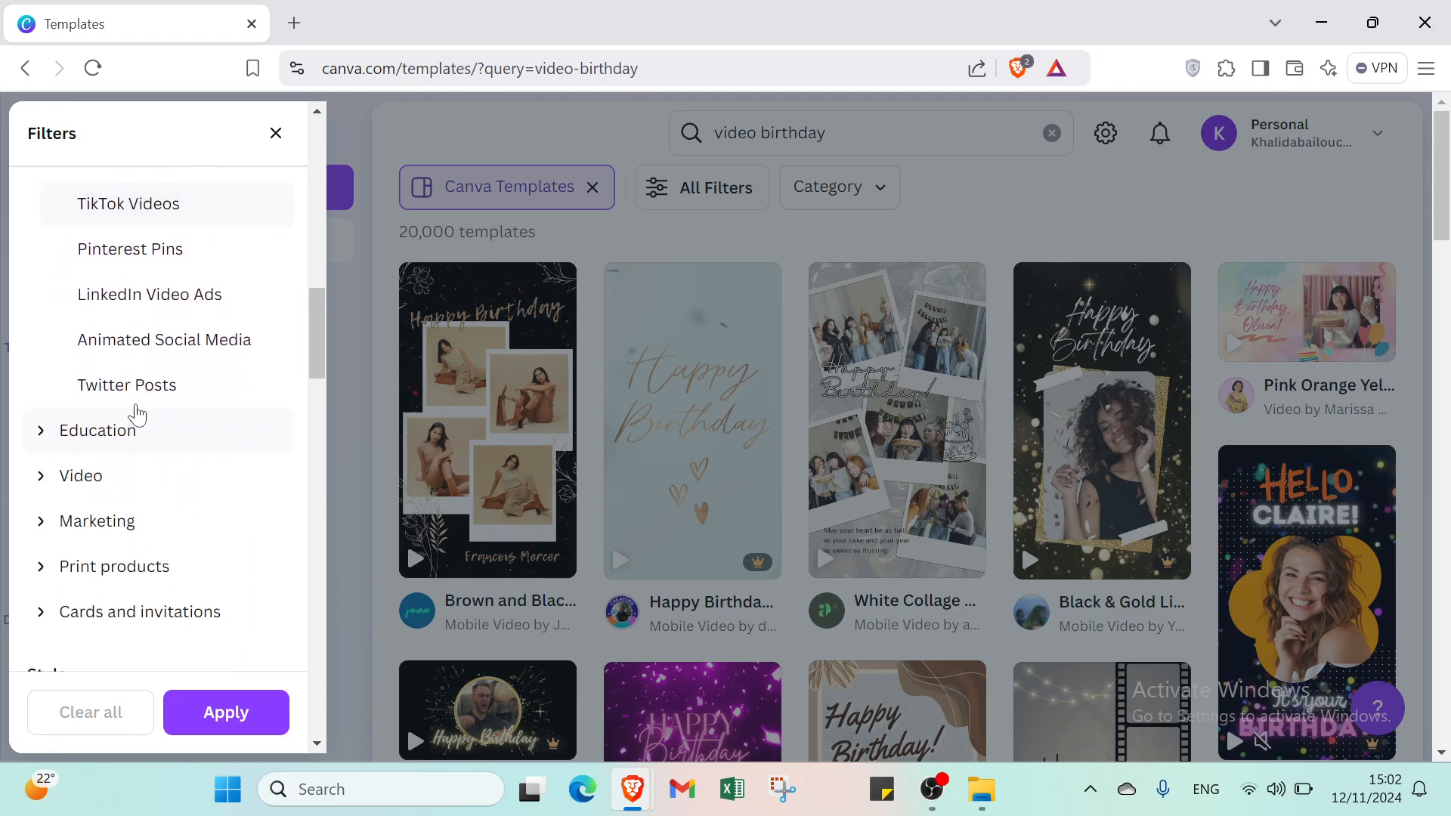
pyautogui.click(111, 427)
pyautogui.scroll(-3, 111, 416)
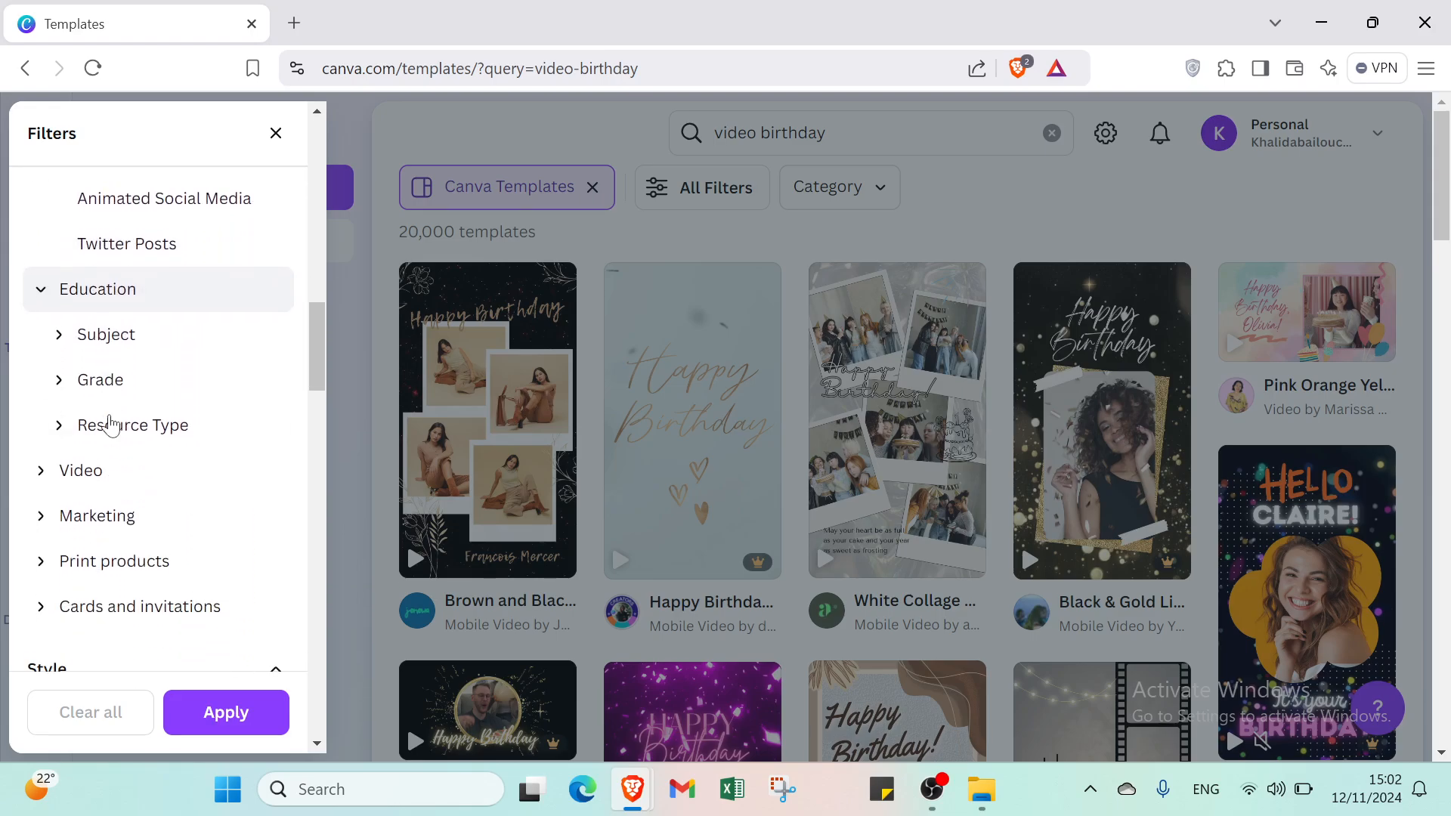
pyautogui.scroll(-1, 115, 386)
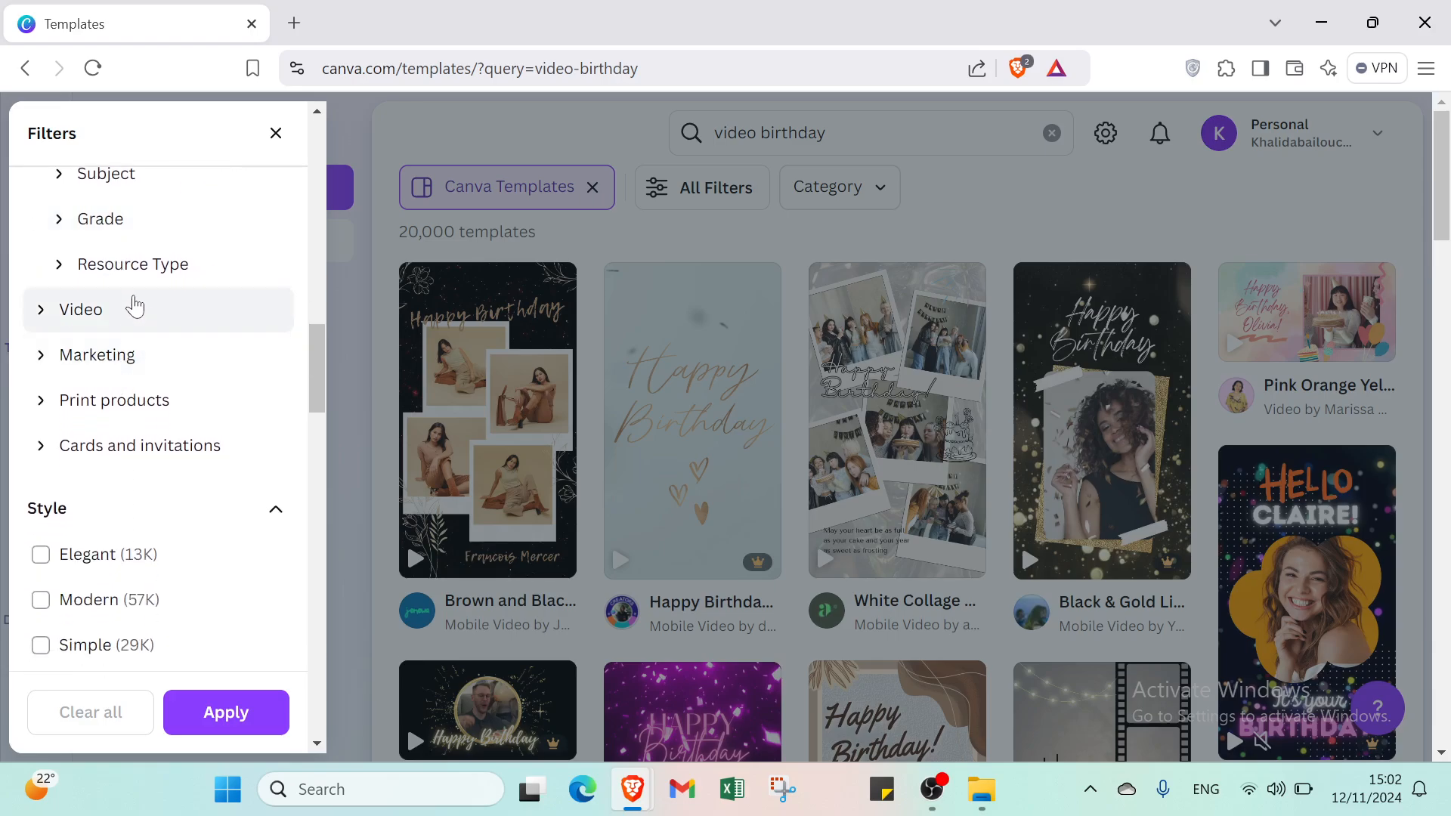
# - Expand the Video category and set the template category filter to Videos (16:9)
pyautogui.click(130, 304)
pyautogui.scroll(-2, 117, 380)
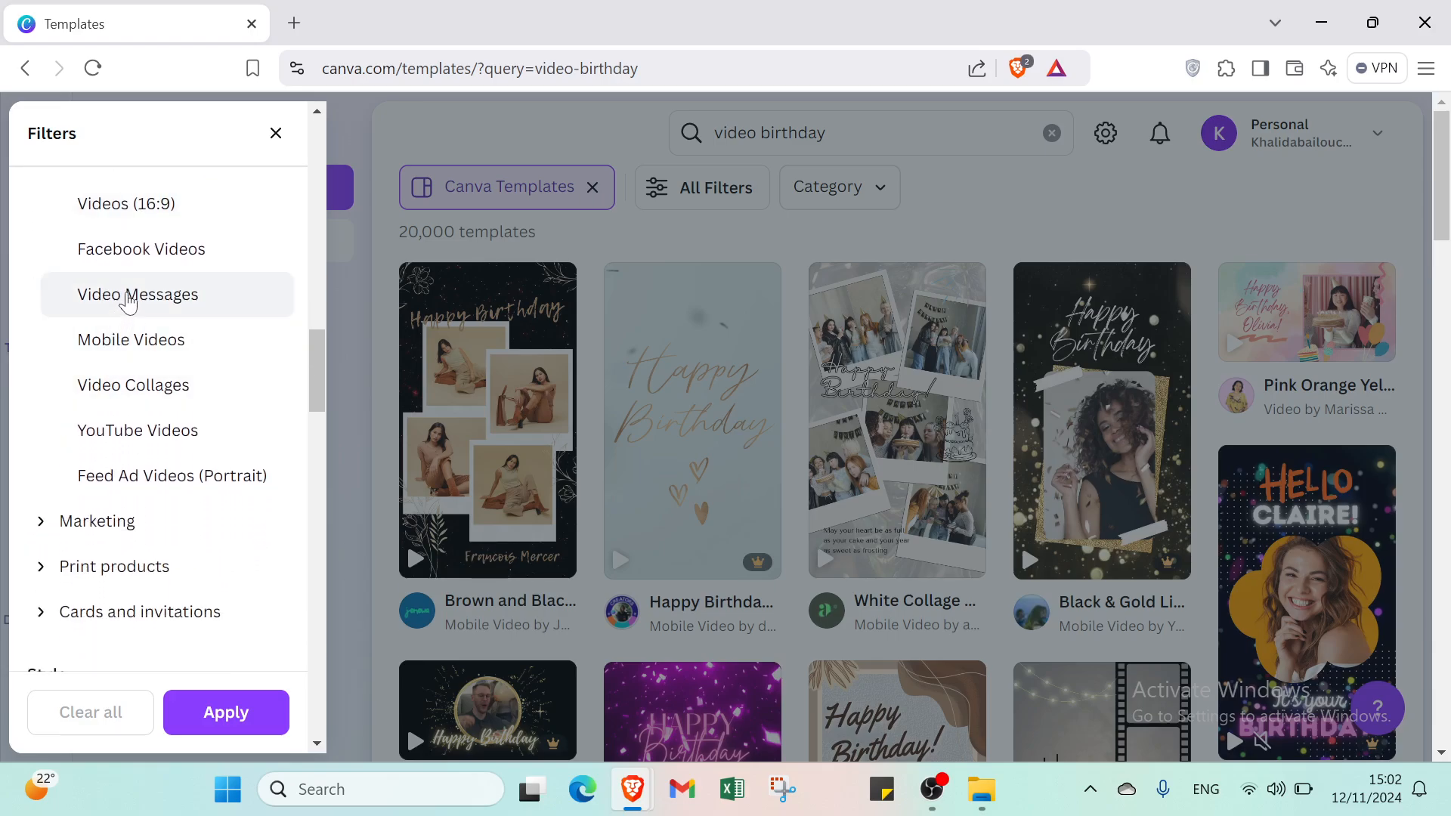
pyautogui.click(129, 298)
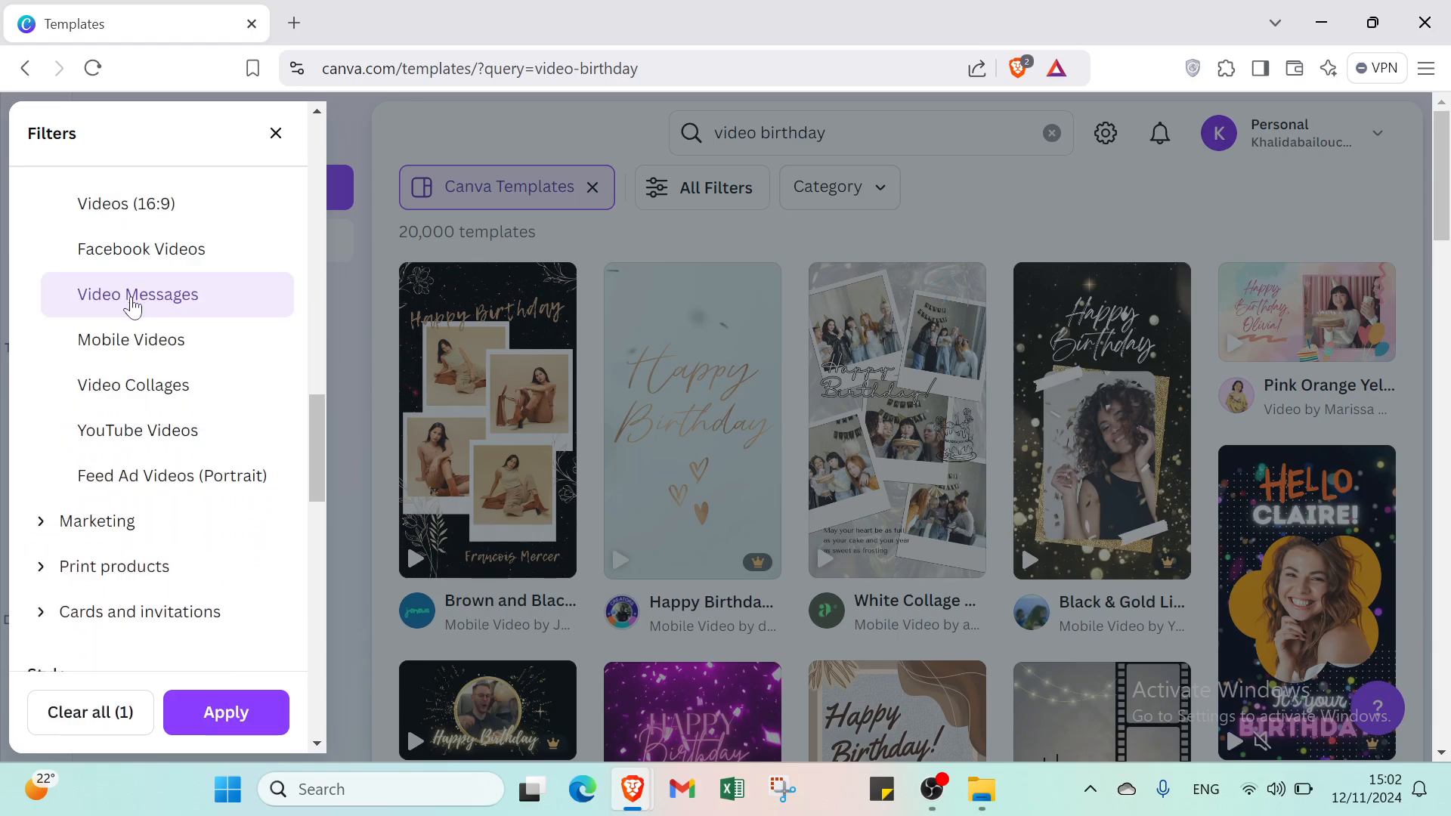
pyautogui.scroll(3, 132, 303)
pyautogui.scroll(-1, 121, 332)
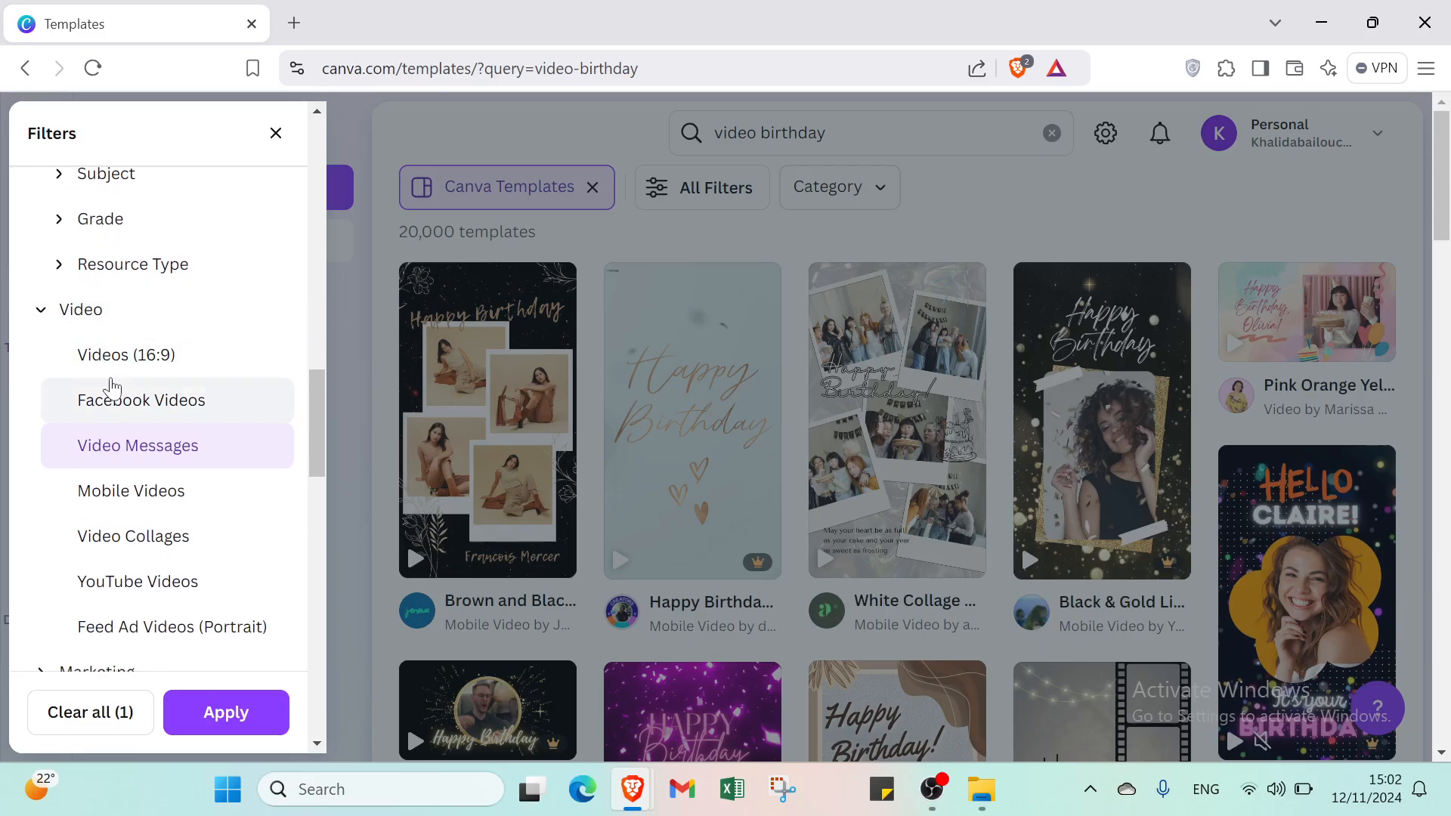
pyautogui.click(112, 368)
# - Examine the Marketing, Print products, and Cards and invitations categories, plus the format, style, theme, grade, subject and topic filters
pyautogui.scroll(-5, 118, 476)
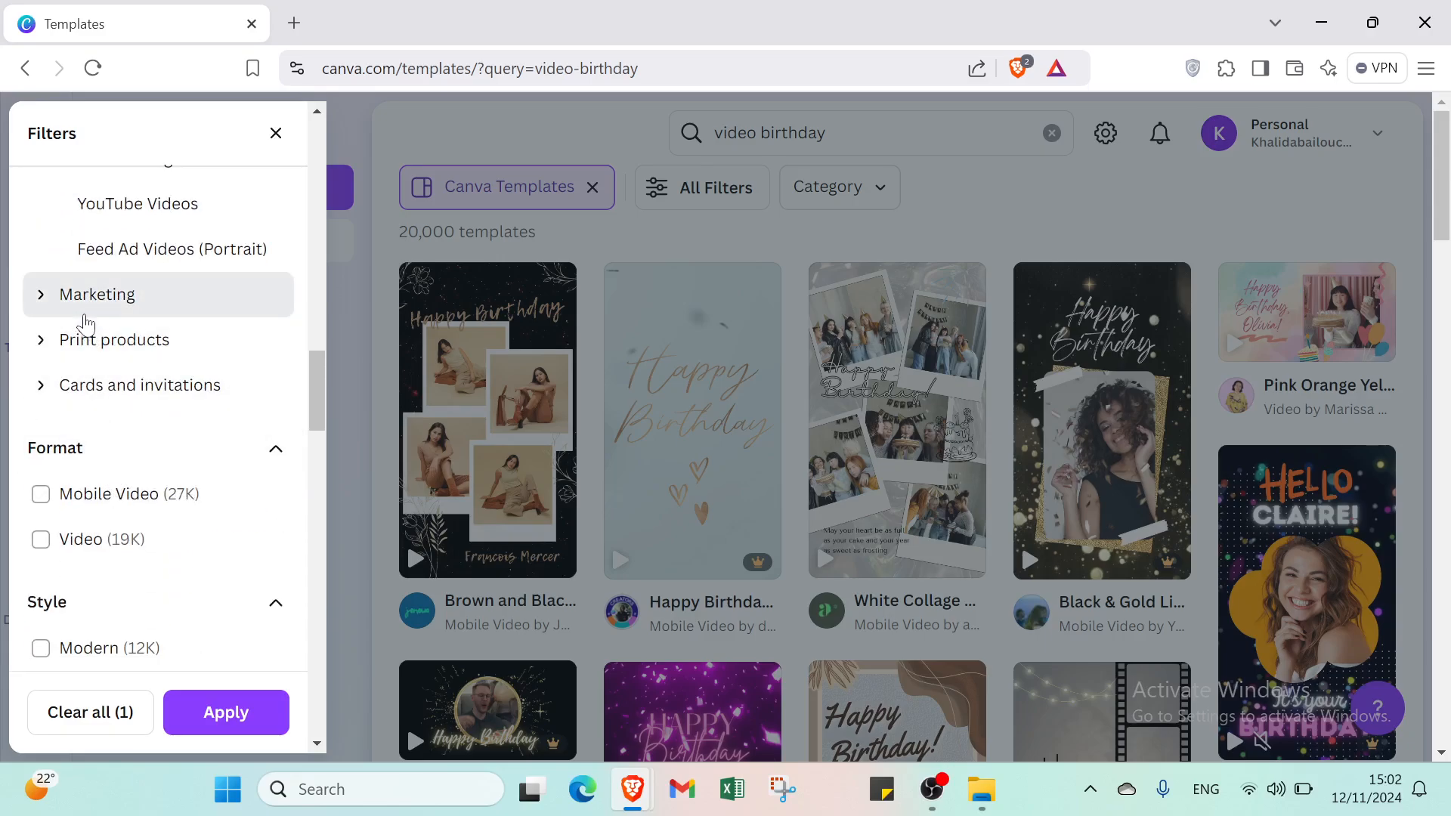
pyautogui.click(85, 306)
pyautogui.scroll(-6, 87, 340)
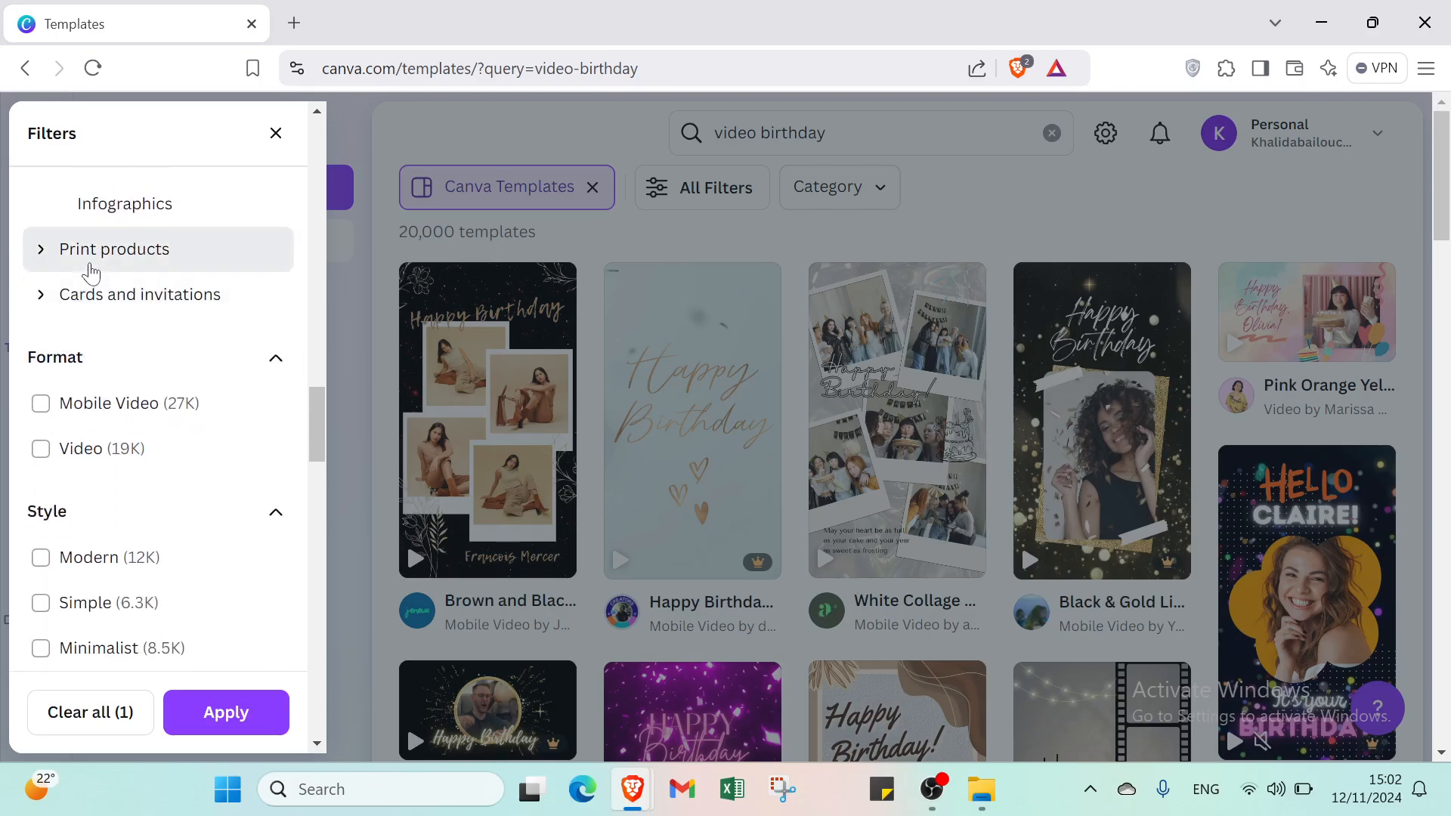
pyautogui.click(89, 254)
pyautogui.scroll(-2, 91, 287)
pyautogui.click(95, 333)
pyautogui.scroll(-5, 94, 329)
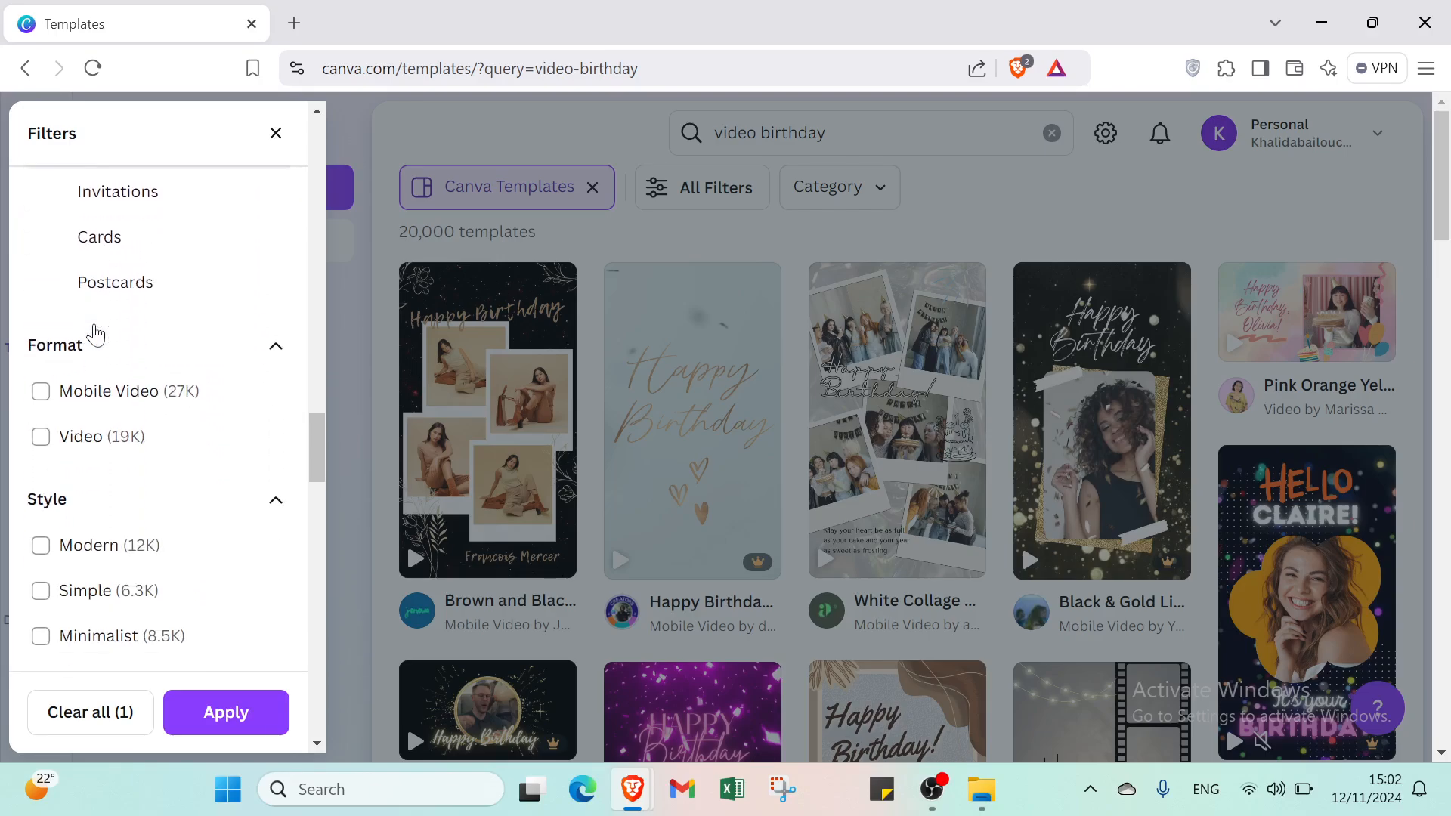
pyautogui.click(104, 260)
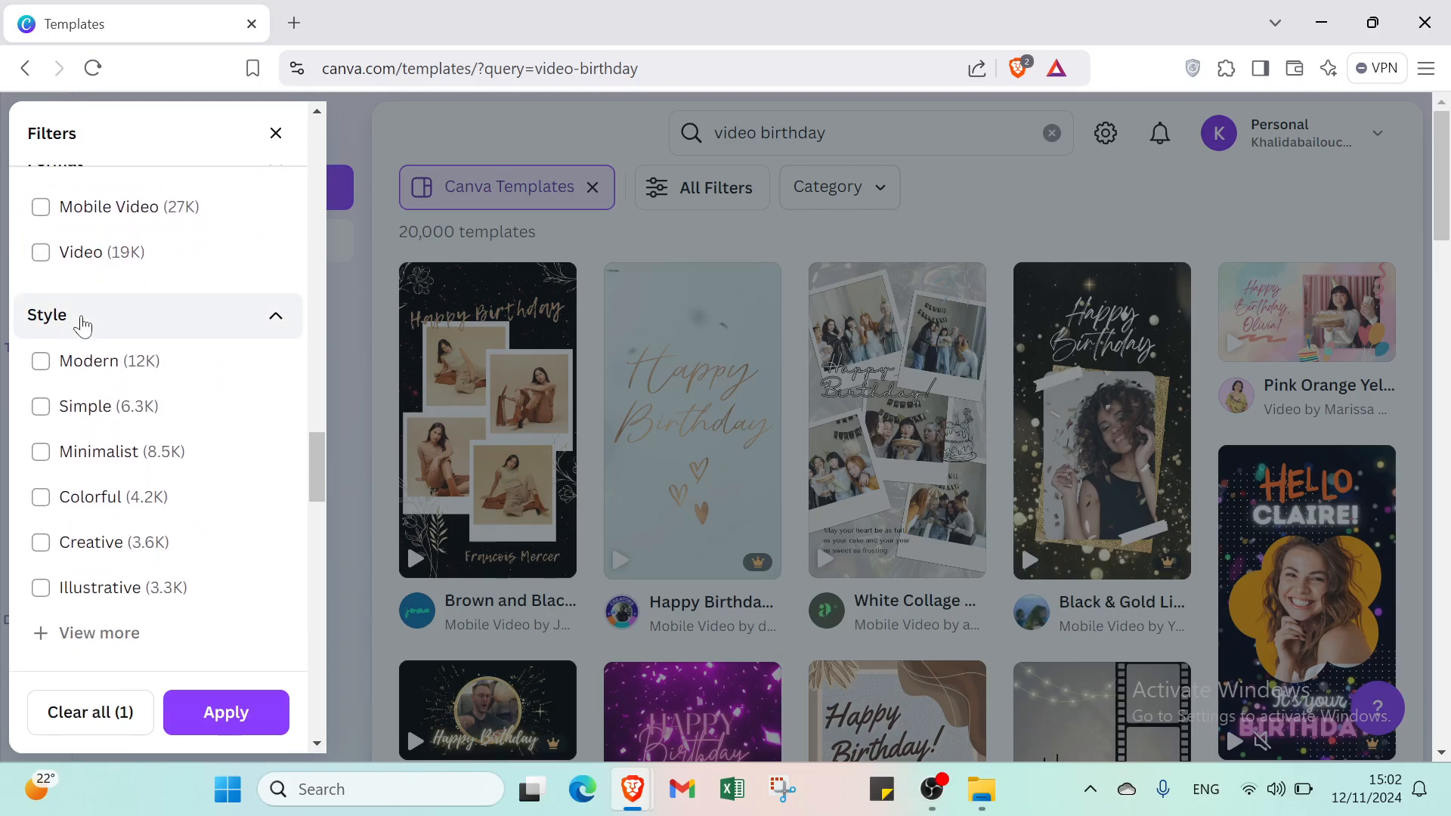
pyautogui.scroll(-5, 68, 337)
pyautogui.scroll(-9, 181, 436)
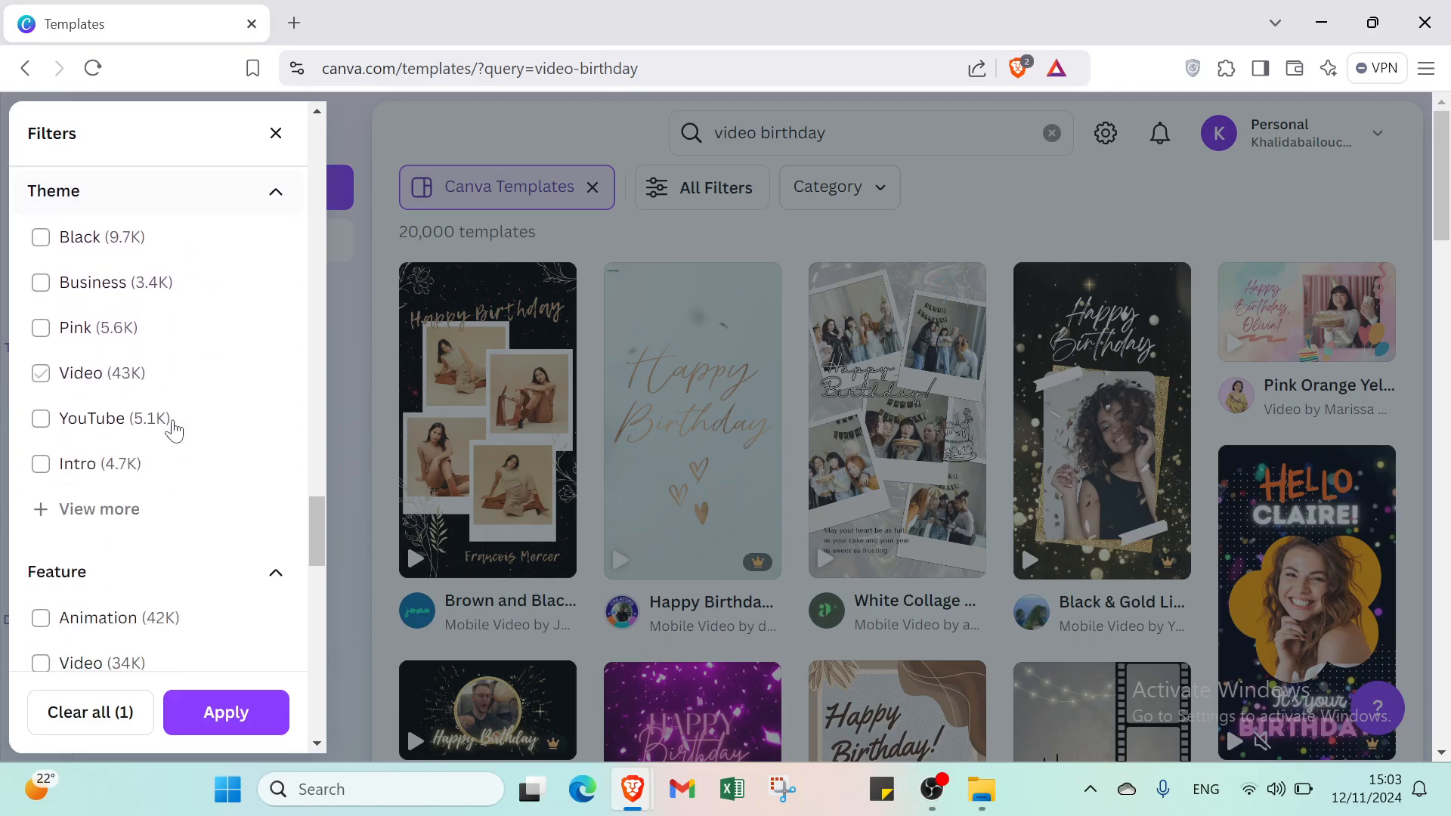
pyautogui.scroll(-8, 172, 427)
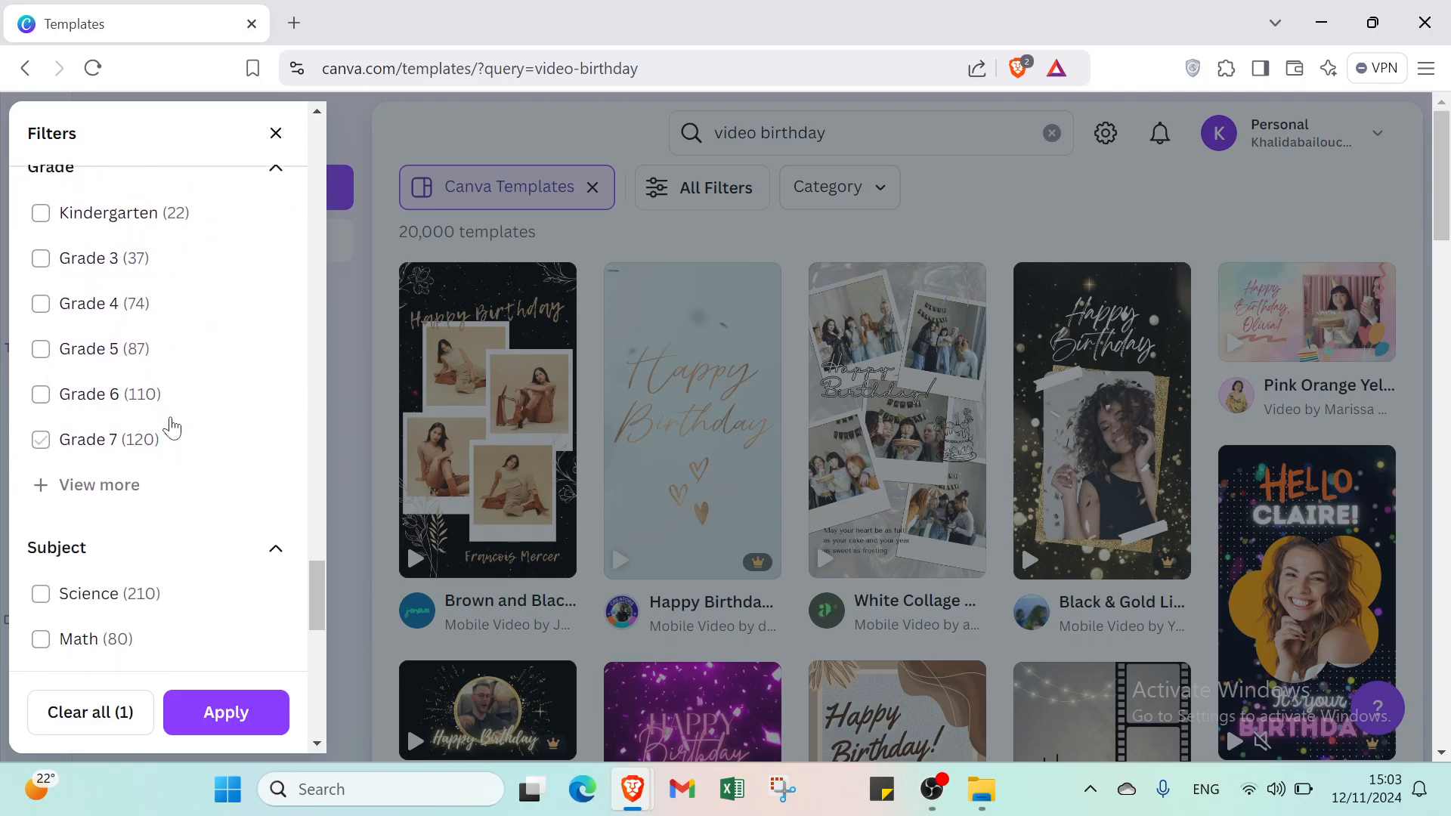
pyautogui.scroll(-7, 172, 427)
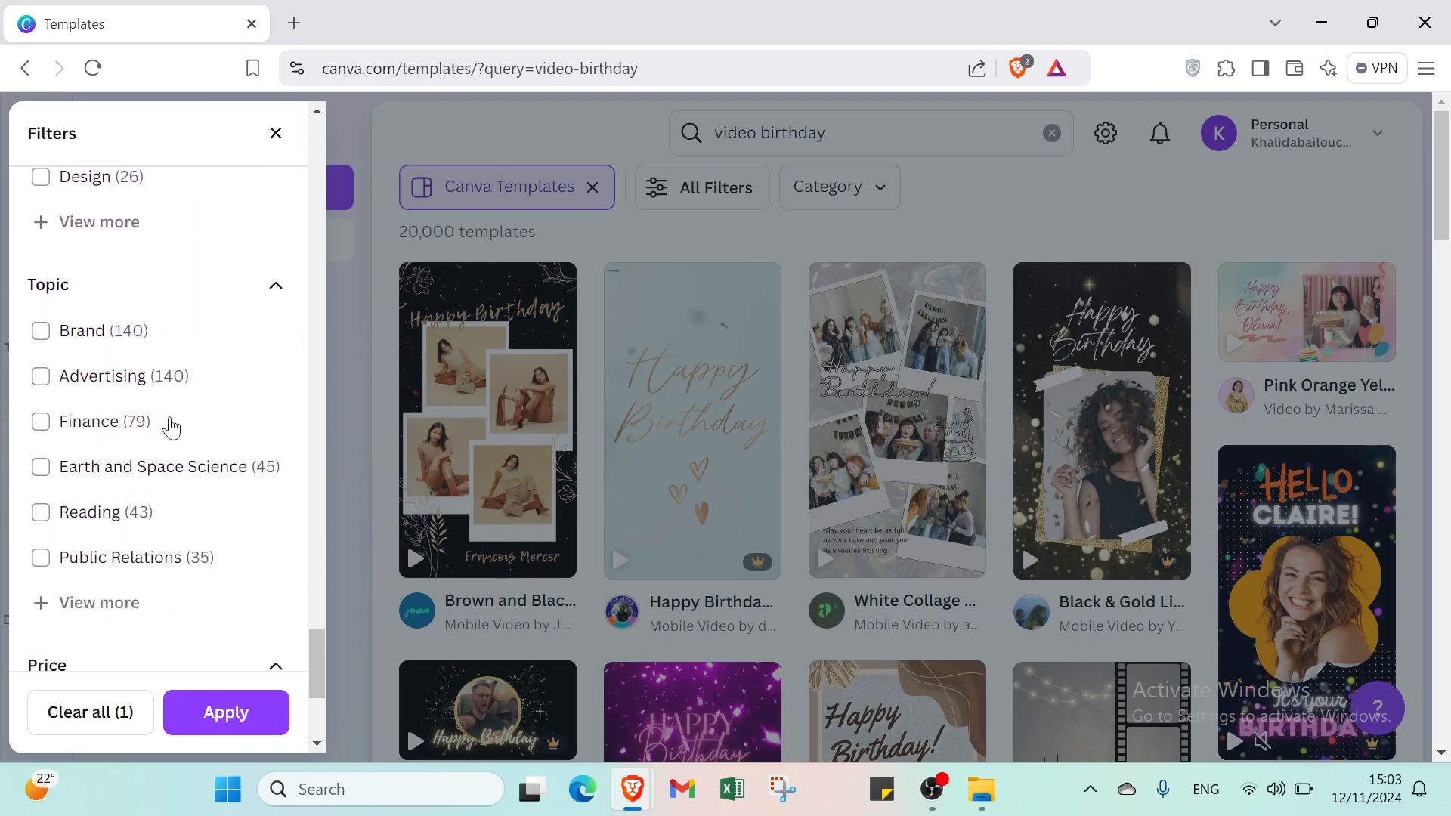
# - Set the price filter to Free and the color filter to white, and apply the filters
pyautogui.click(96, 397)
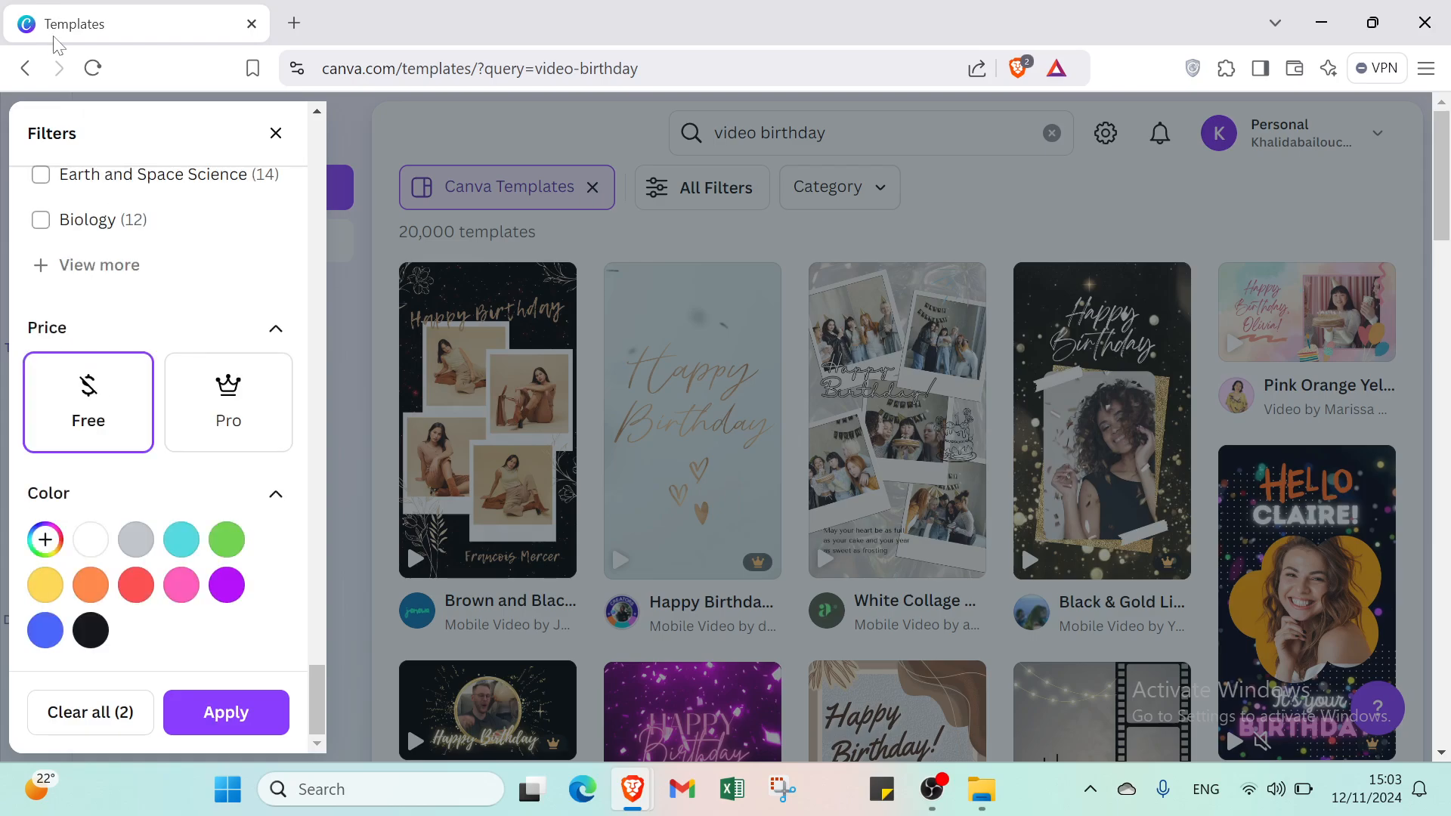
pyautogui.click(92, 547)
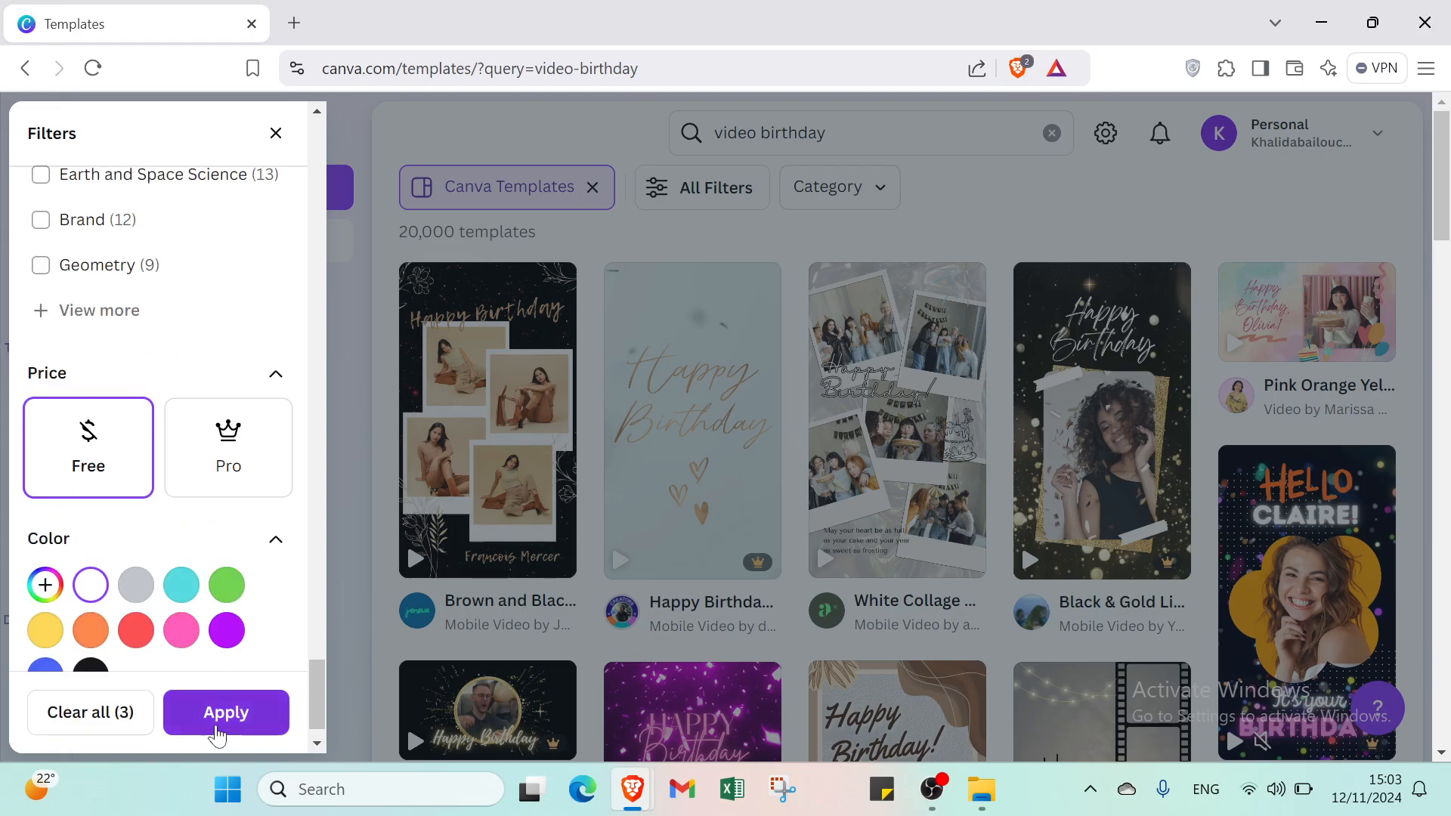
pyautogui.click(219, 729)
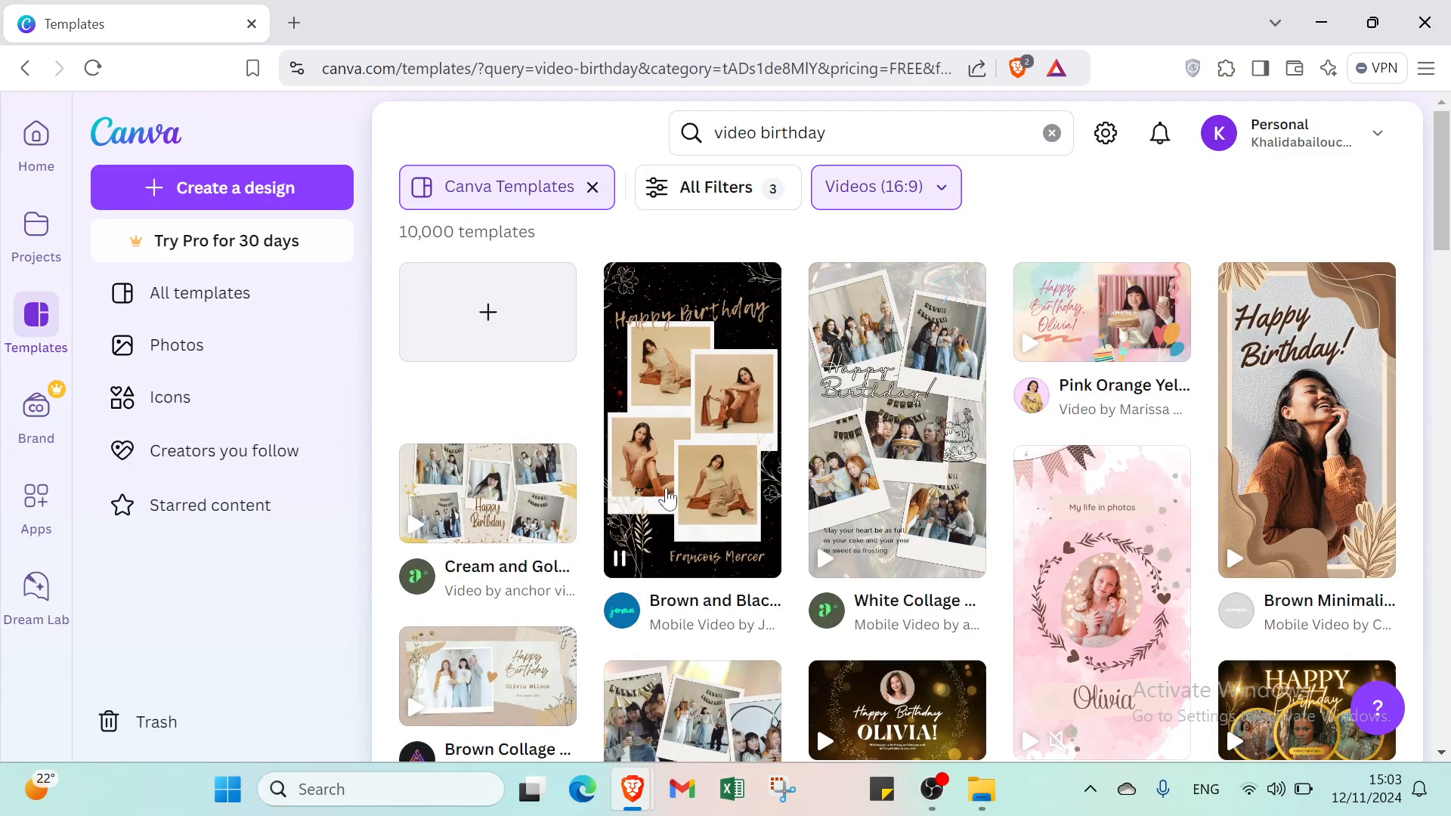
# - Browse the filtered free birthday video templates
pyautogui.scroll(-5, 797, 552)
pyautogui.scroll(-6, 797, 552)
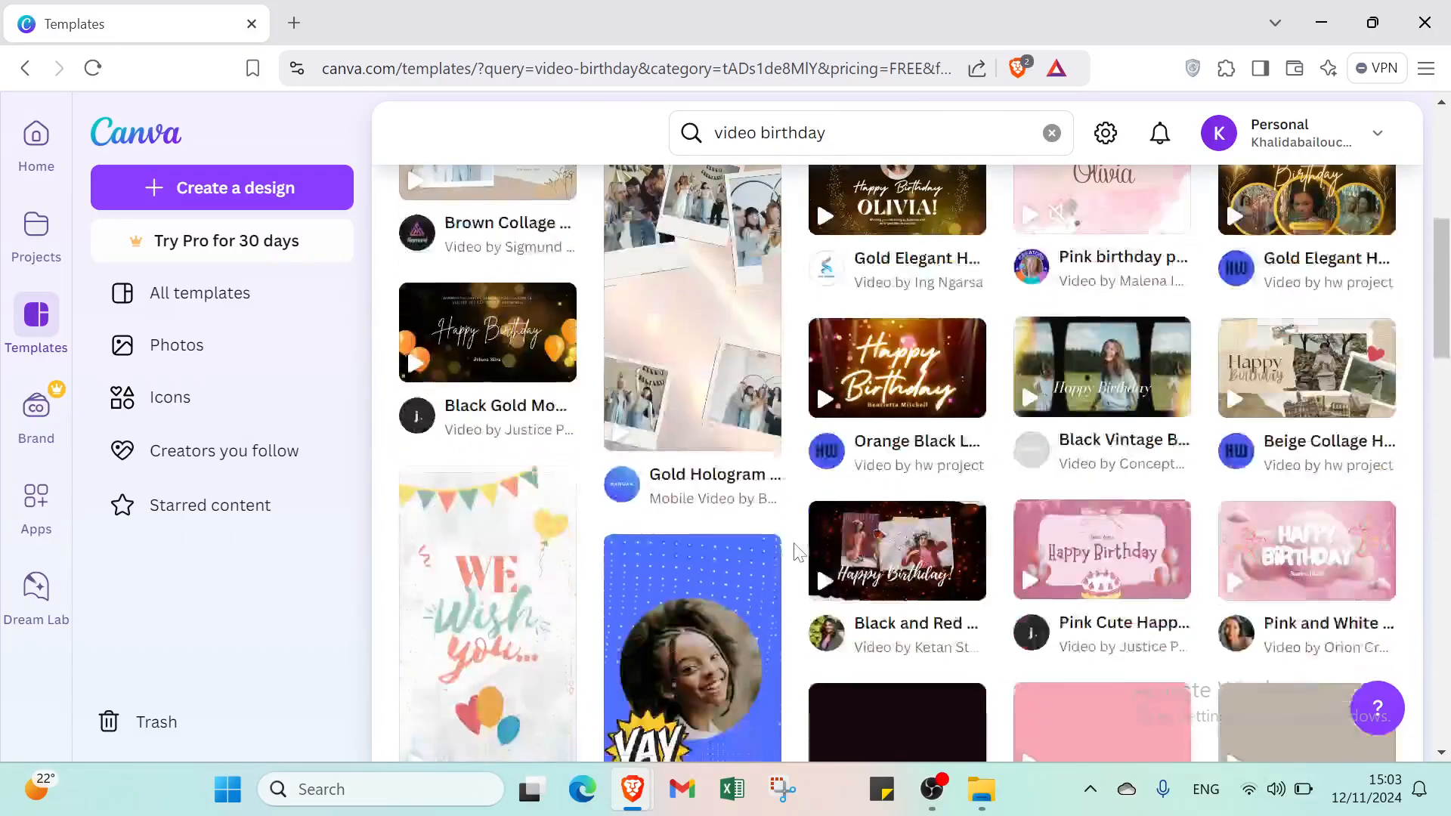
pyautogui.scroll(-4, 713, 435)
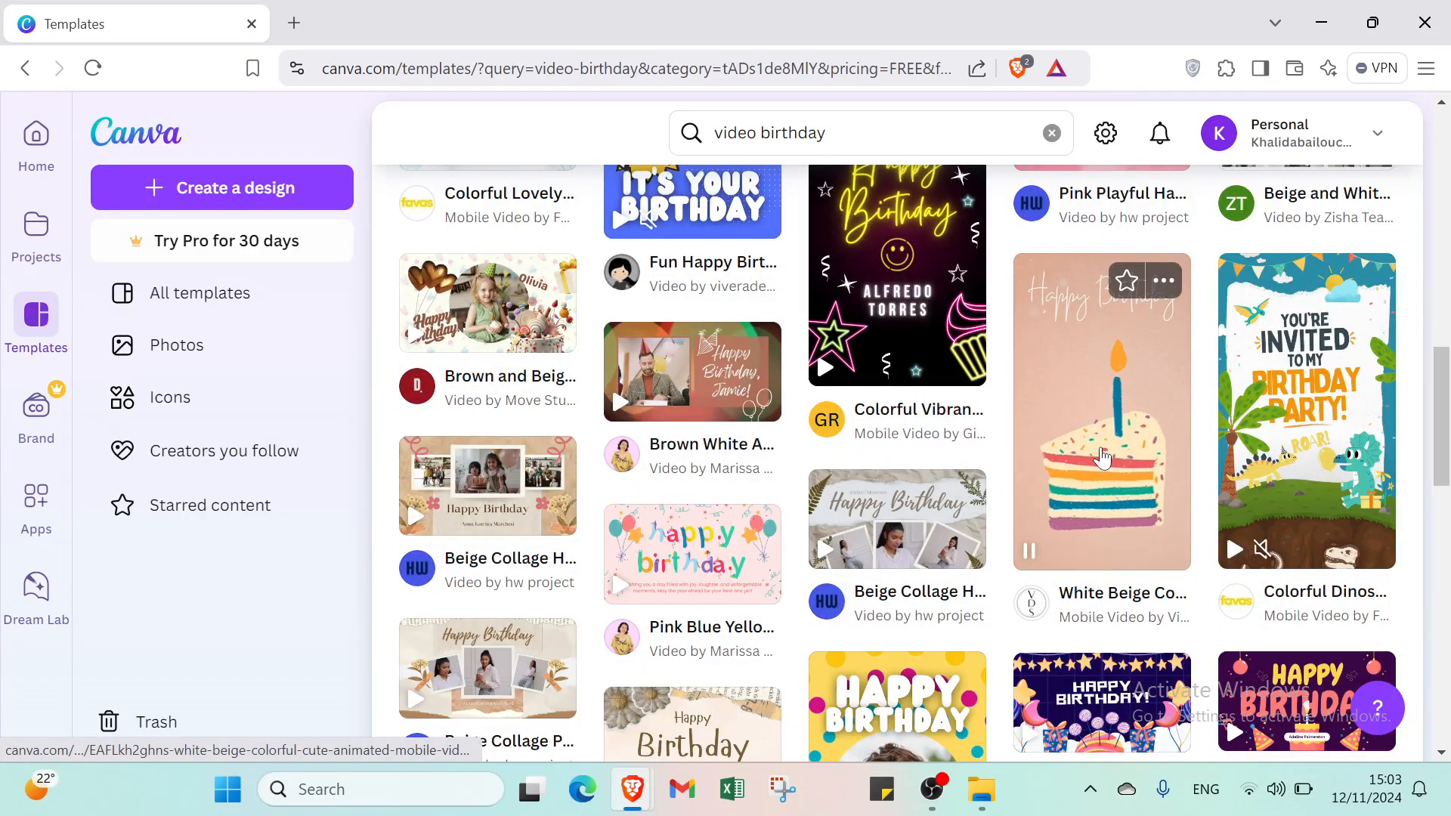
# - Return to the home page and create a new blank design in the Video (1080p) format
pyautogui.click(35, 145)
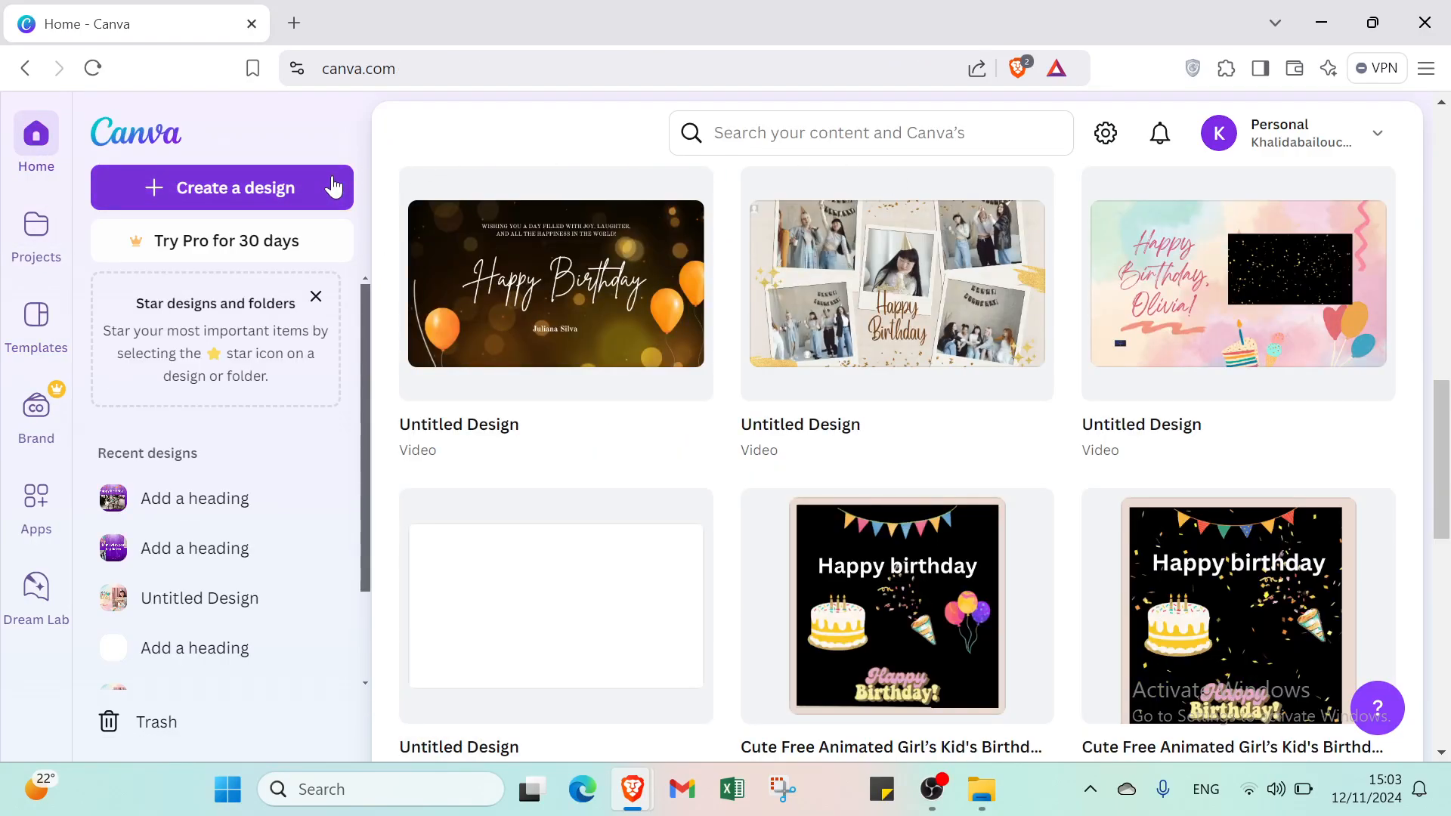
pyautogui.click(333, 187)
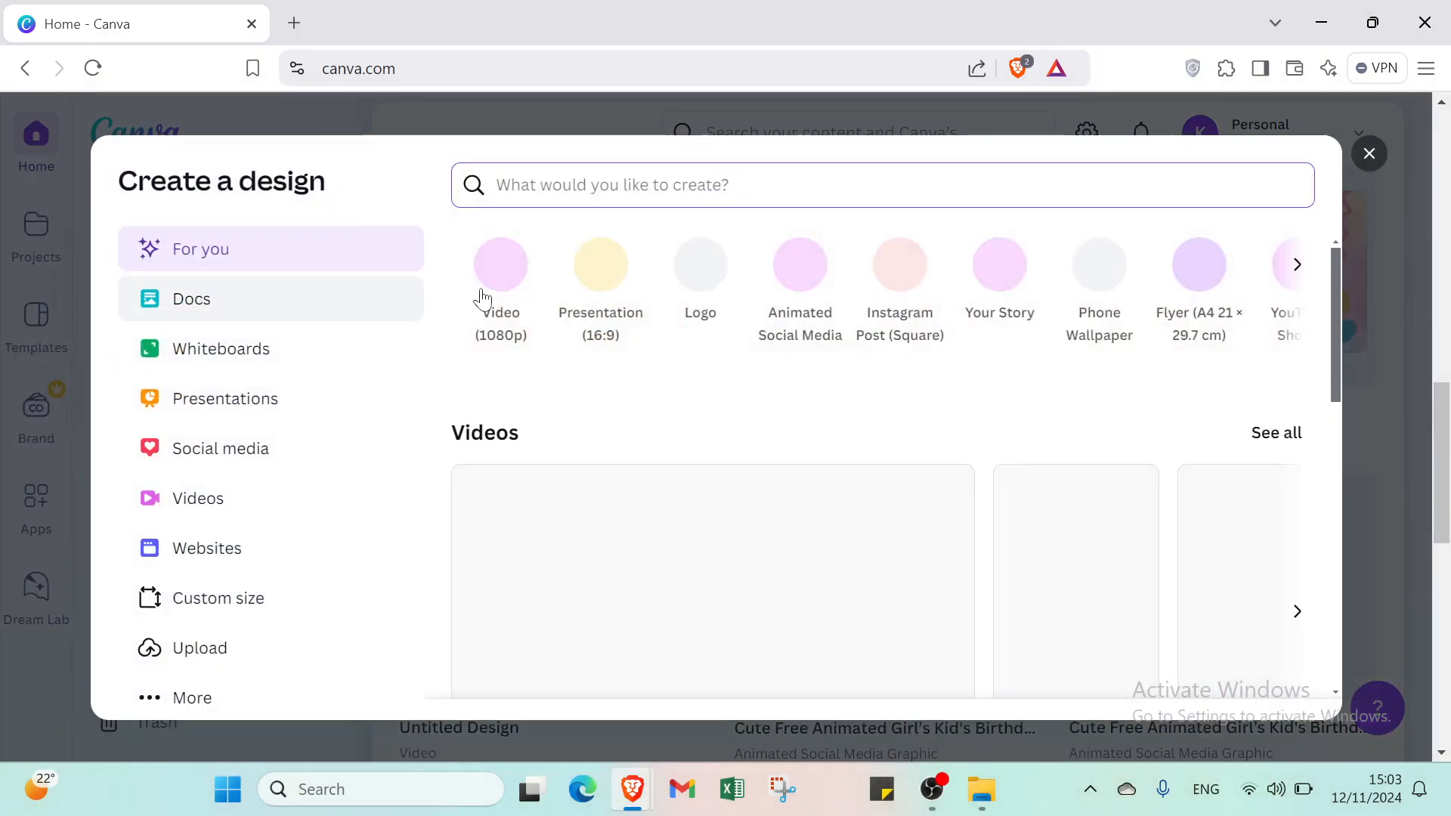
pyautogui.click(292, 342)
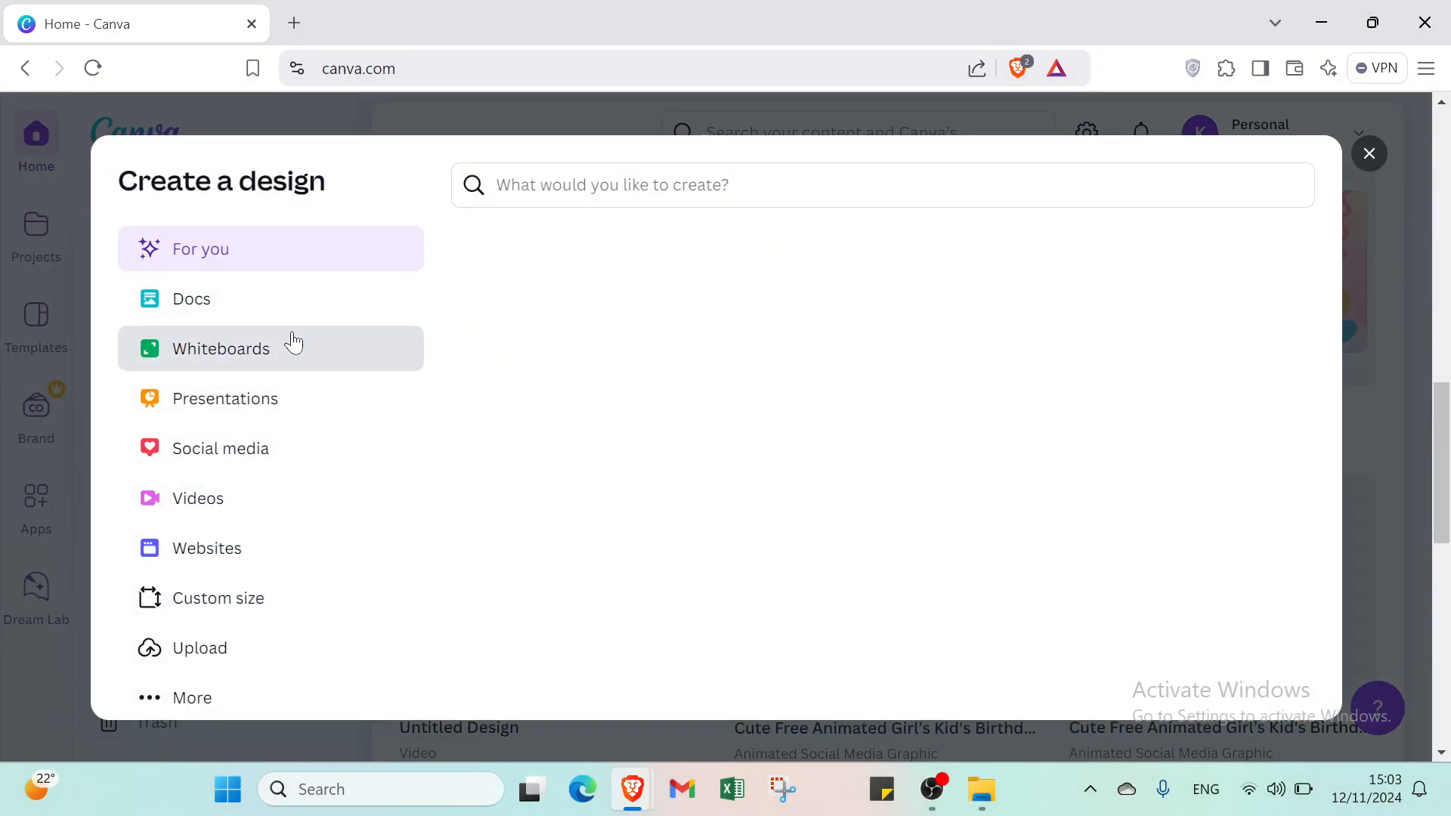
pyautogui.click(215, 496)
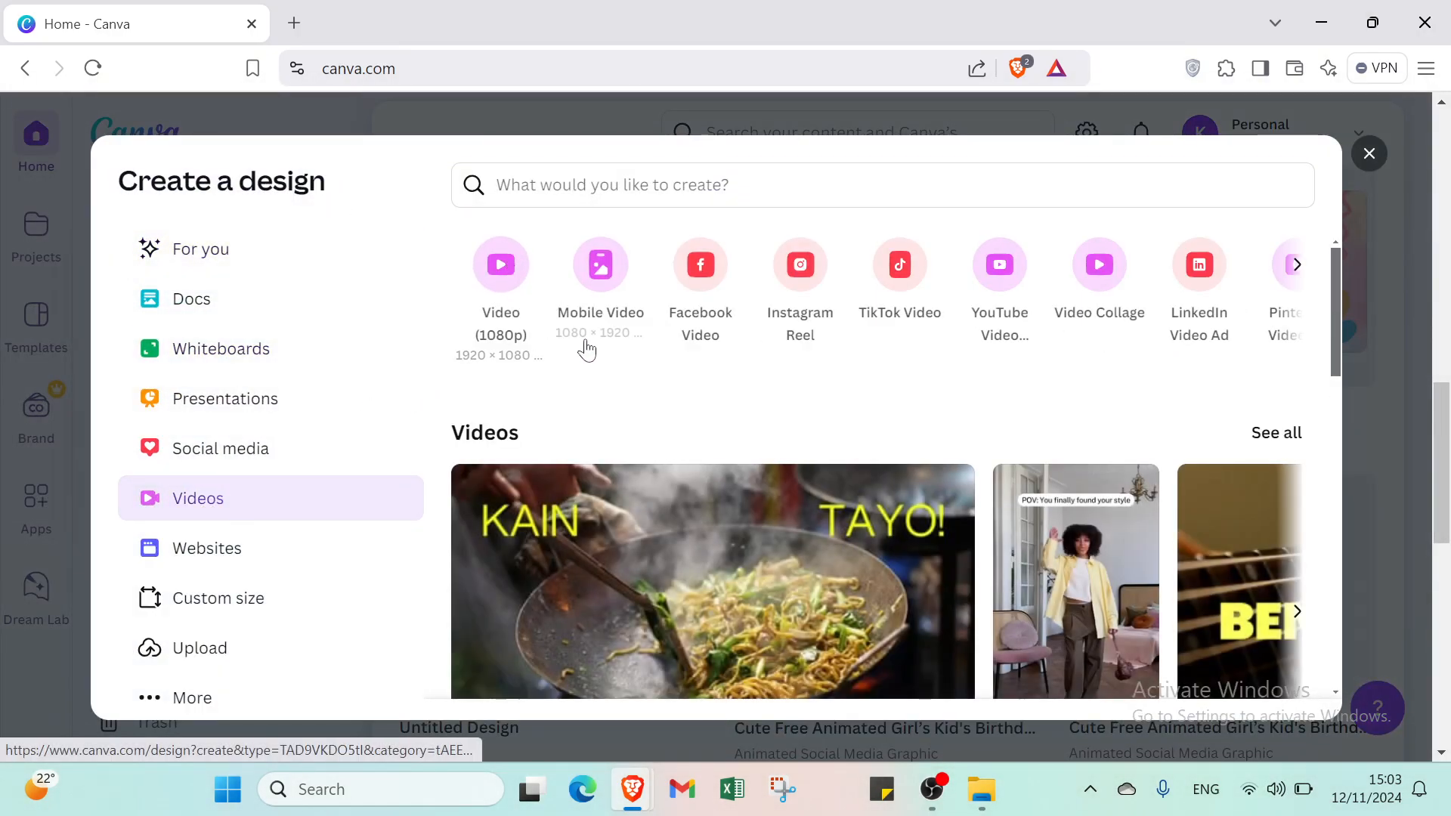
pyautogui.scroll(-8, 500, 461)
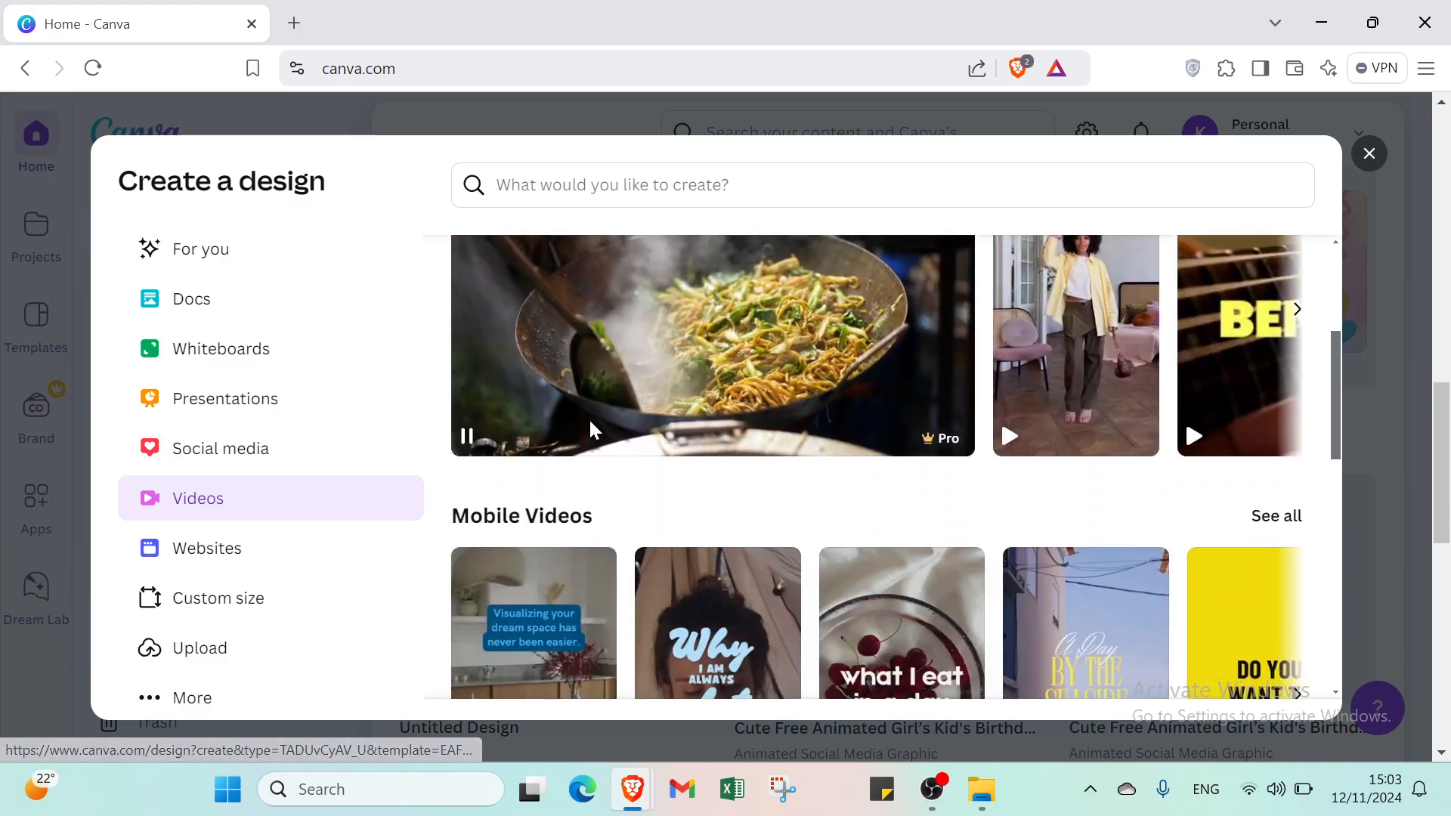
pyautogui.scroll(-4, 550, 421)
pyautogui.scroll(10, 544, 411)
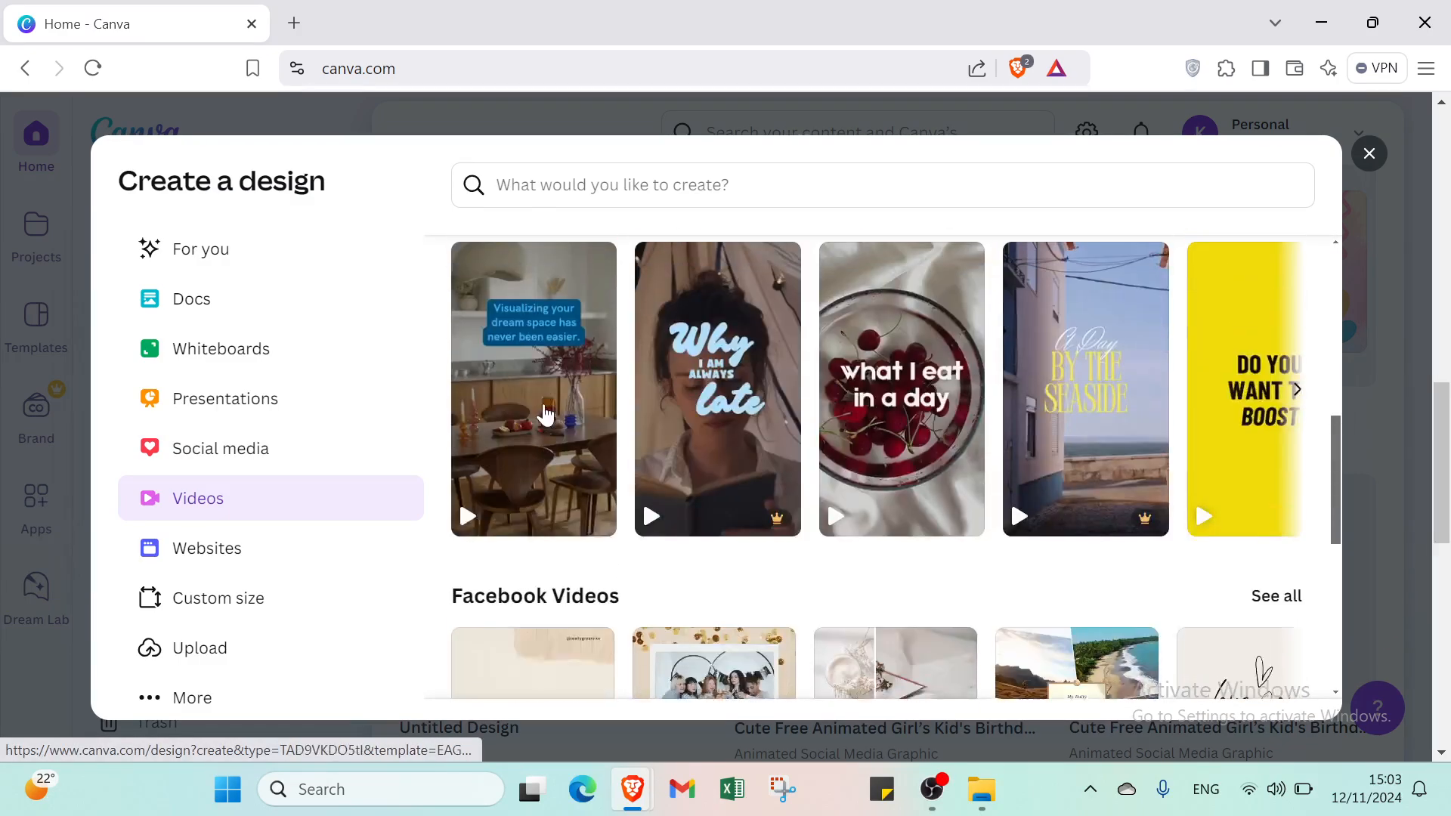
pyautogui.click(487, 280)
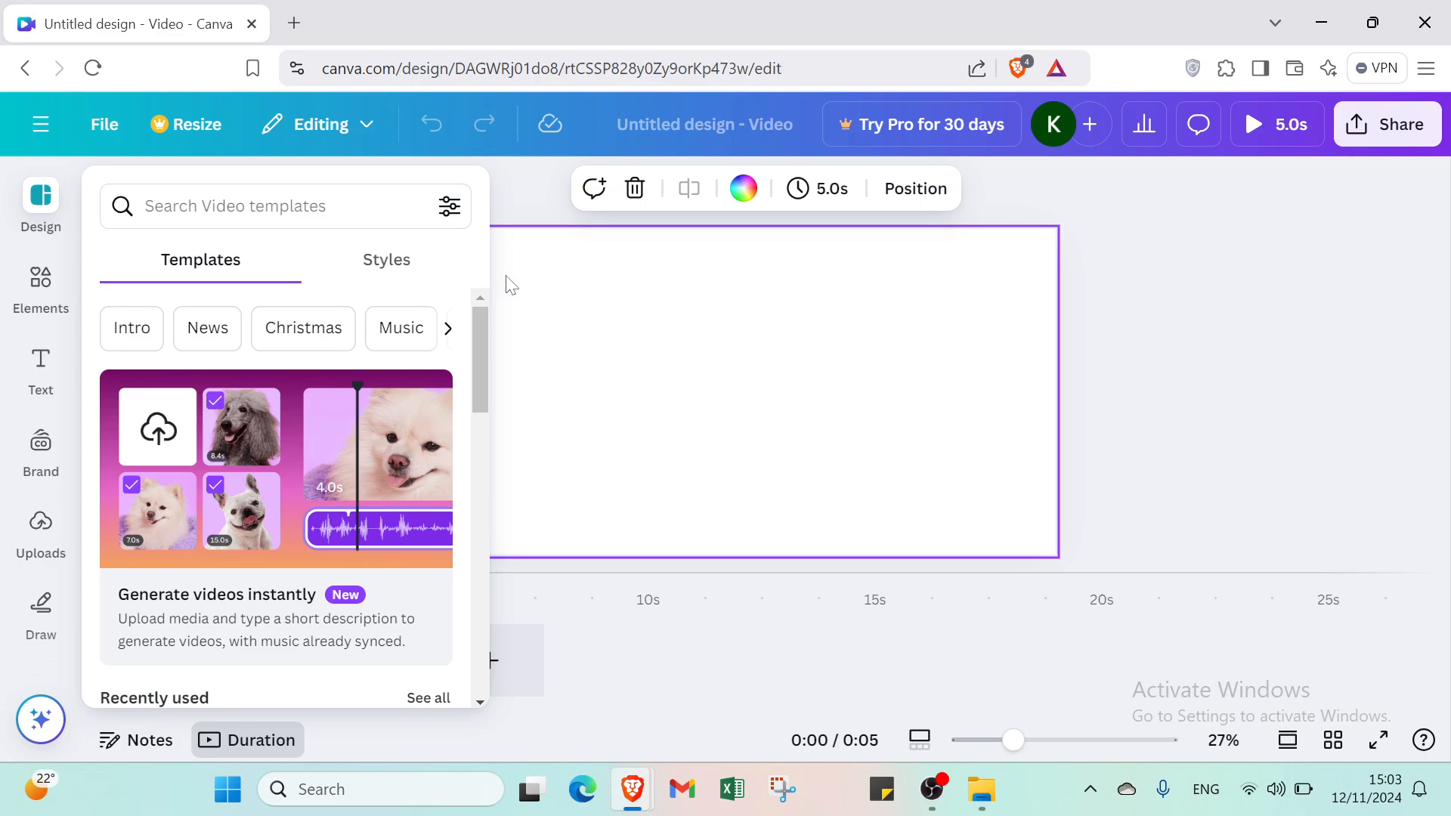
pyautogui.click(510, 190)
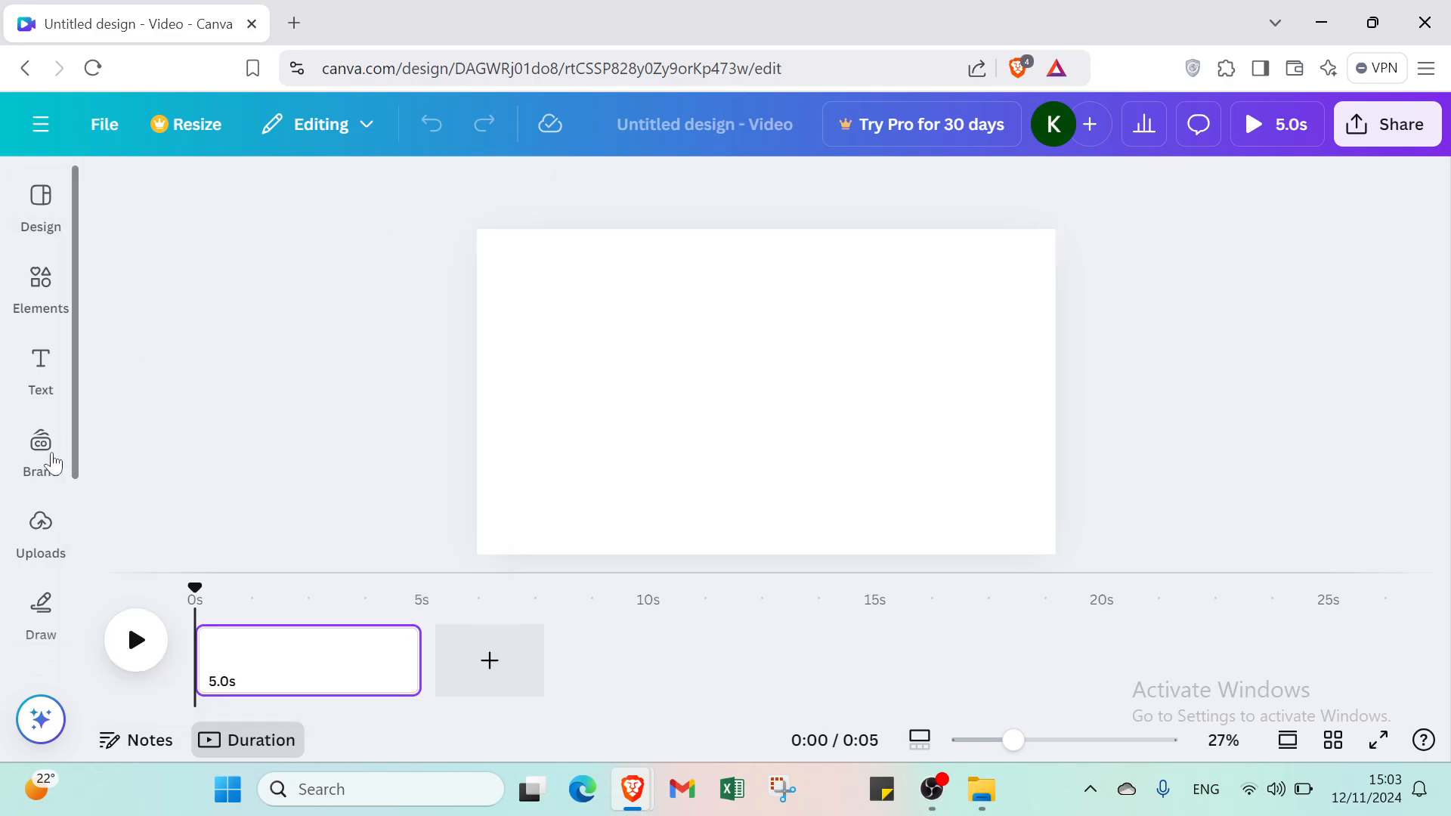
pyautogui.click(30, 547)
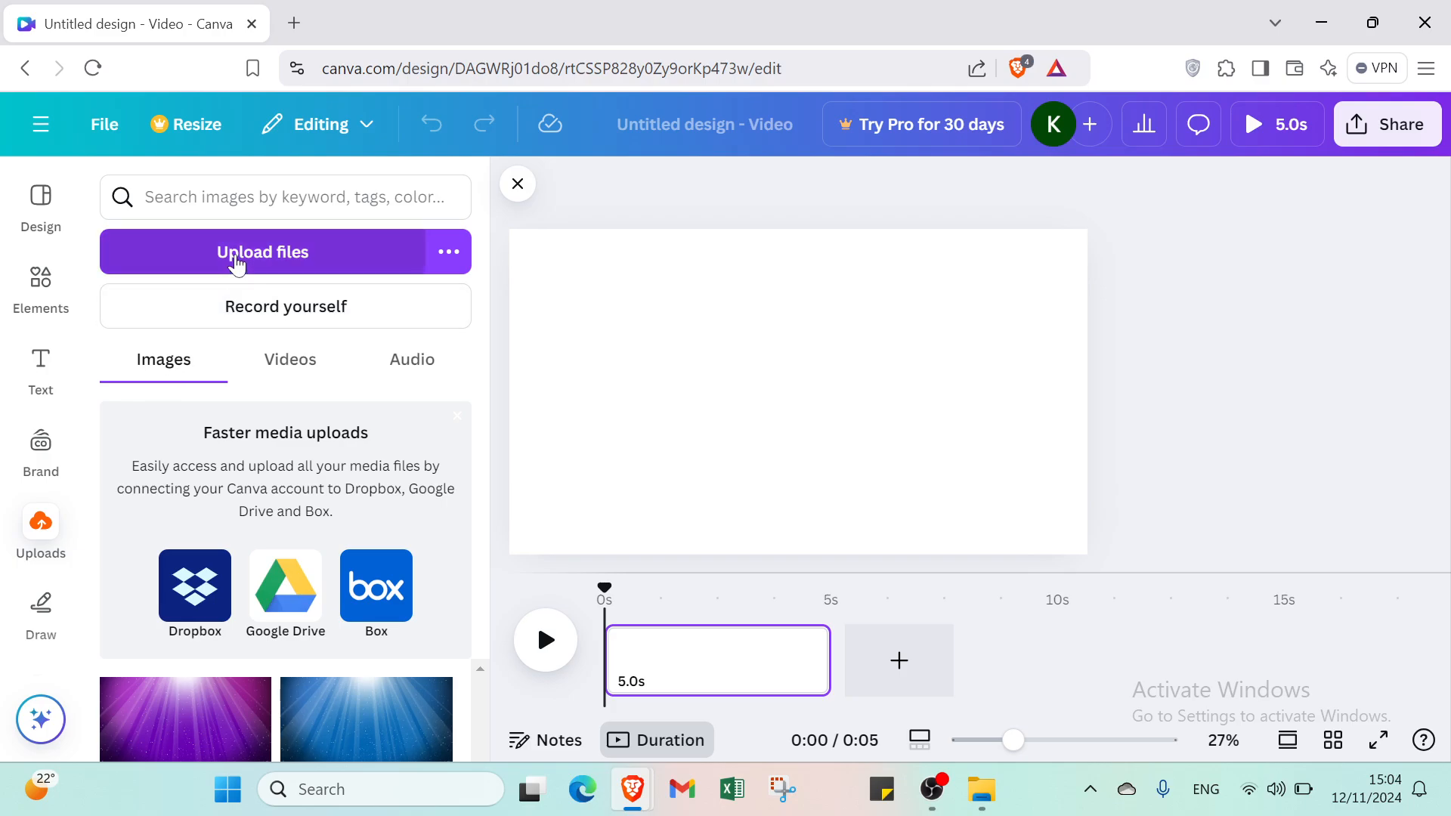
pyautogui.click(294, 23)
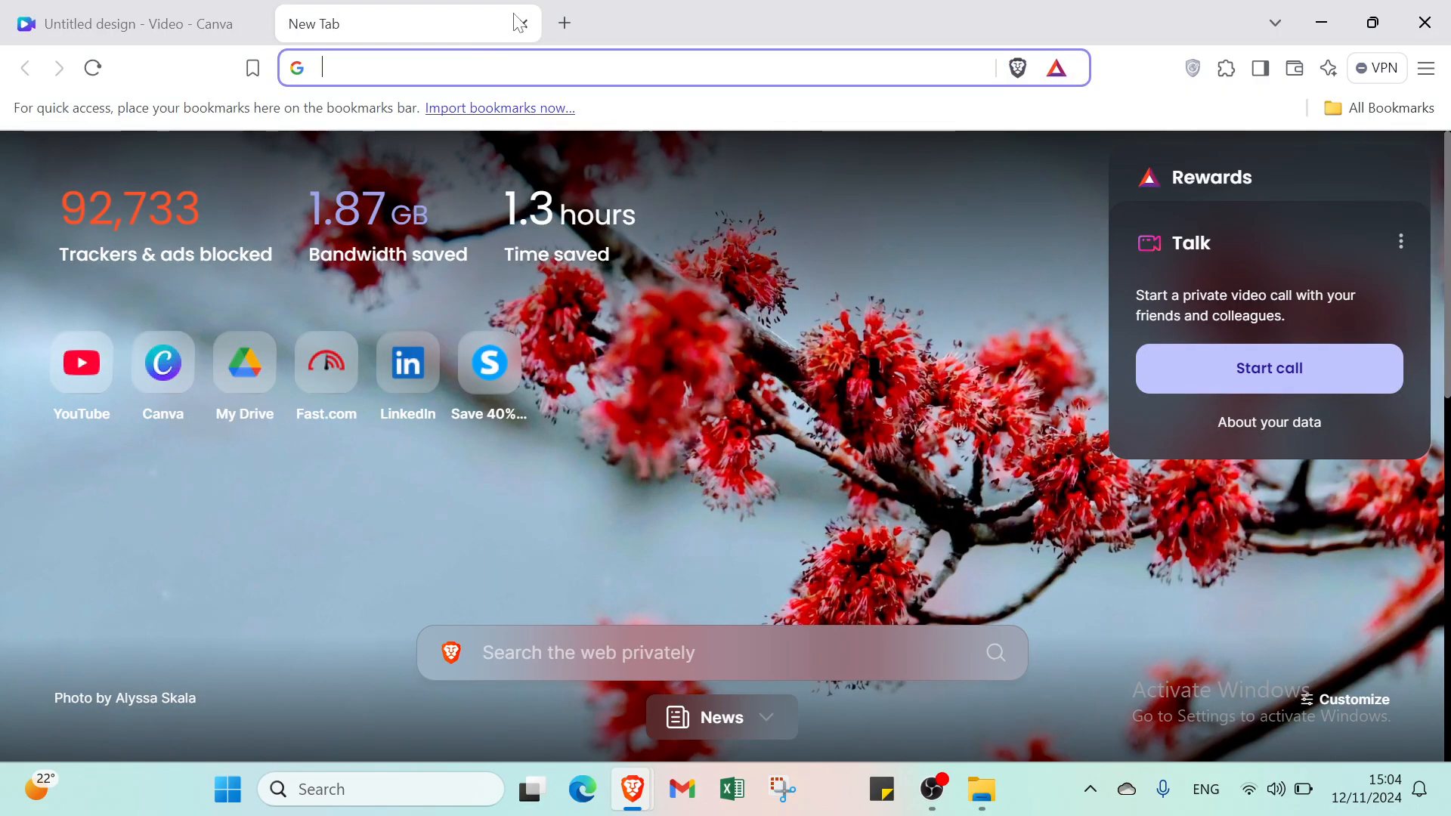
pyautogui.click(522, 24)
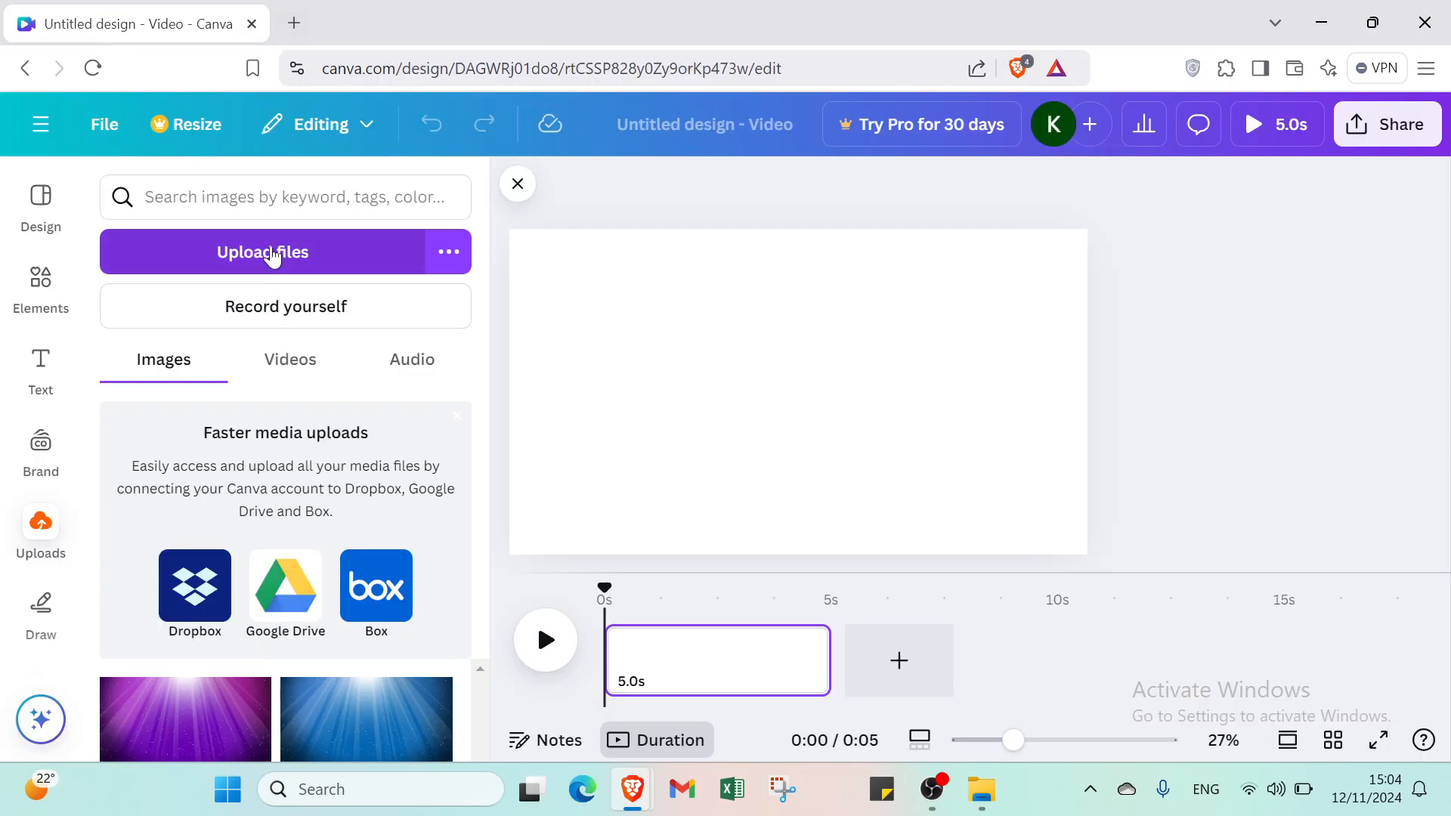
pyautogui.click(272, 255)
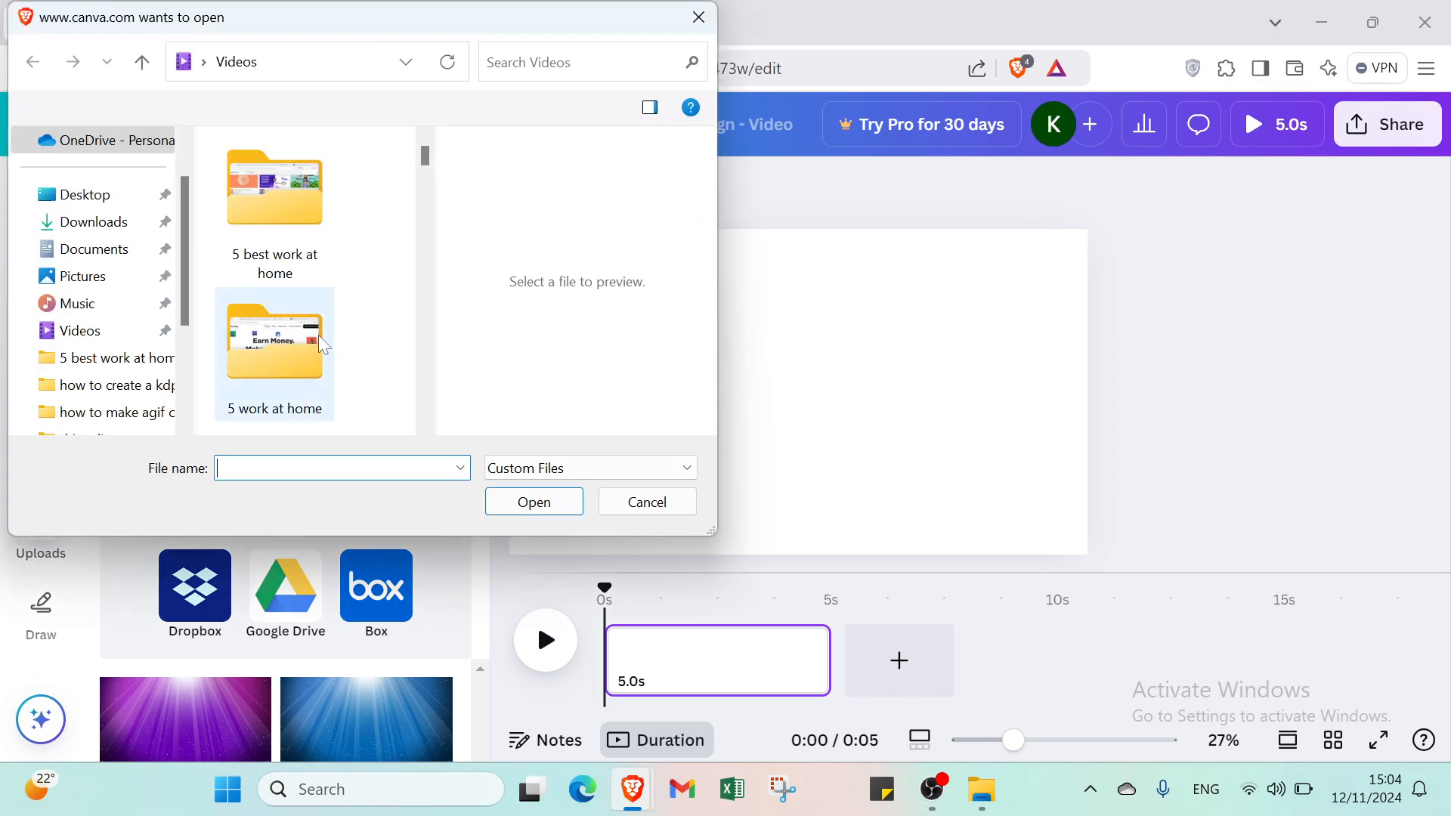
pyautogui.scroll(-2, 274, 318)
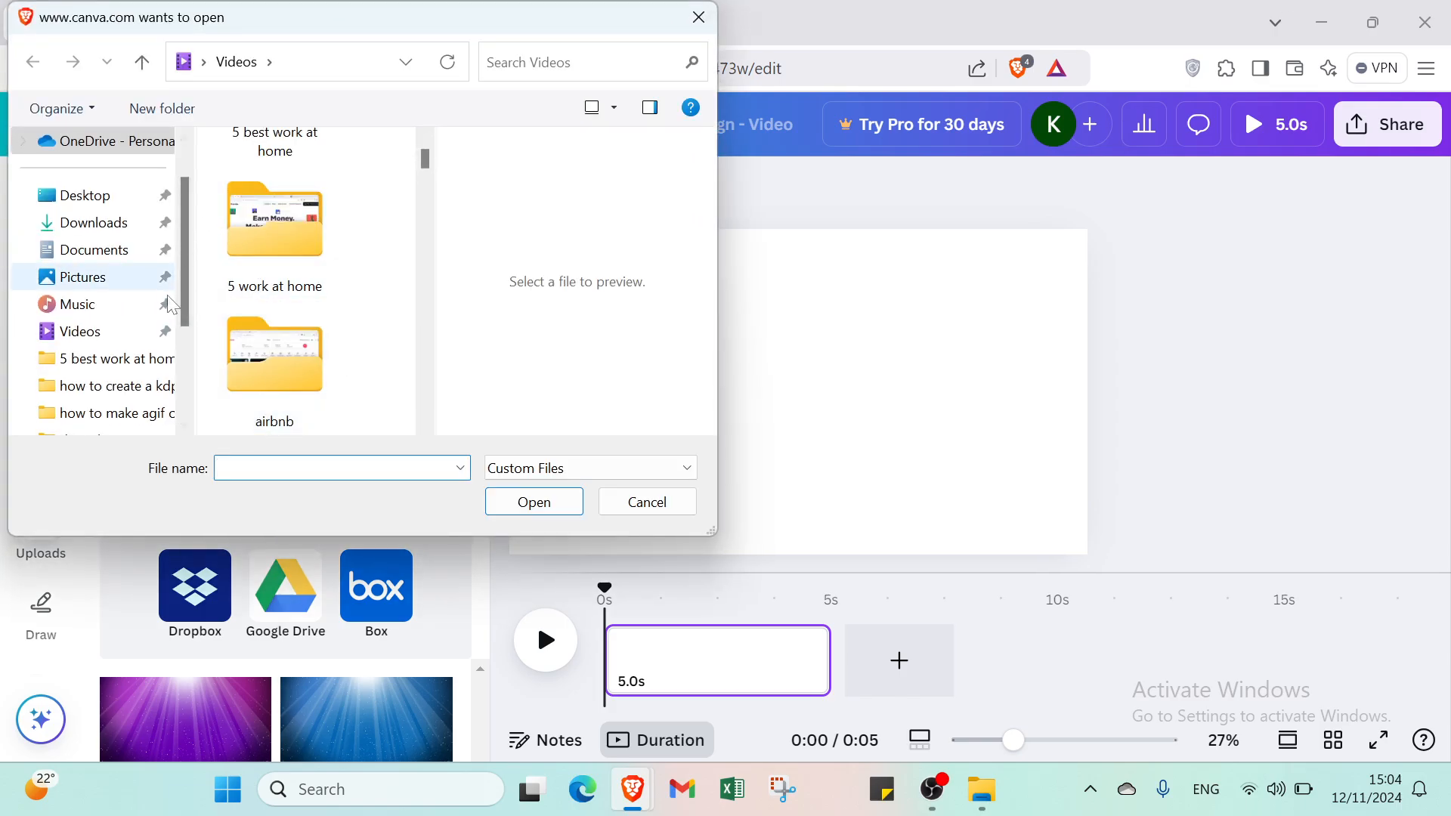
pyautogui.scroll(1, 83, 318)
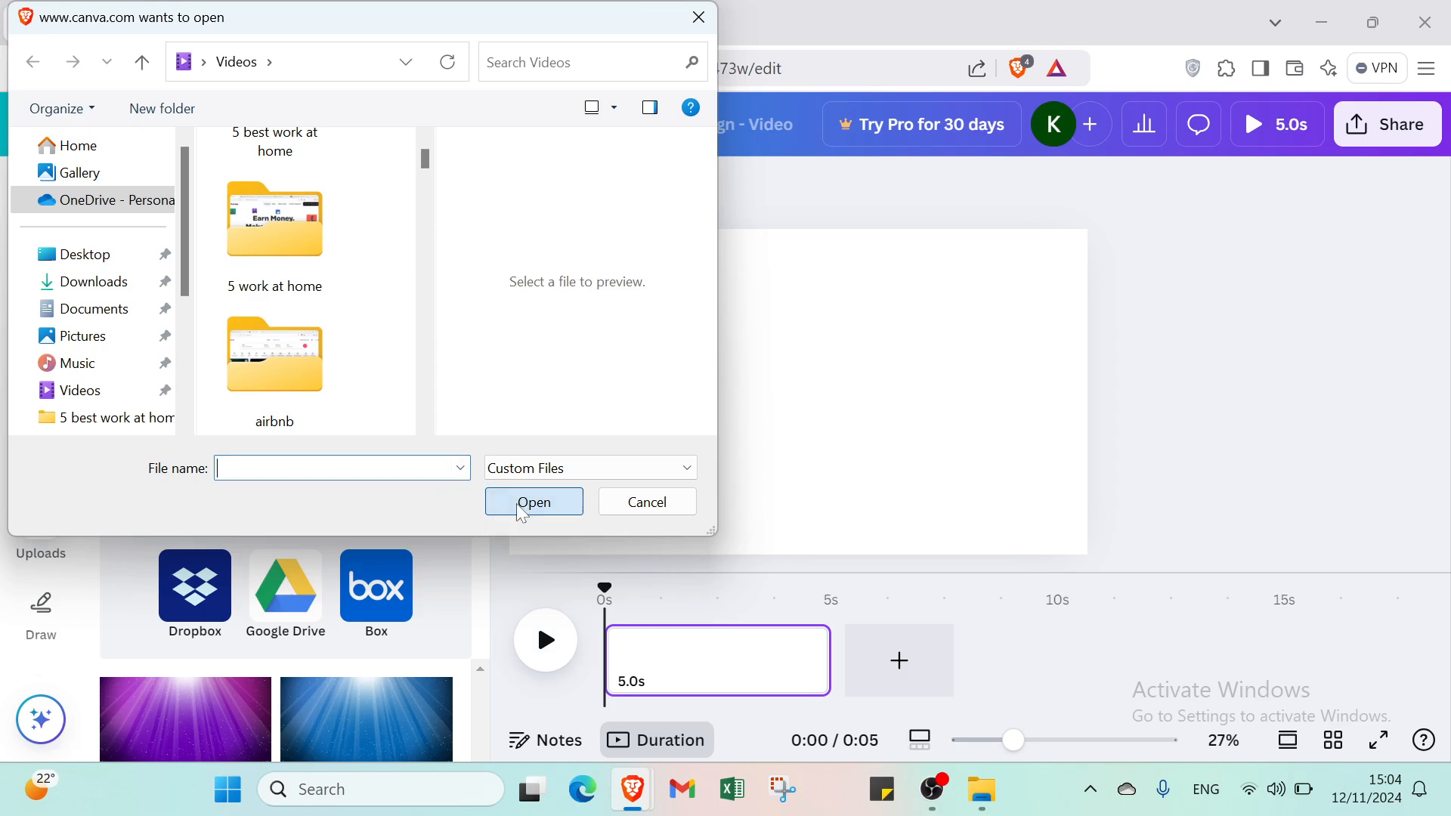
pyautogui.click(699, 19)
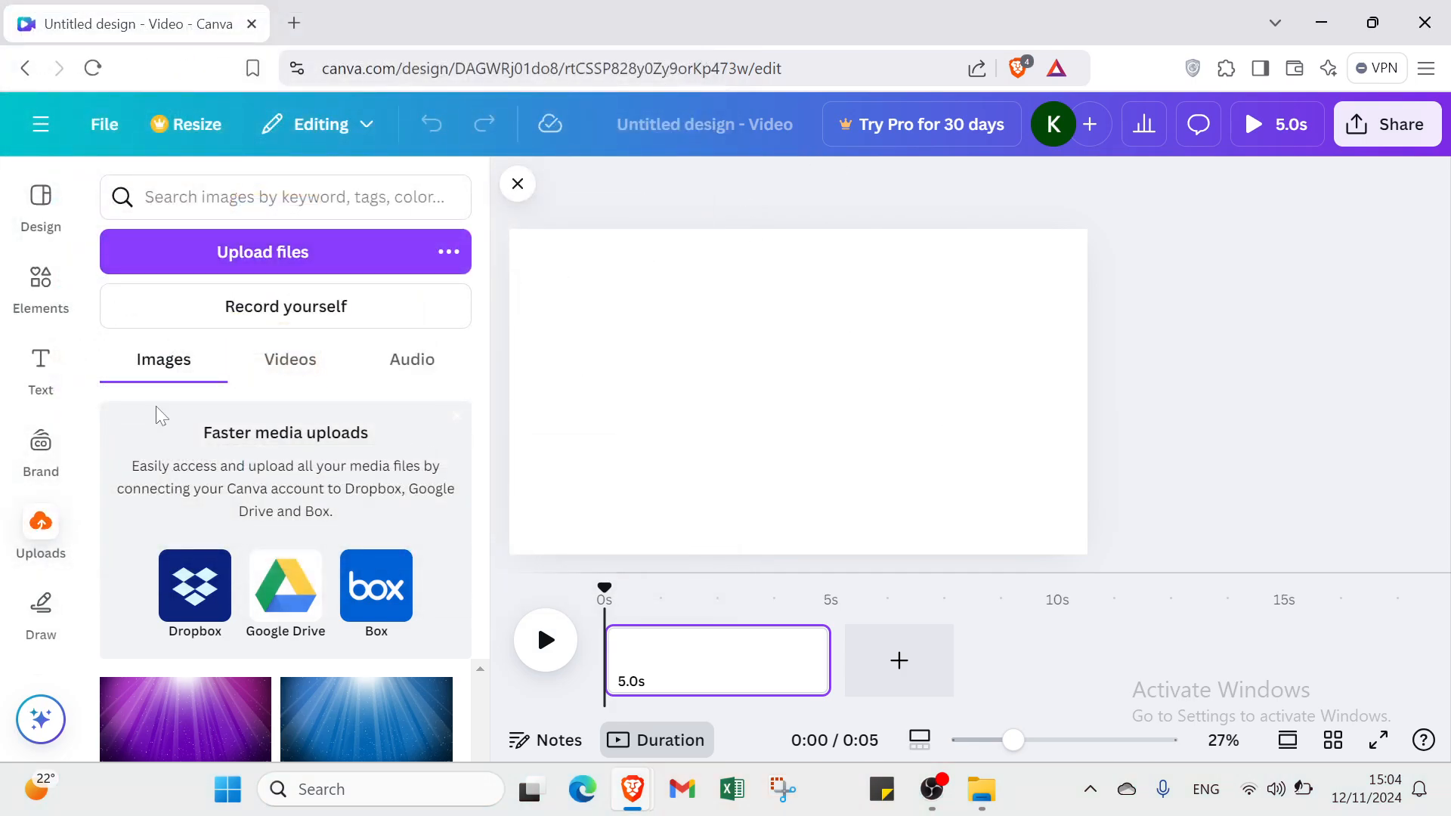
pyautogui.click(45, 233)
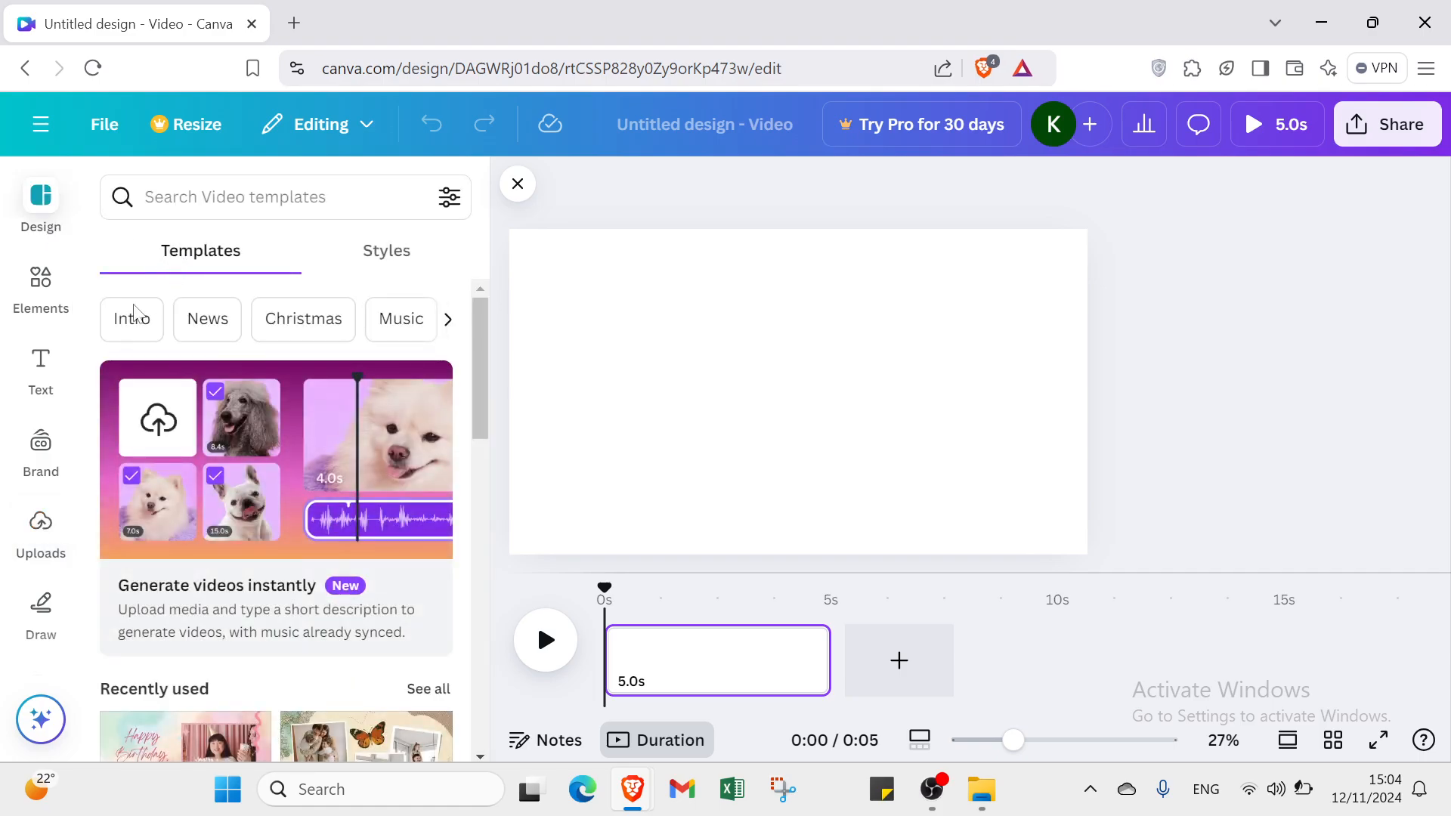
# - Add the uploaded purple light-ray image to the page and resize it to cover the whole page as a background
pyautogui.click(36, 531)
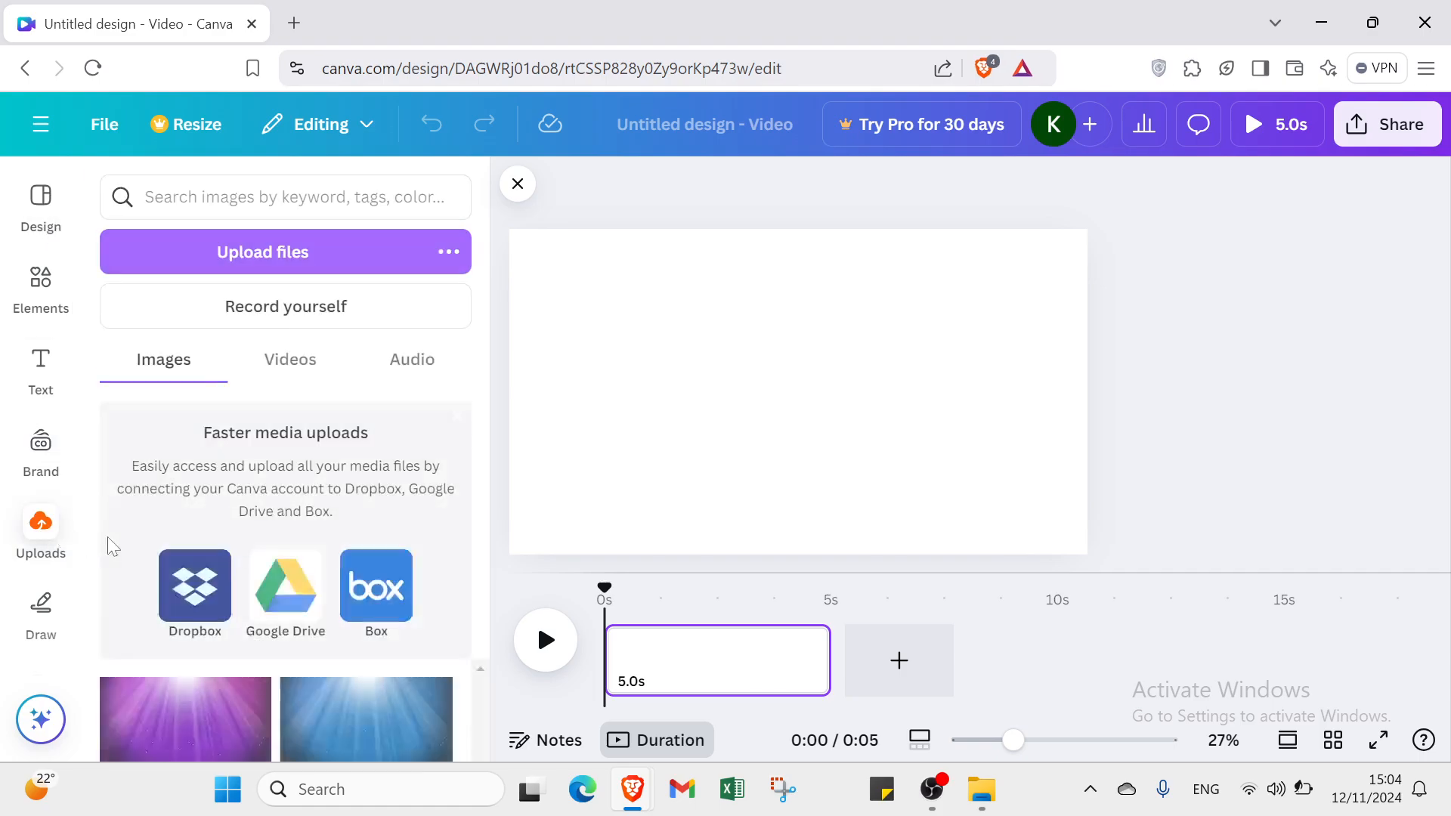
pyautogui.click(154, 708)
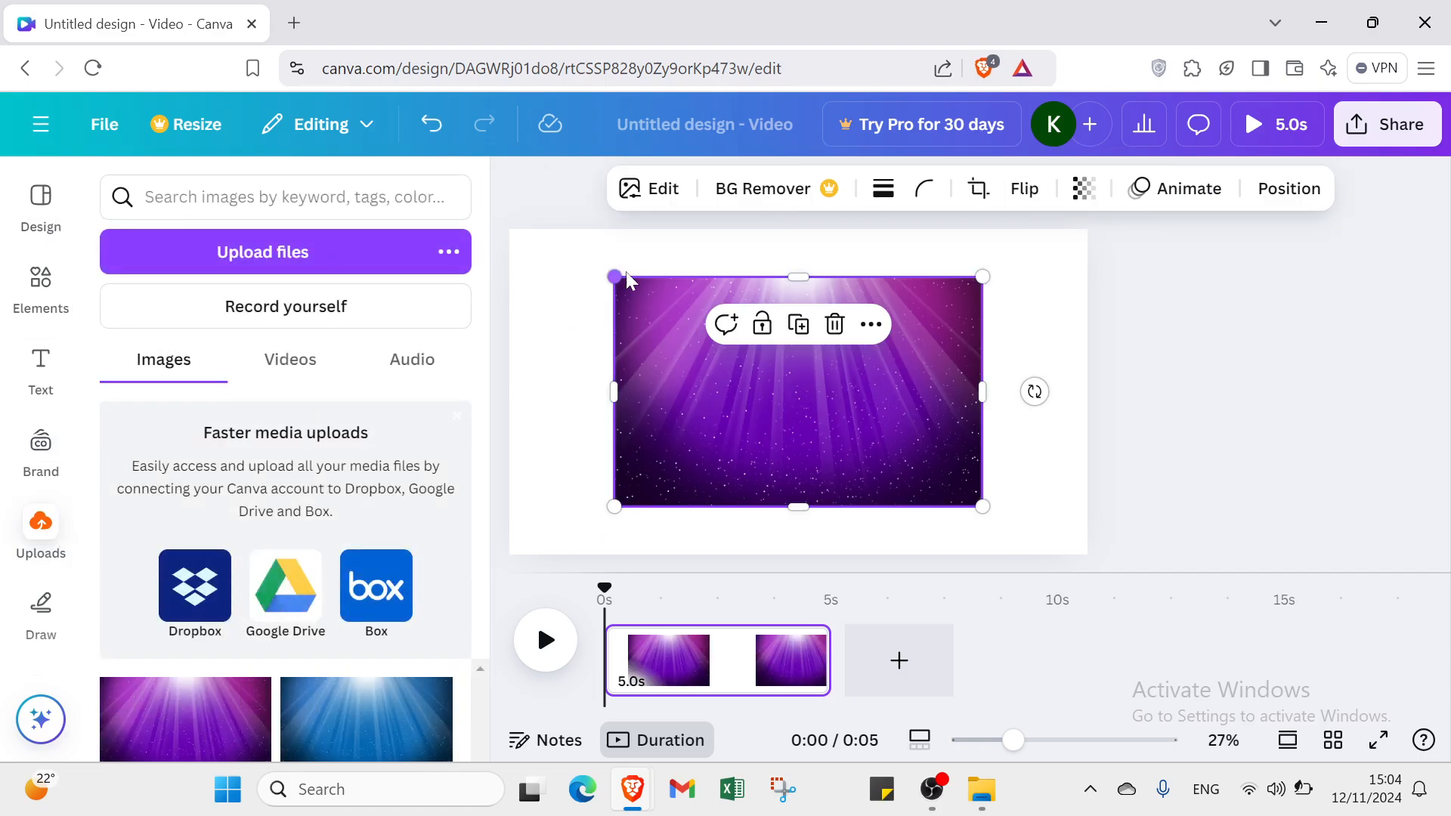
pyautogui.moveTo(618, 278); pyautogui.dragTo(632, 328)
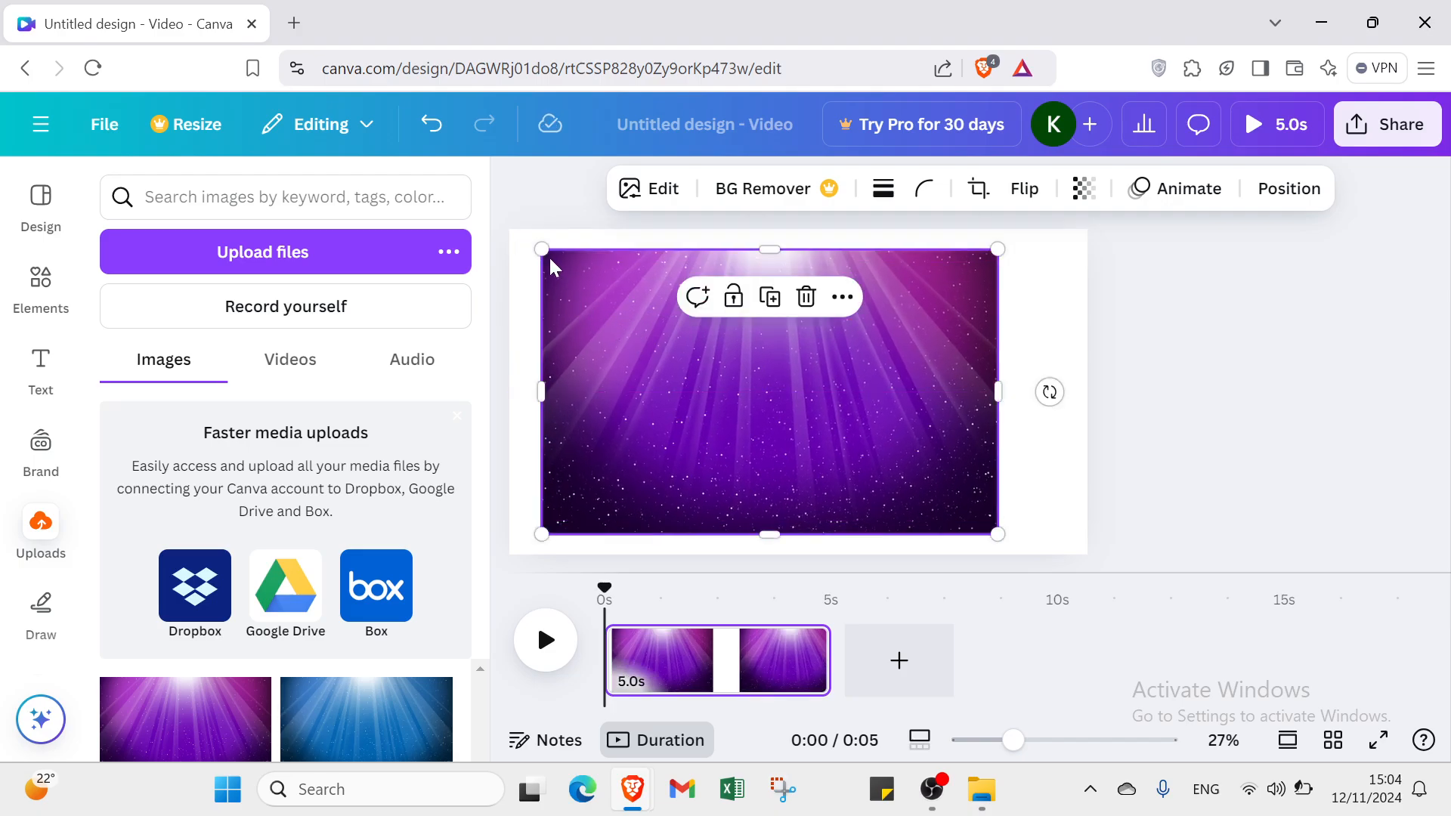
pyautogui.moveTo(541, 250); pyautogui.dragTo(509, 228)
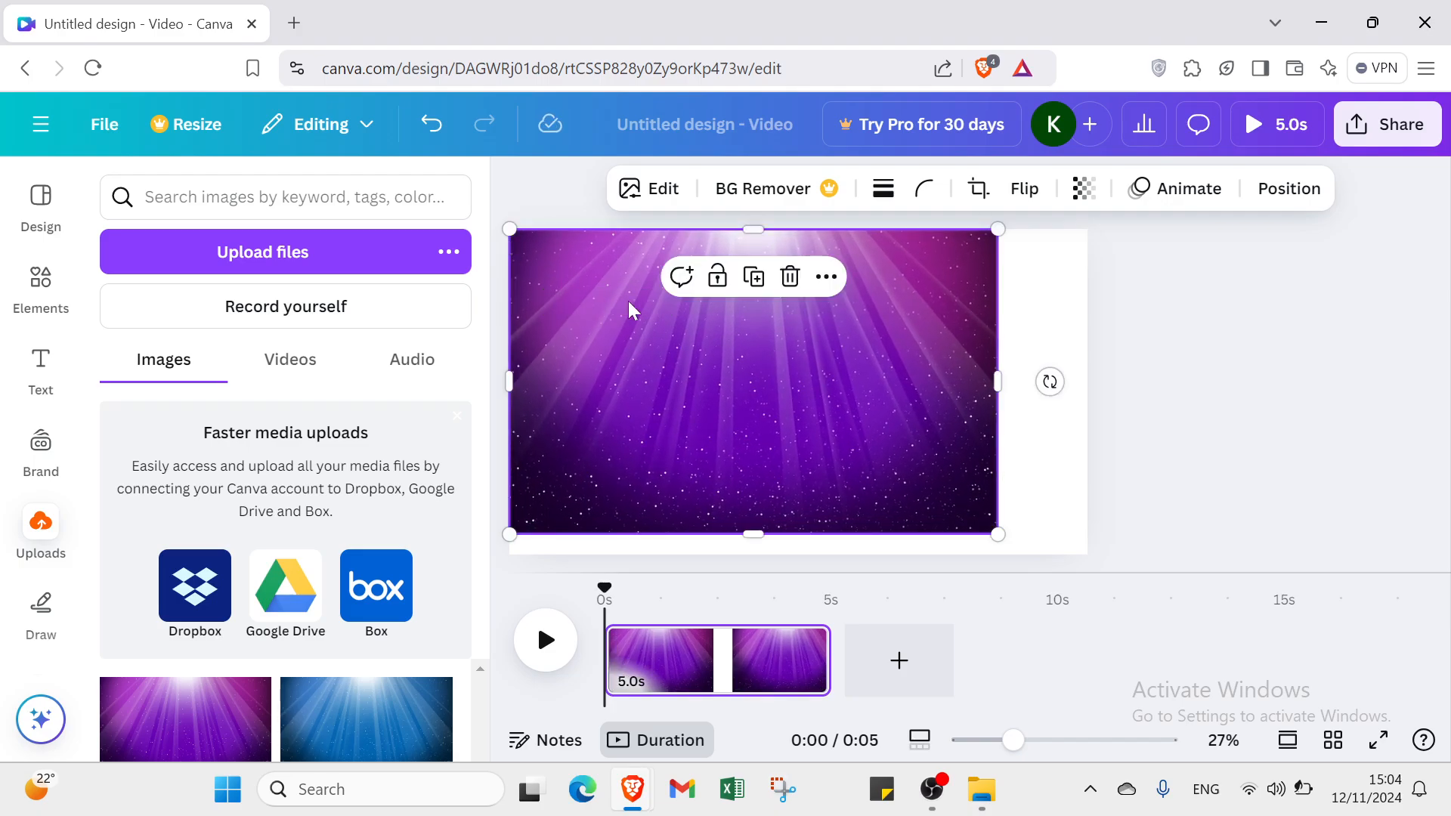
pyautogui.moveTo(1005, 387); pyautogui.dragTo(1087, 393)
pyautogui.moveTo(800, 526); pyautogui.dragTo(800, 552)
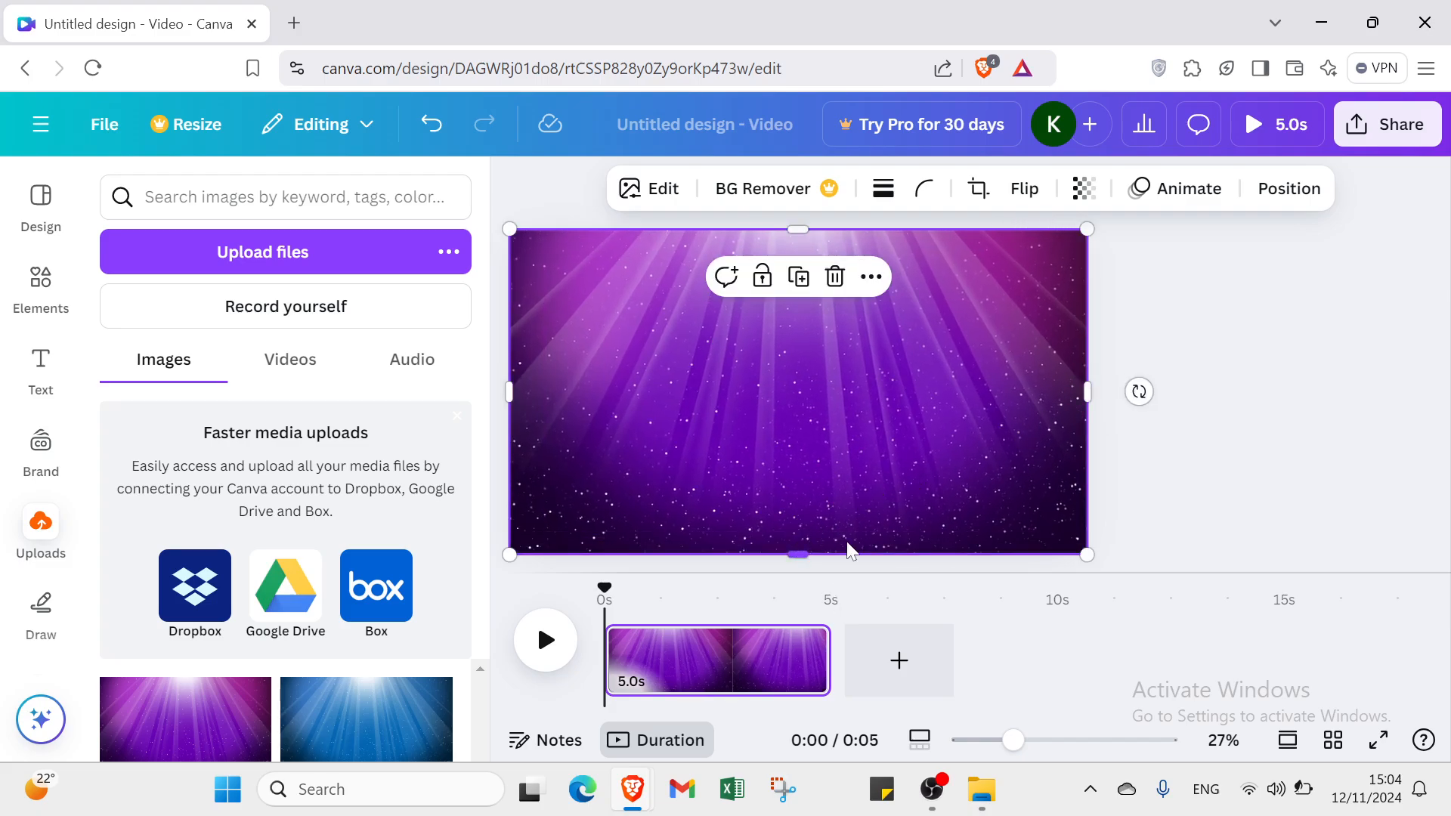
pyautogui.click(1201, 470)
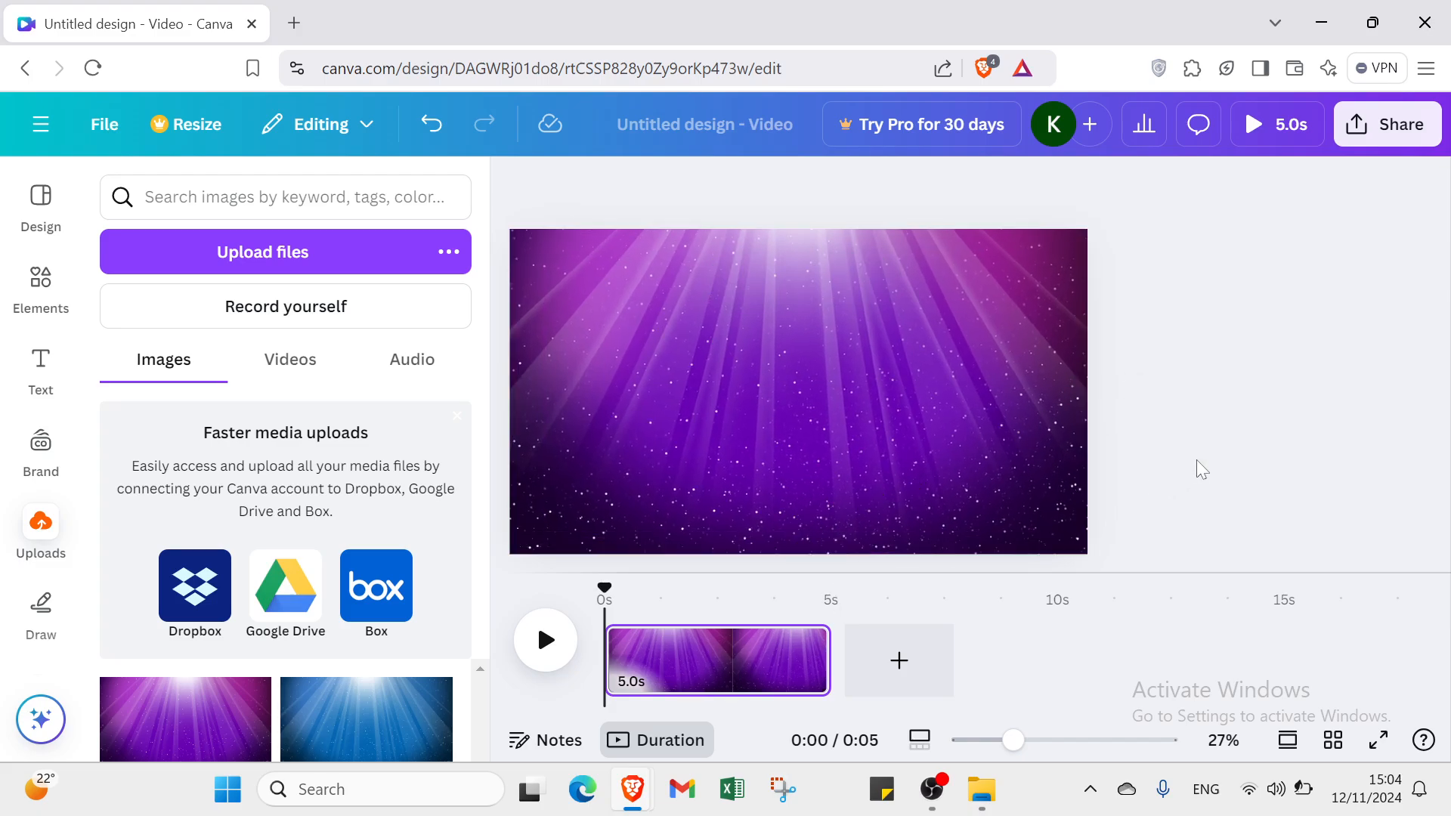
# - Add a default heading to the page and move it near the page's upper edge
pyautogui.click(44, 391)
pyautogui.click(288, 520)
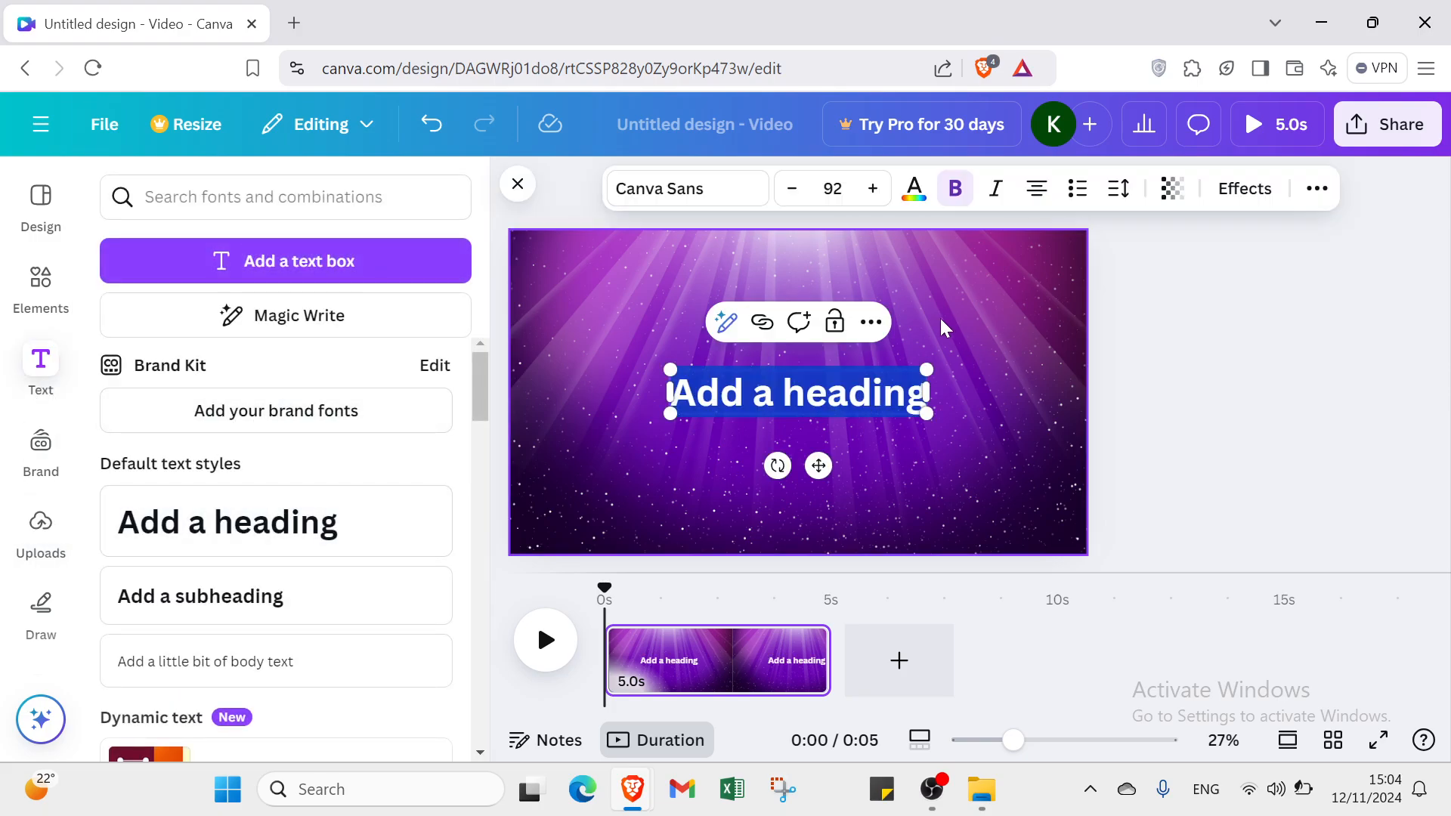
pyautogui.click(972, 372)
pyautogui.moveTo(850, 407); pyautogui.dragTo(823, 302)
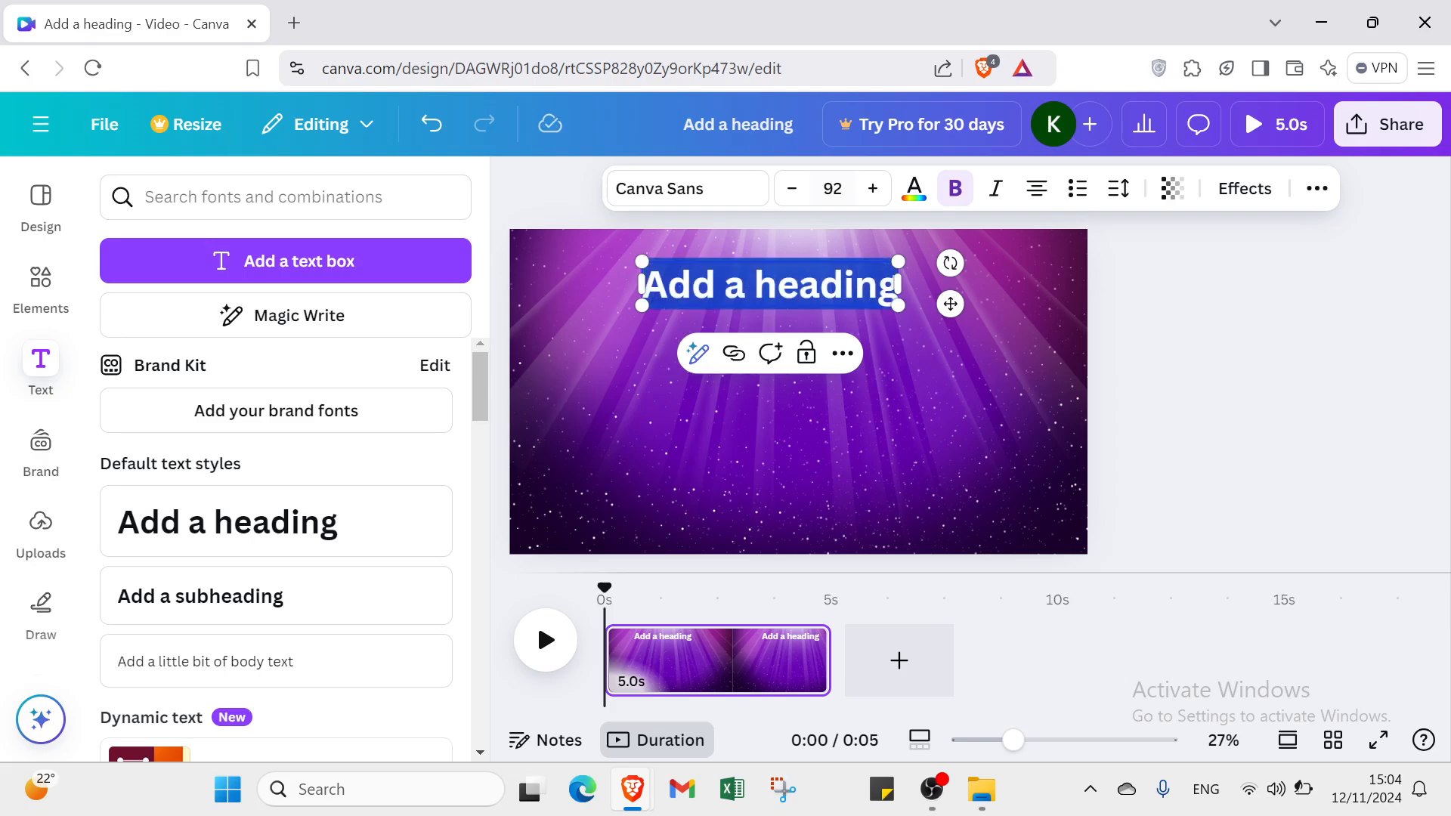
# - Reduce the heading's font size to 80
pyautogui.click(792, 189)
pyautogui.click(792, 189)
pyautogui.click(792, 189)
pyautogui.click(792, 189)
pyautogui.click(792, 189)
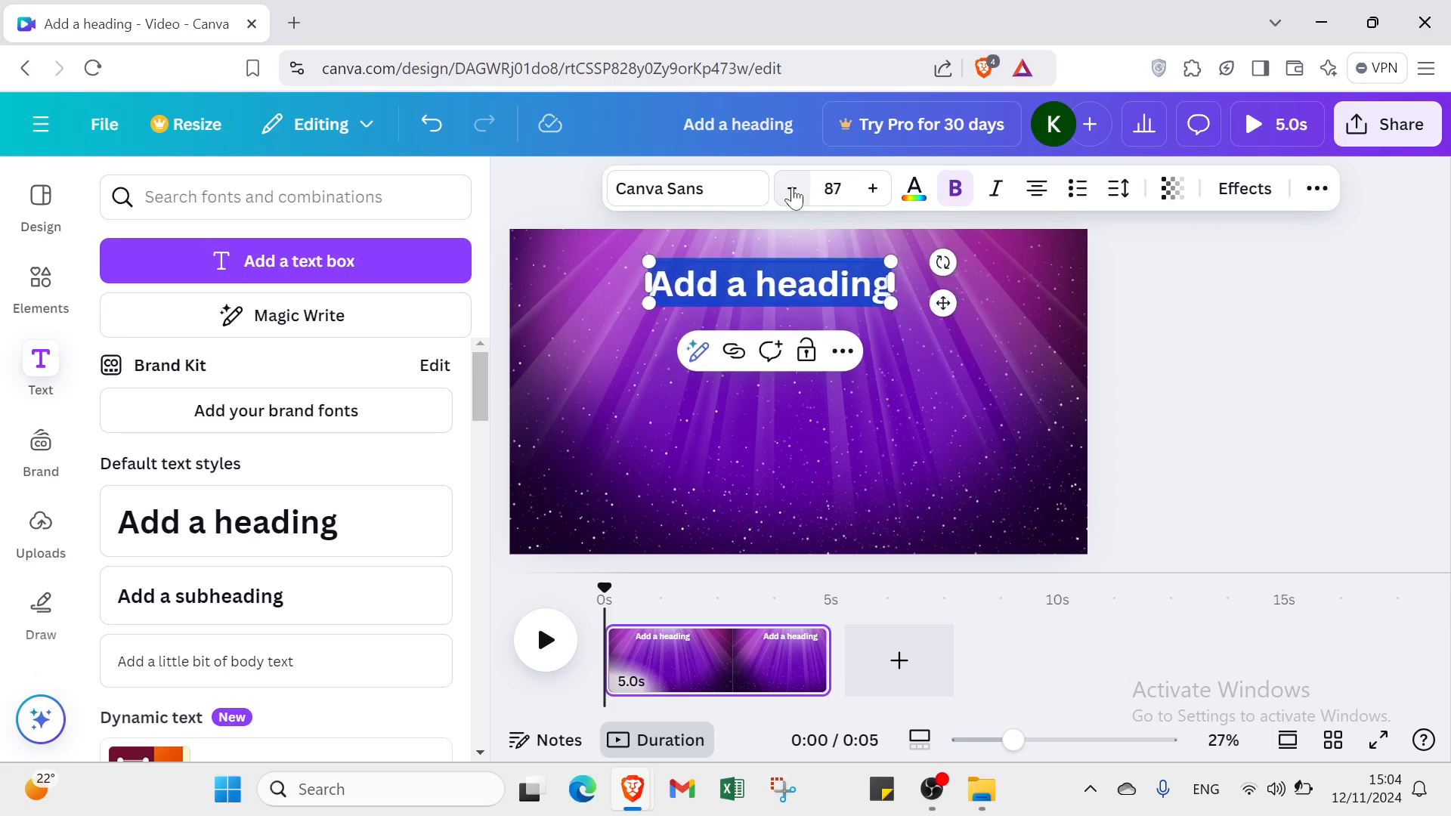
pyautogui.click(792, 189)
pyautogui.click(792, 189)
pyautogui.click(792, 189)
pyautogui.click(792, 189)
pyautogui.click(792, 189)
pyautogui.click(792, 189)
pyautogui.click(792, 189)
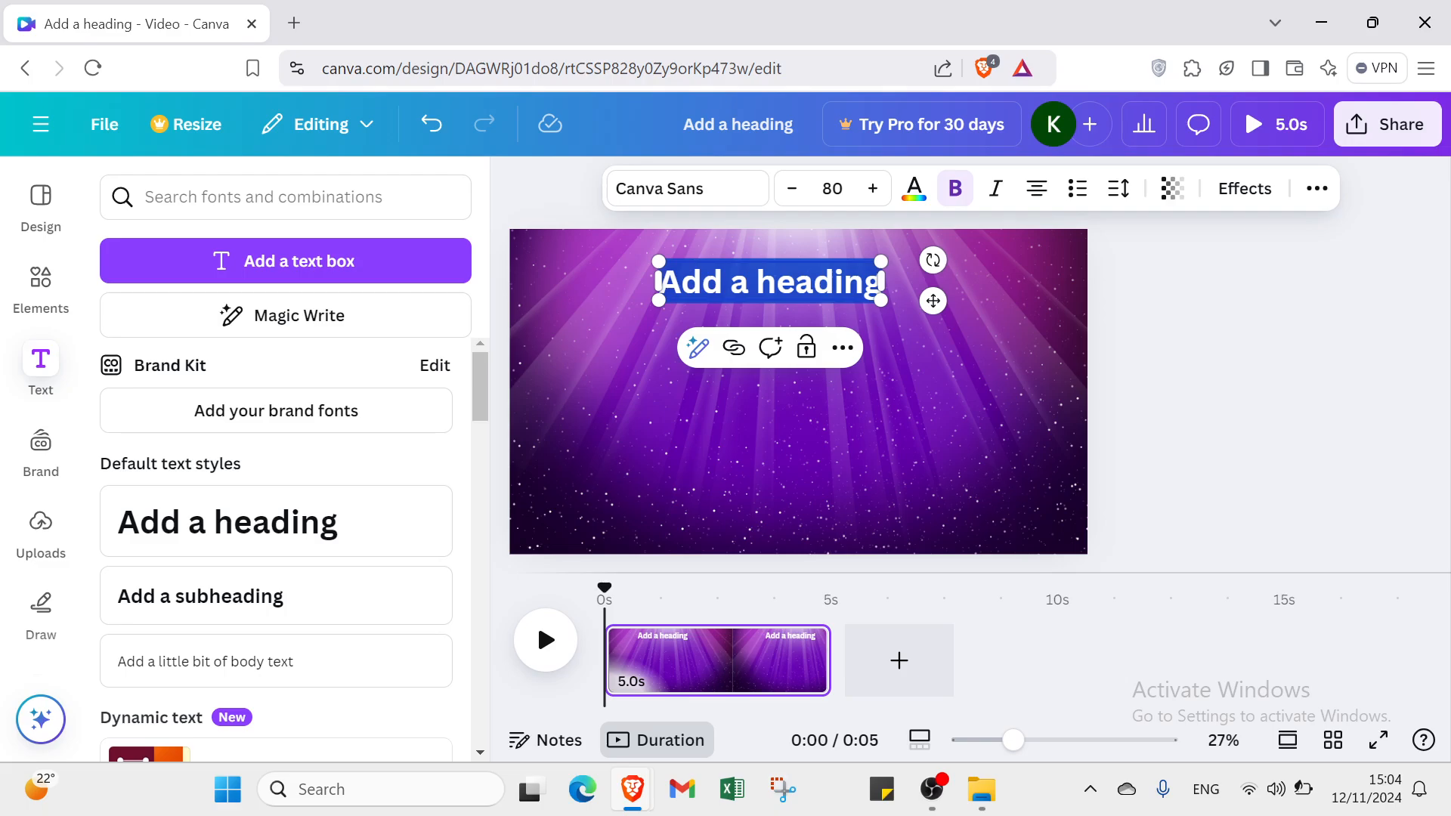
# - Replace the heading's text with "Happy birthday"
pyautogui.write('Happ')
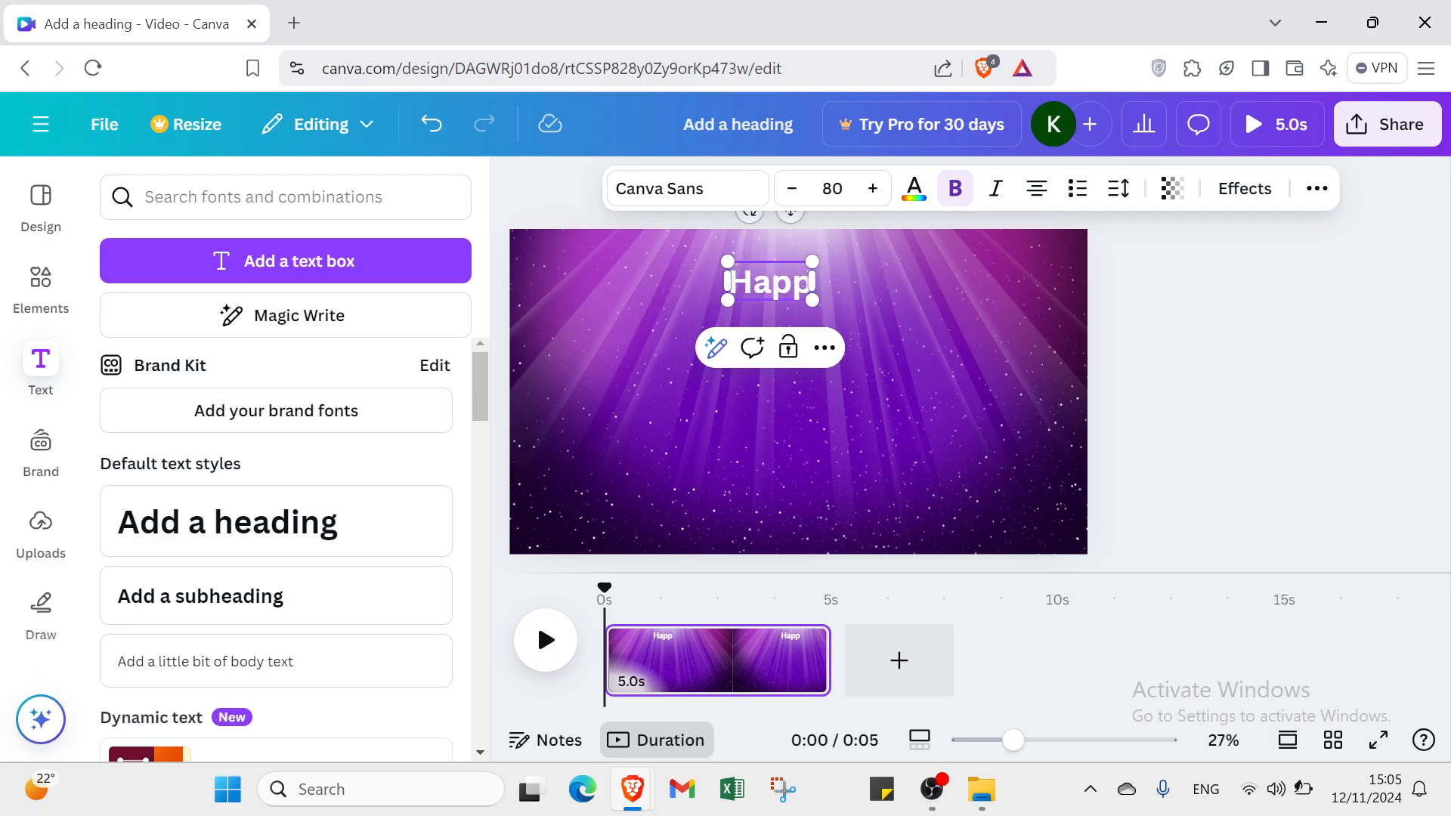
pyautogui.write('y birthday')
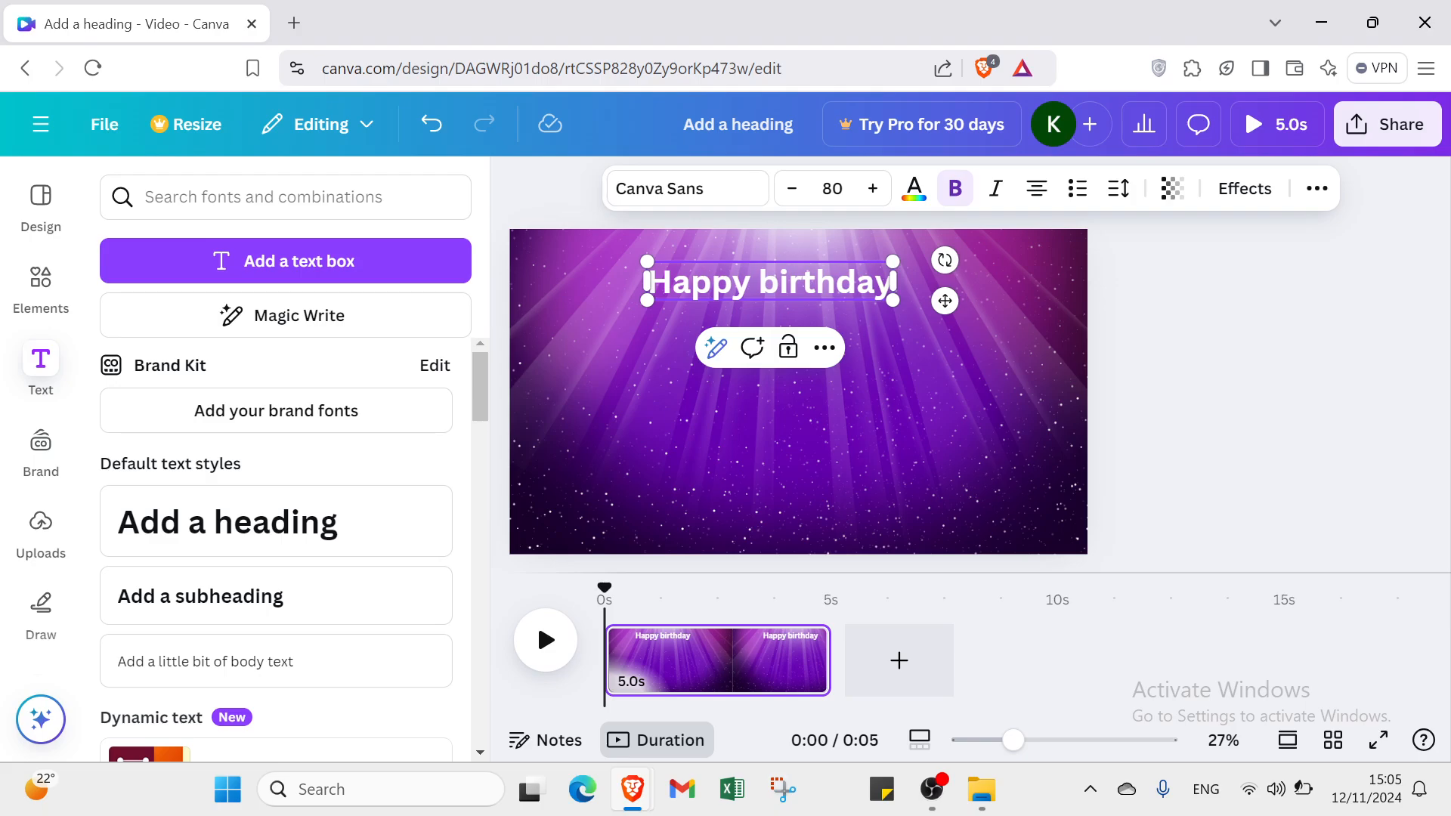
pyautogui.click(944, 414)
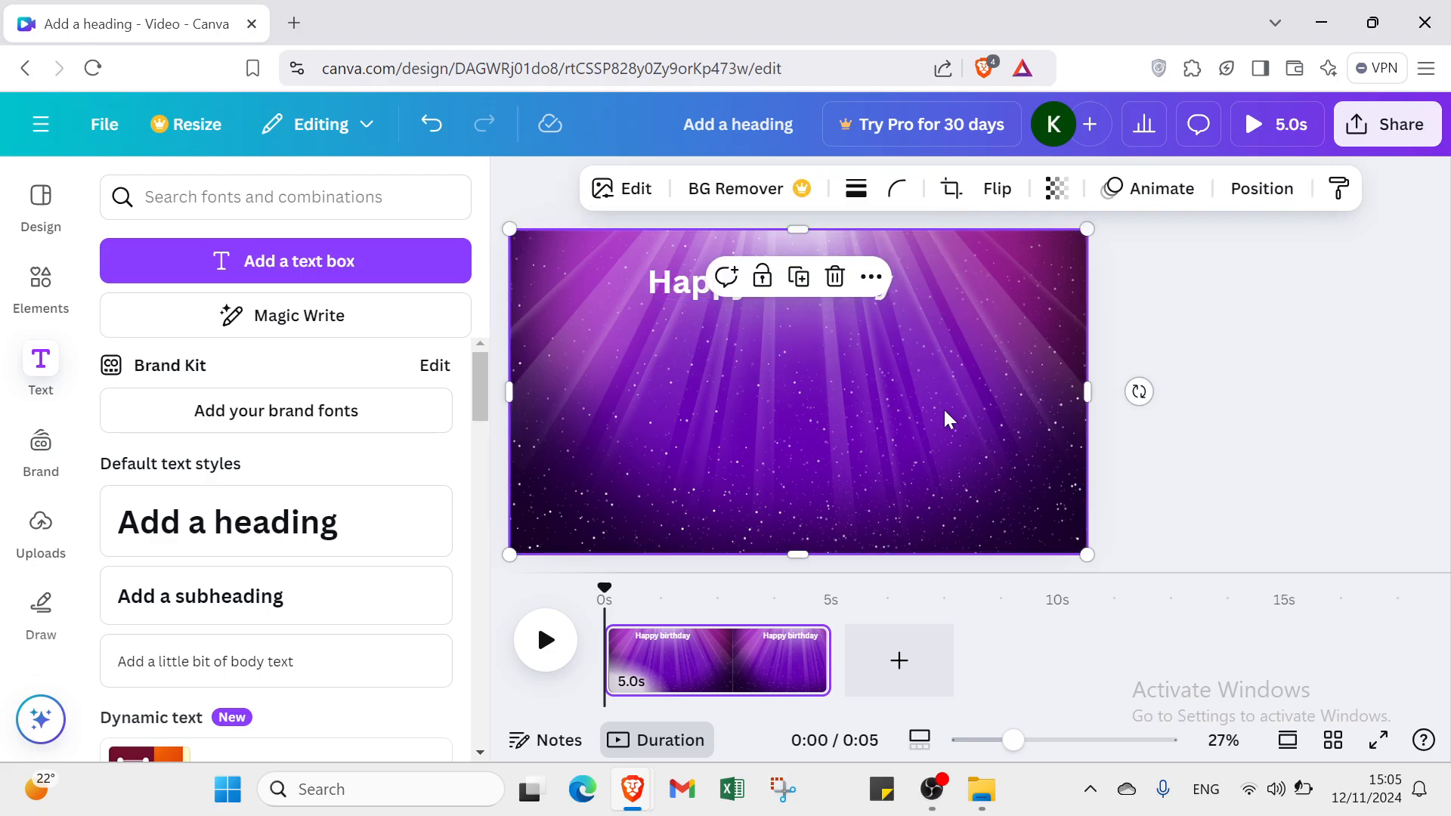
# - Move the "Happy birthday" heading slightly right and down to adjust its position above the page's centre
pyautogui.click(703, 293)
pyautogui.moveTo(701, 294); pyautogui.dragTo(710, 294)
pyautogui.click(694, 412)
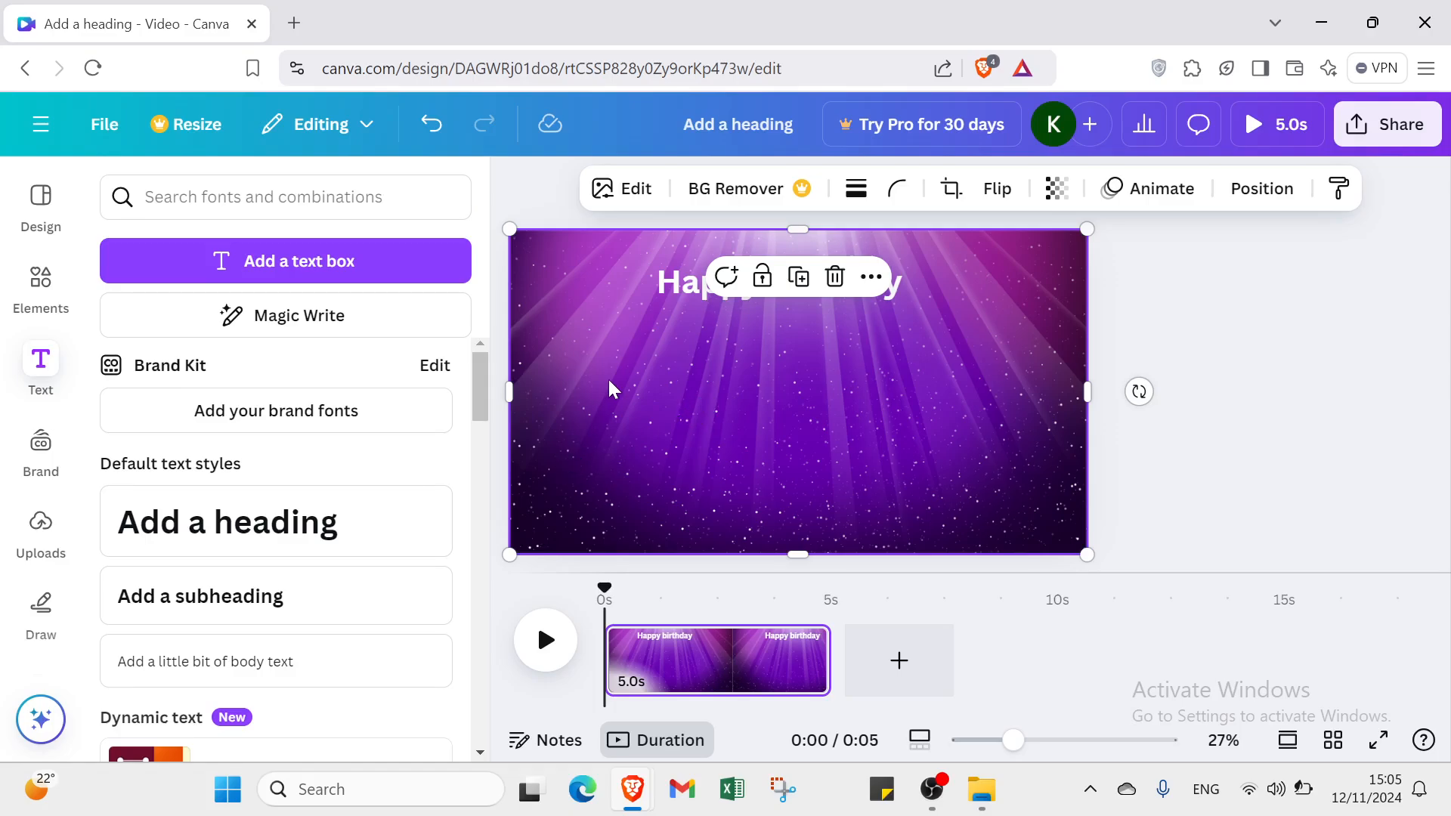
pyautogui.click(792, 299)
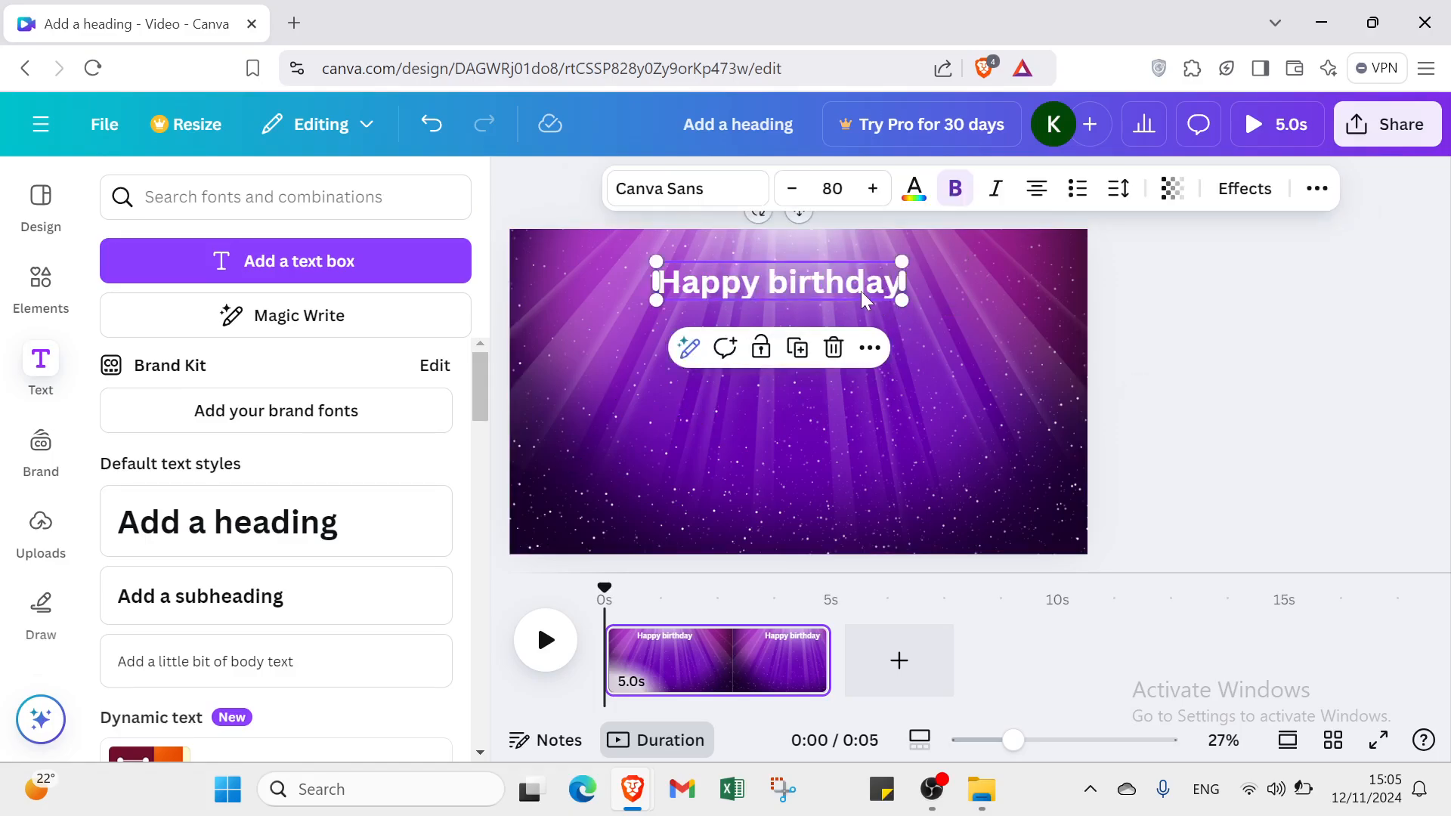
pyautogui.moveTo(862, 292); pyautogui.dragTo(857, 300)
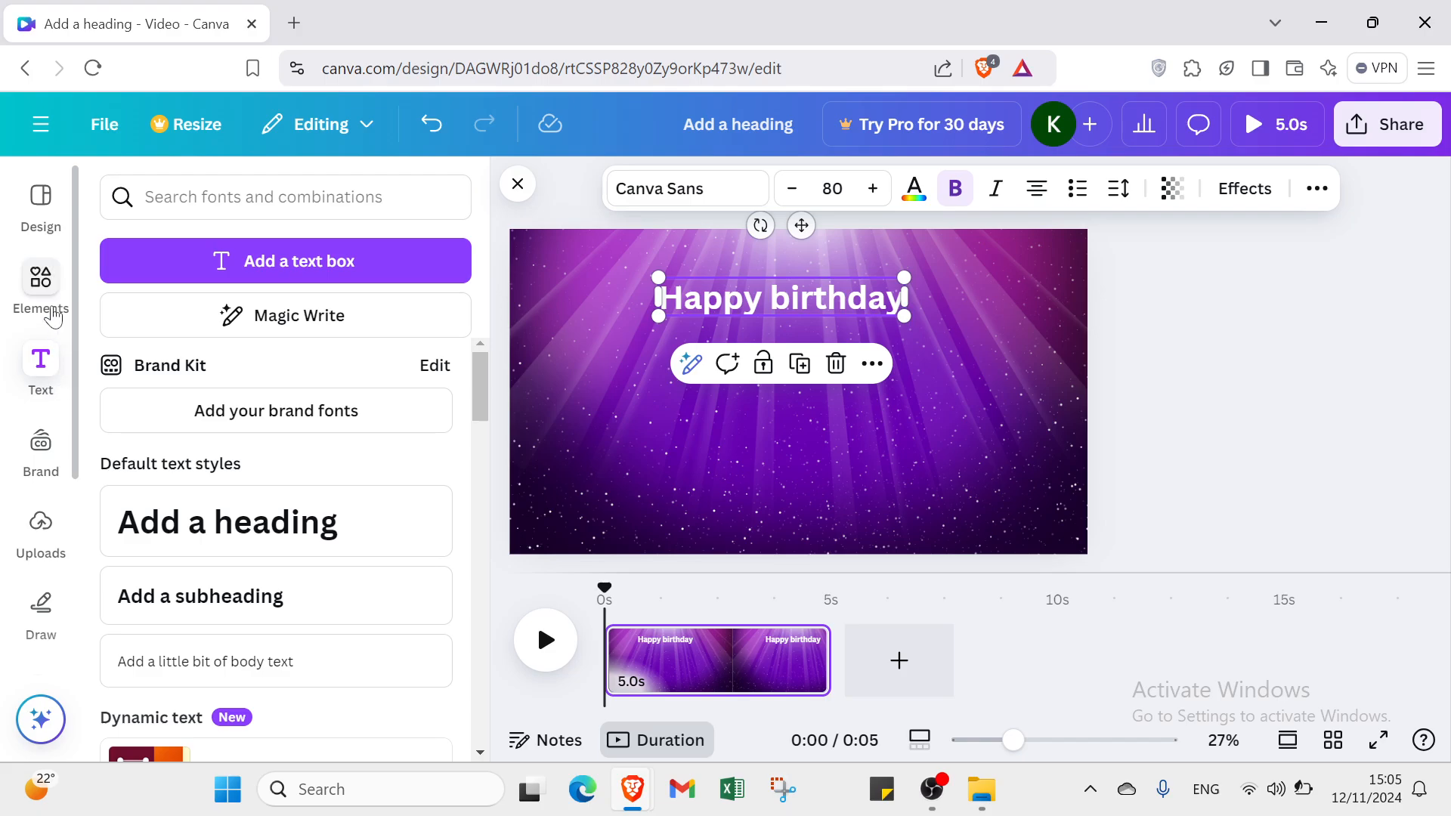
# - Search the elements library for "Birthday party" and show only the video results
pyautogui.click(40, 283)
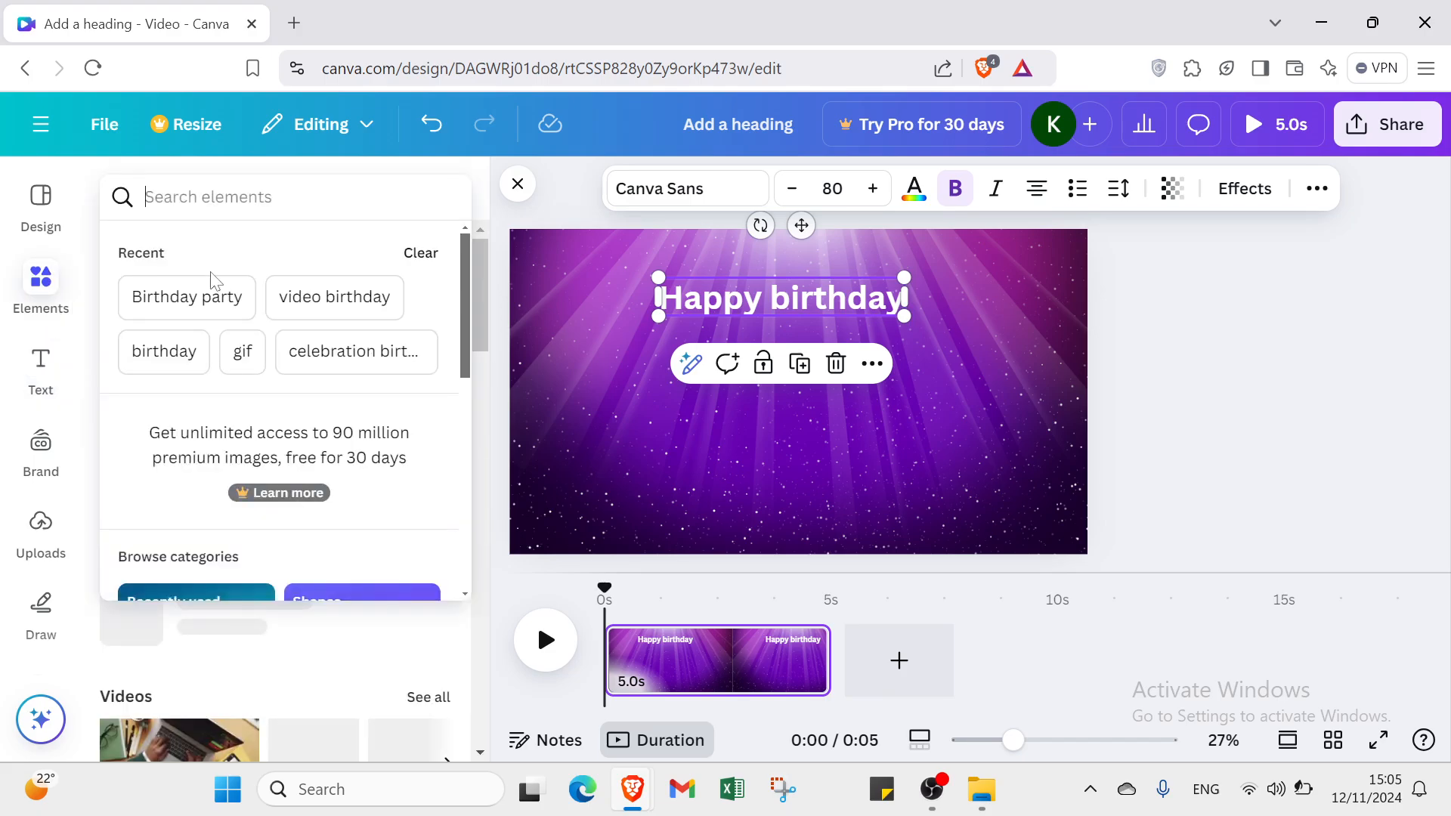
pyautogui.click(216, 293)
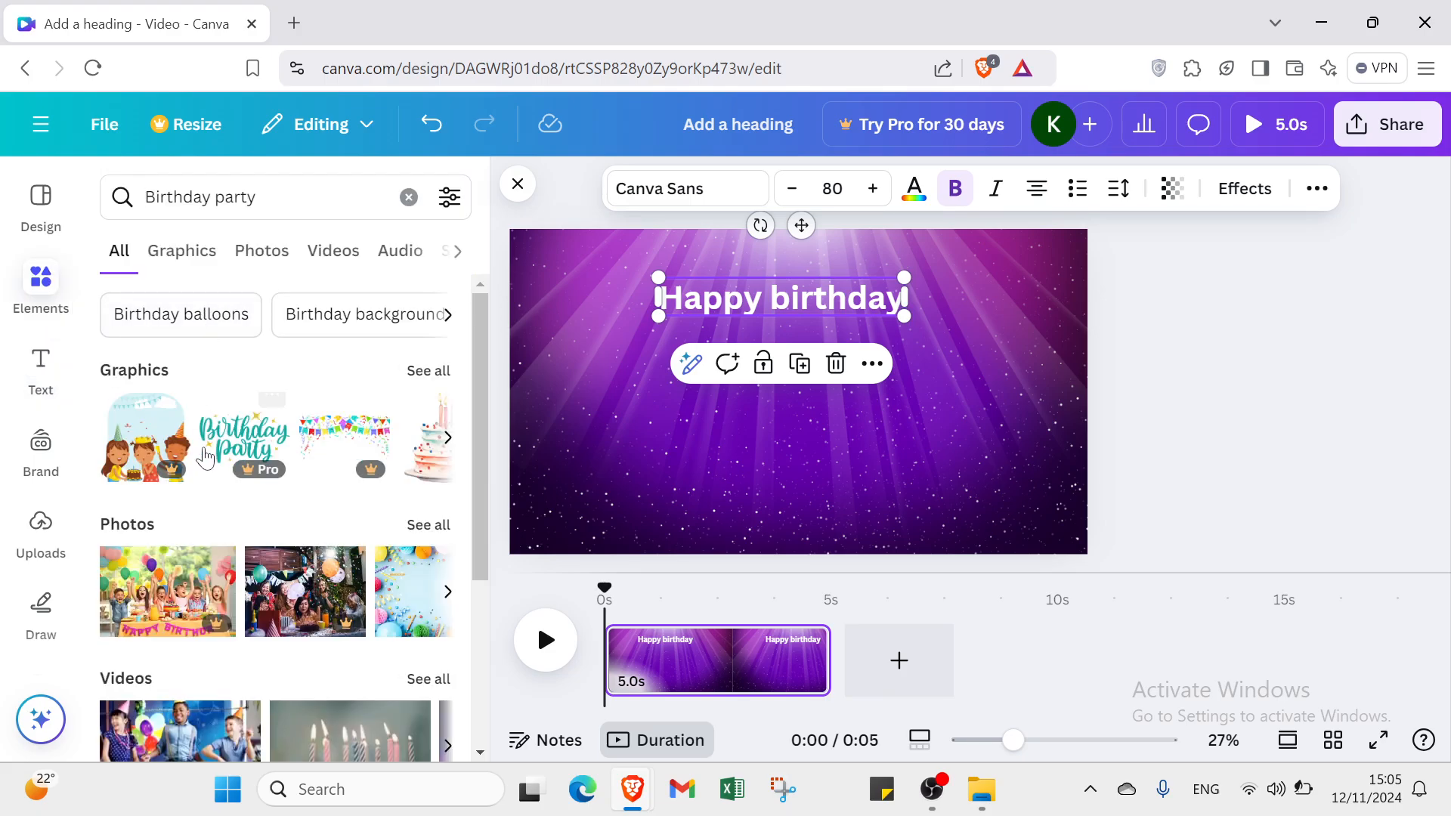
pyautogui.click(331, 250)
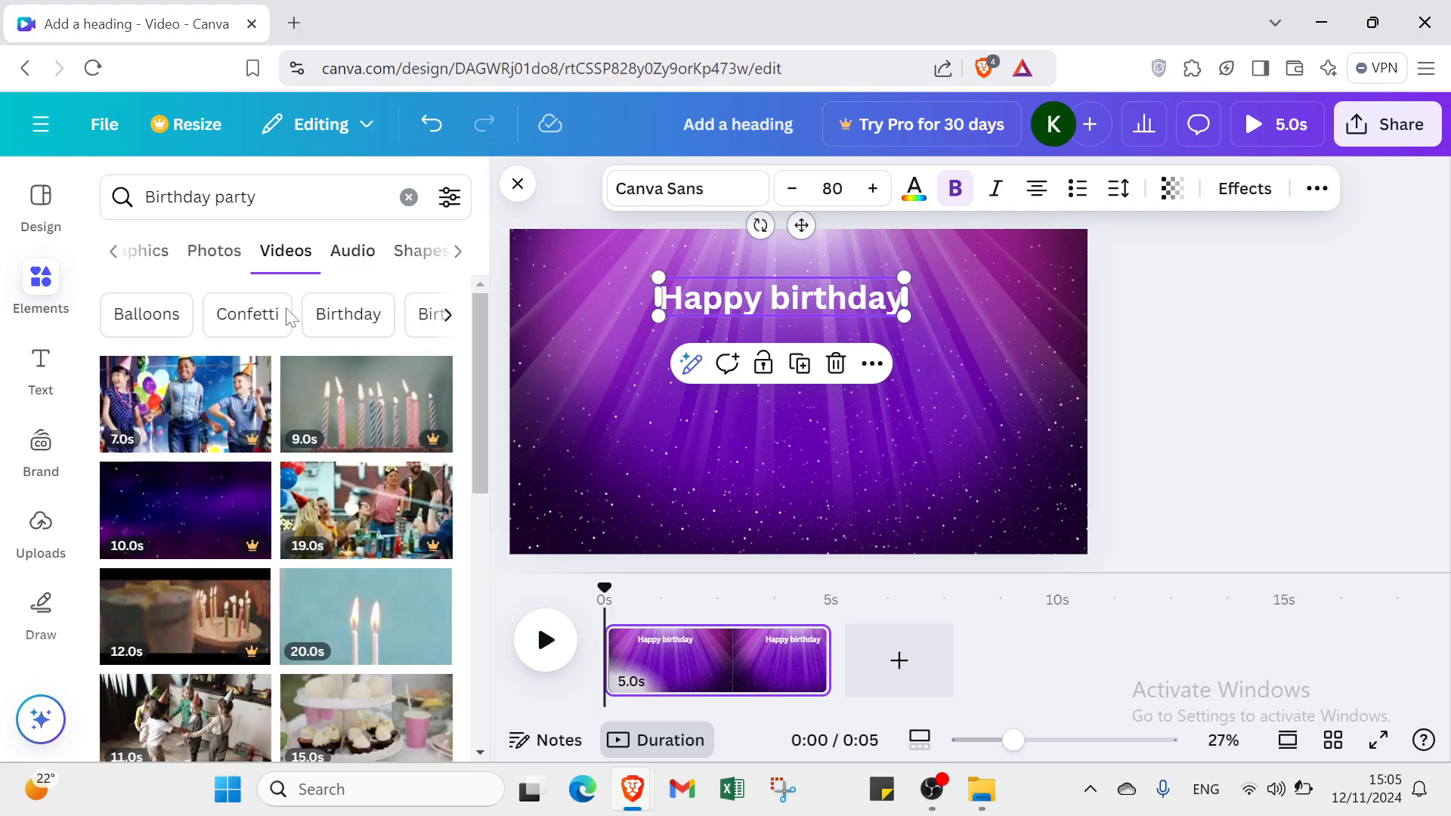
# - Add the 11-second clip of children dancing in party hats, shrink it and place it centred below the heading
pyautogui.scroll(-5, 223, 457)
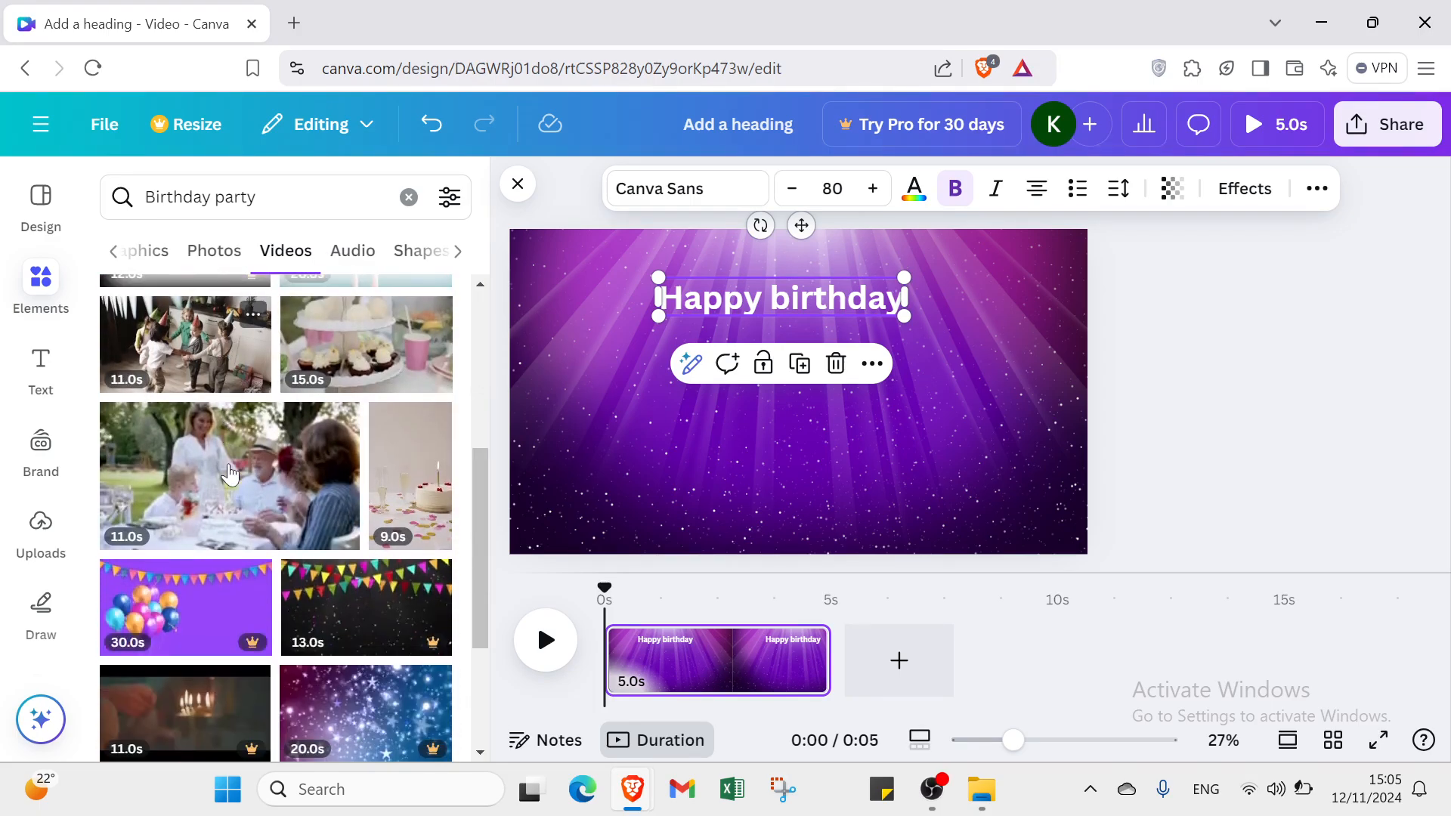
pyautogui.scroll(-1, 229, 474)
pyautogui.scroll(2, 219, 458)
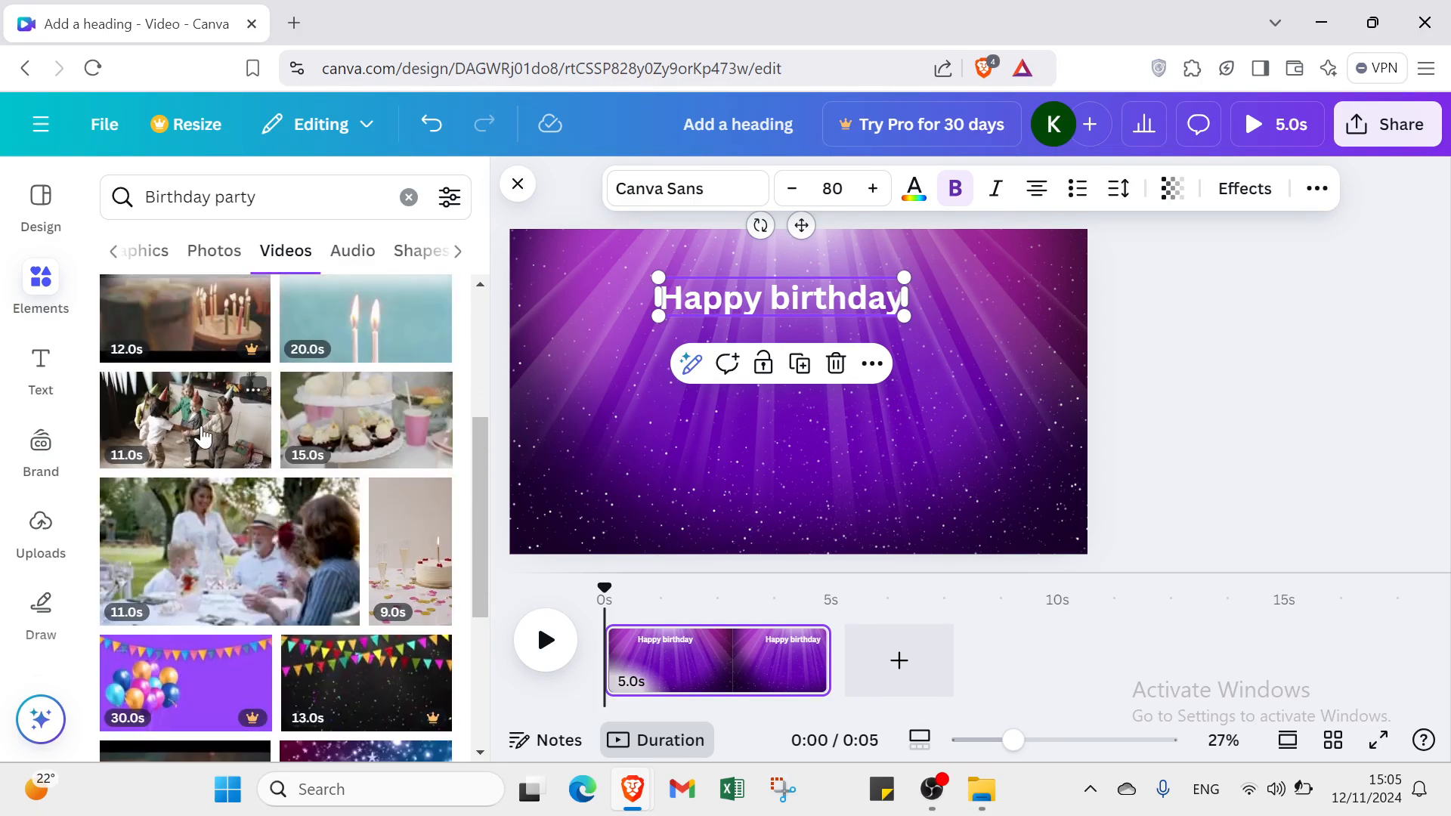
pyautogui.click(202, 437)
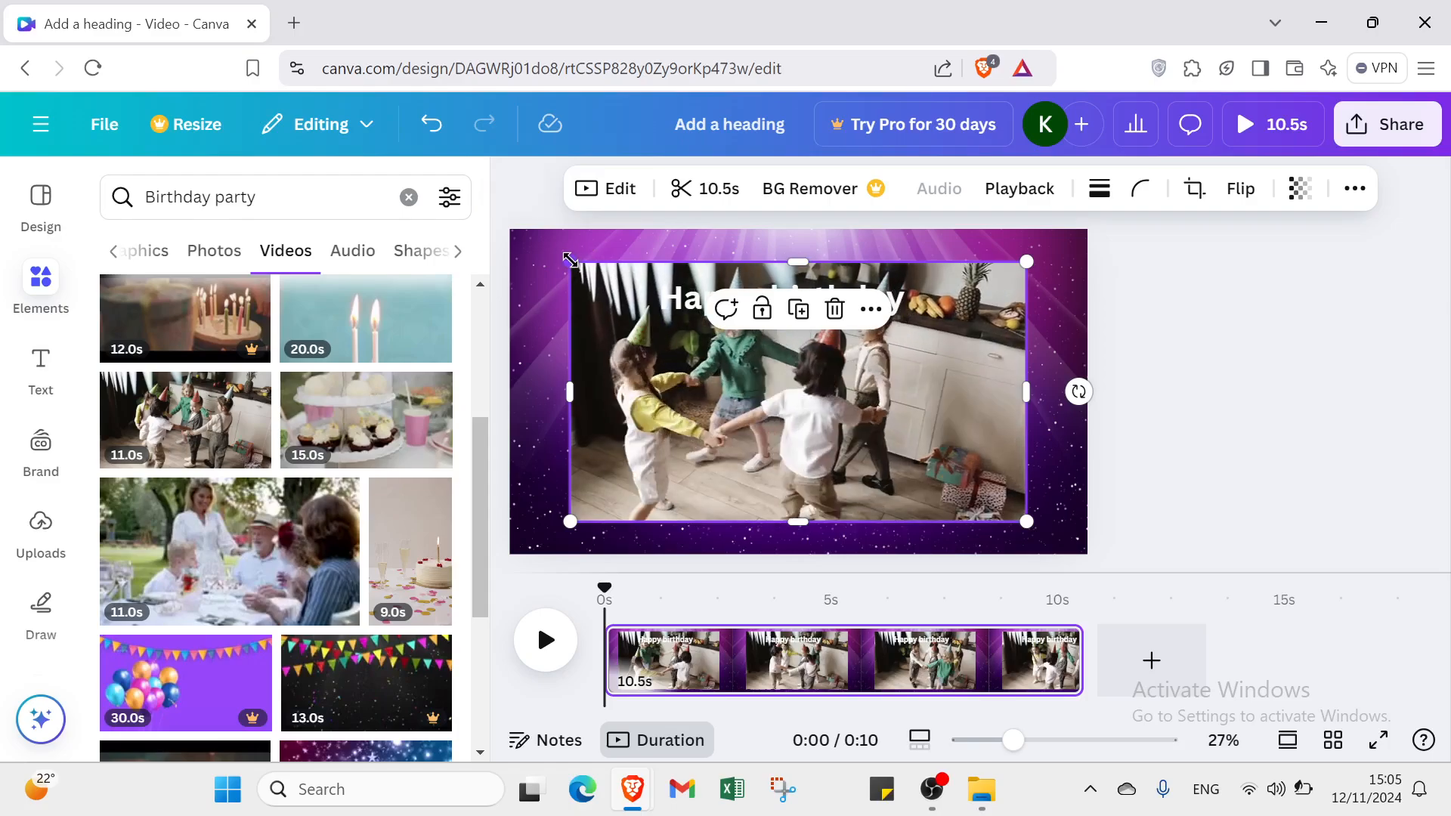
pyautogui.moveTo(570, 261); pyautogui.dragTo(754, 367)
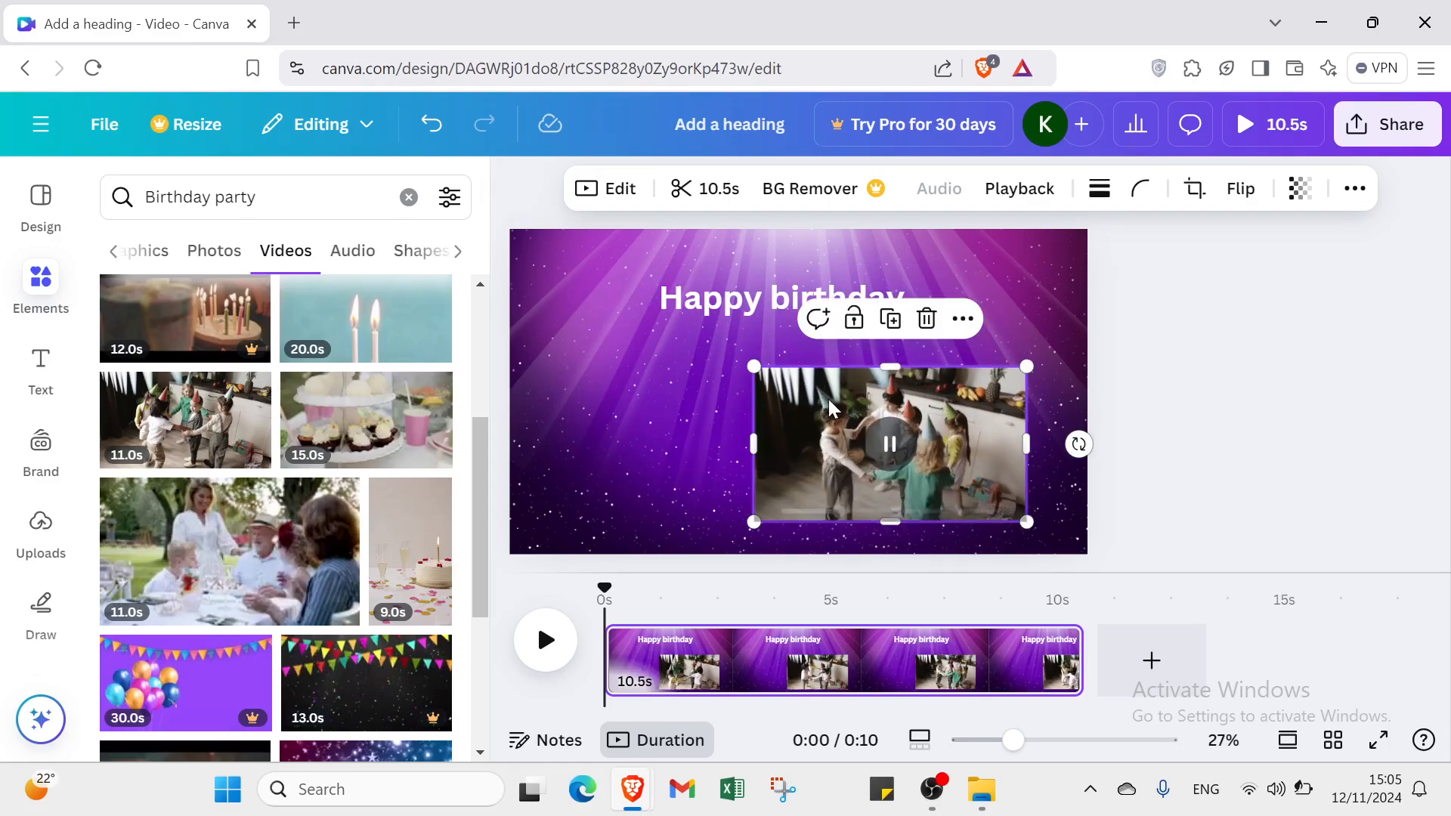
pyautogui.moveTo(829, 408); pyautogui.dragTo(723, 405)
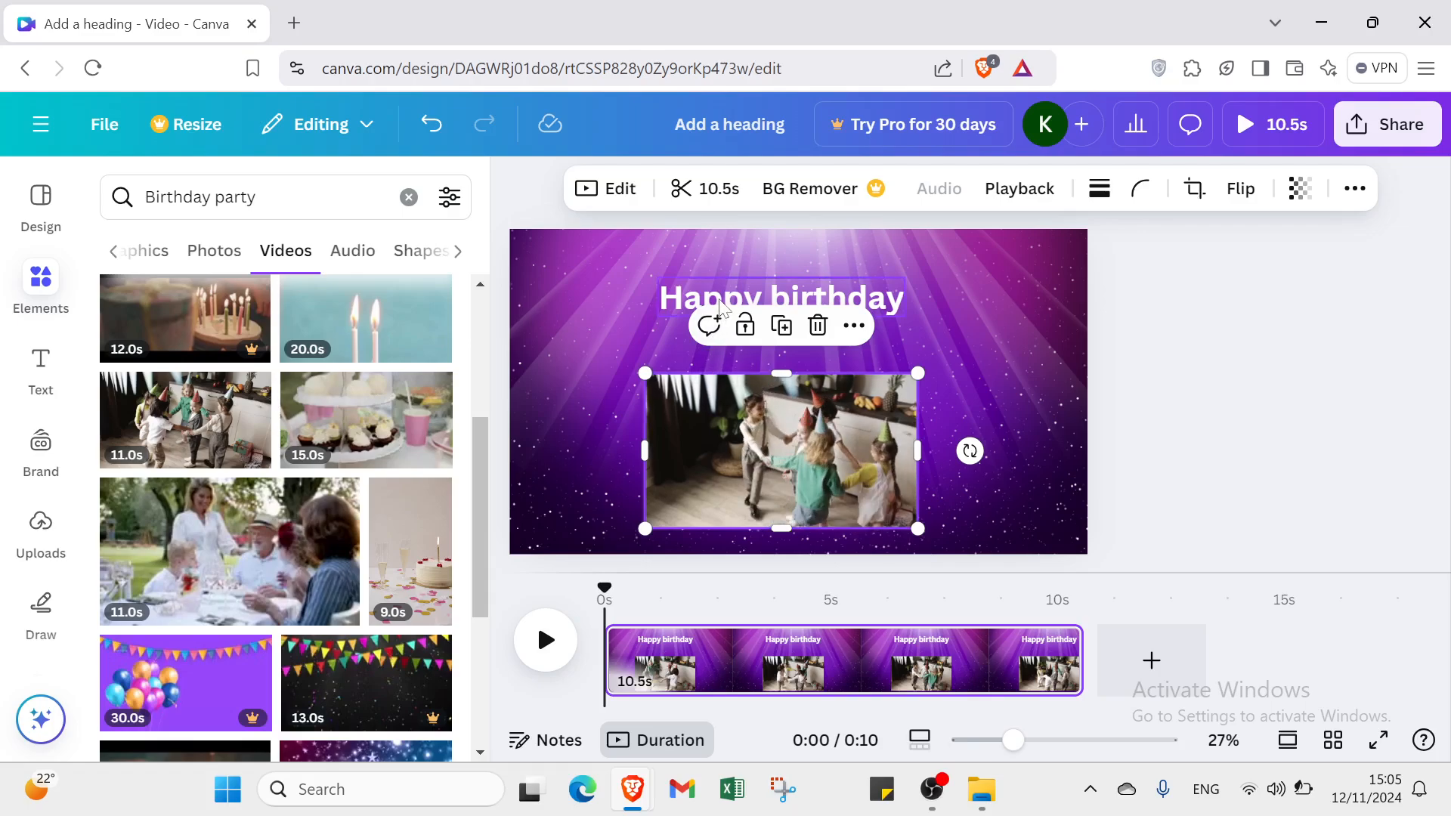
# - Increase the "Happy birthday" heading's font size to 100 and move it down to just above the video clip
pyautogui.click(722, 304)
pyautogui.click(870, 193)
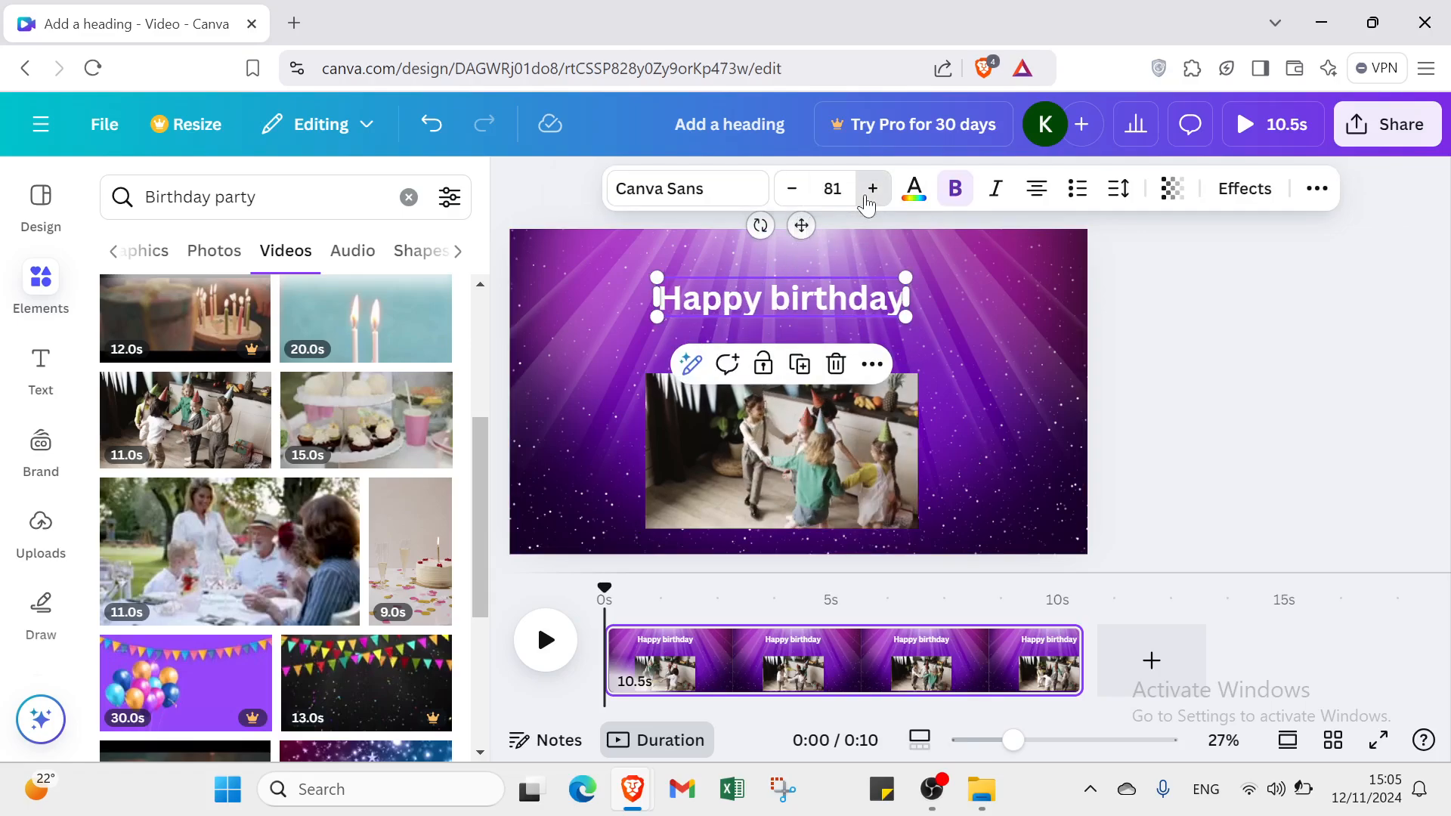
pyautogui.click(870, 192)
pyautogui.click(871, 193)
pyautogui.click(871, 193)
pyautogui.click(869, 195)
pyautogui.click(869, 195)
pyautogui.doubleClick(866, 198)
pyautogui.click(866, 198)
pyautogui.doubleClick(866, 198)
pyautogui.click(866, 198)
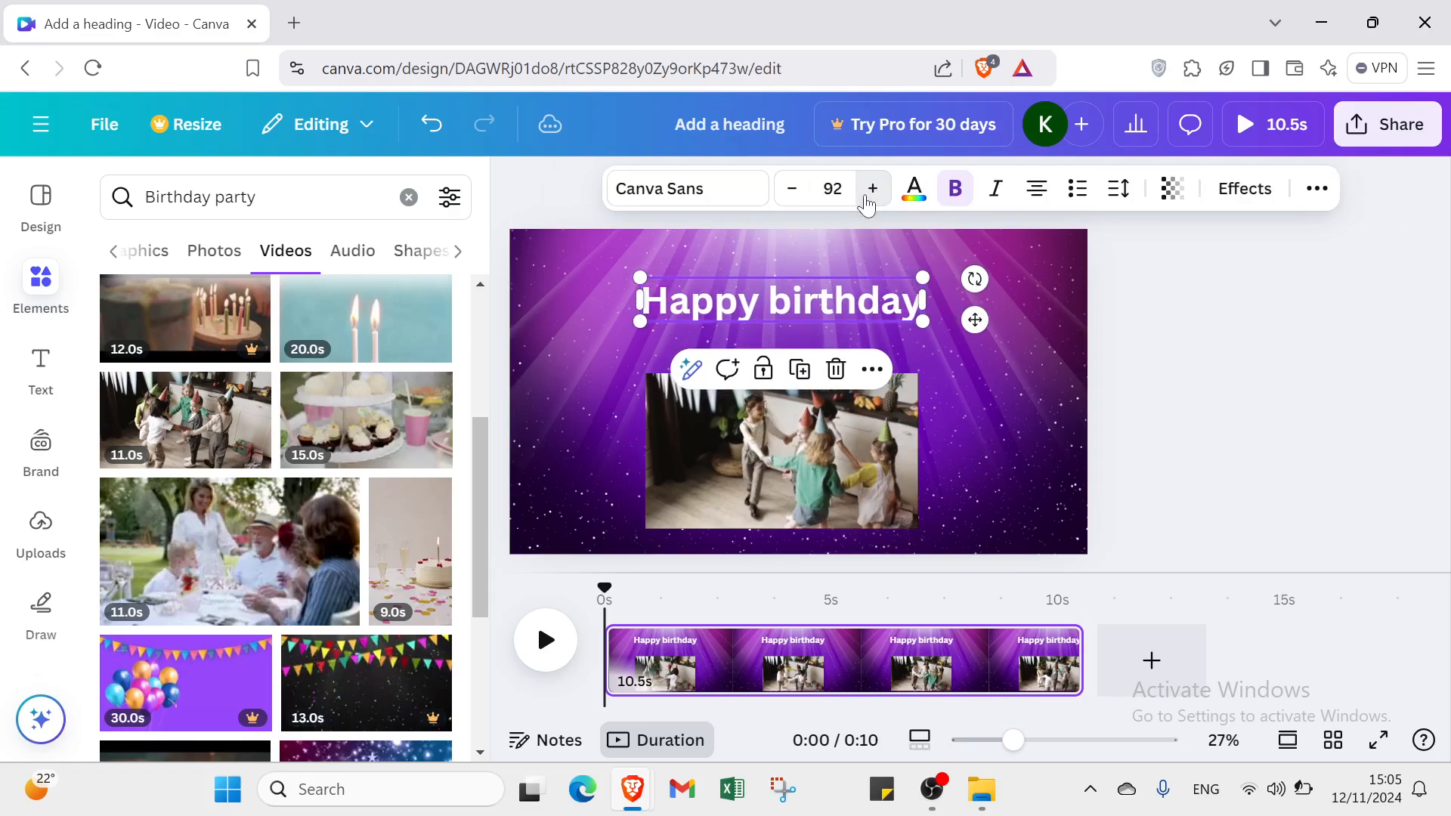
pyautogui.doubleClick(866, 198)
pyautogui.doubleClick(866, 198)
pyautogui.click(866, 198)
pyautogui.click(866, 198)
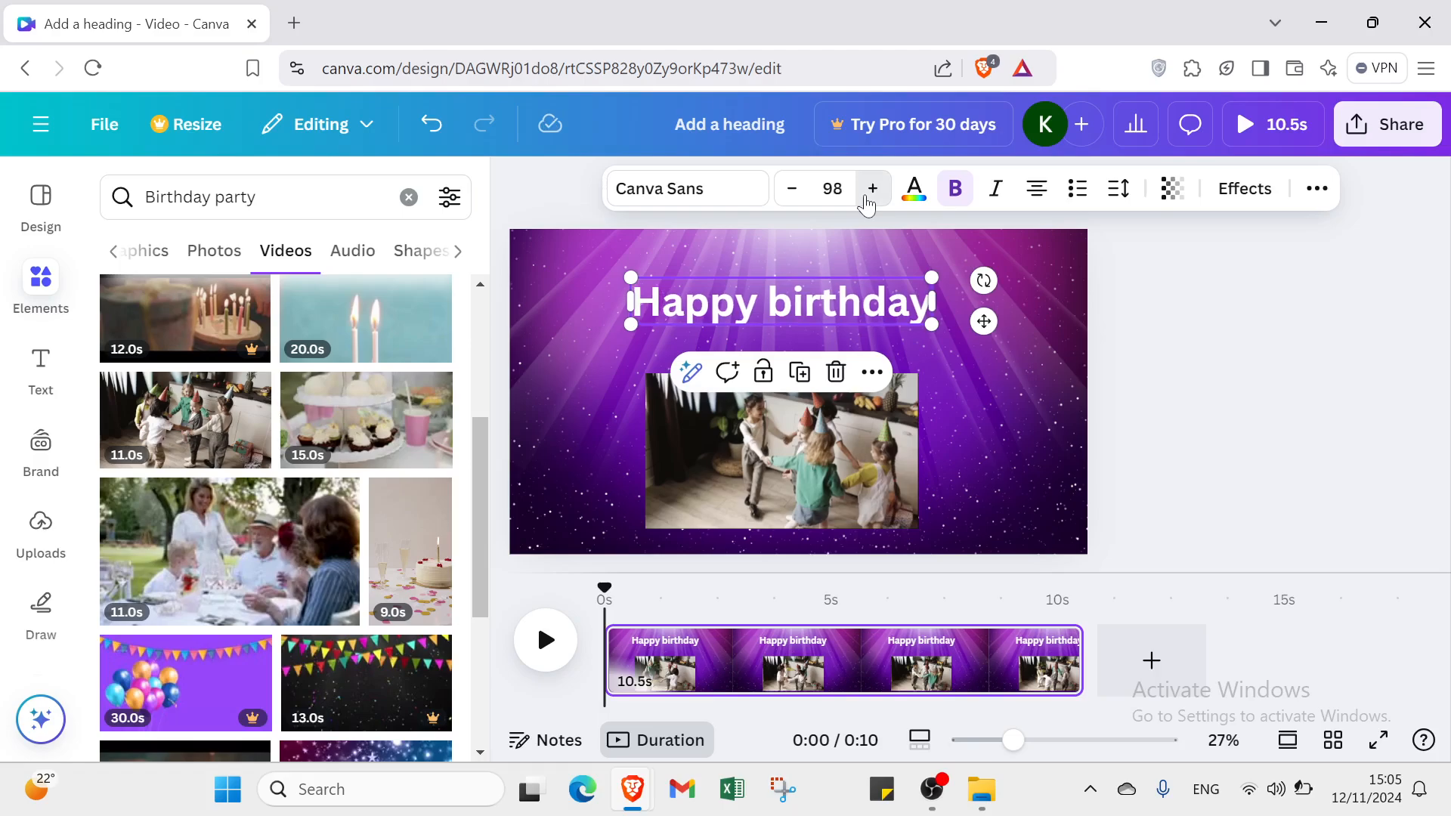
pyautogui.doubleClick(866, 198)
pyautogui.moveTo(796, 312); pyautogui.dragTo(787, 340)
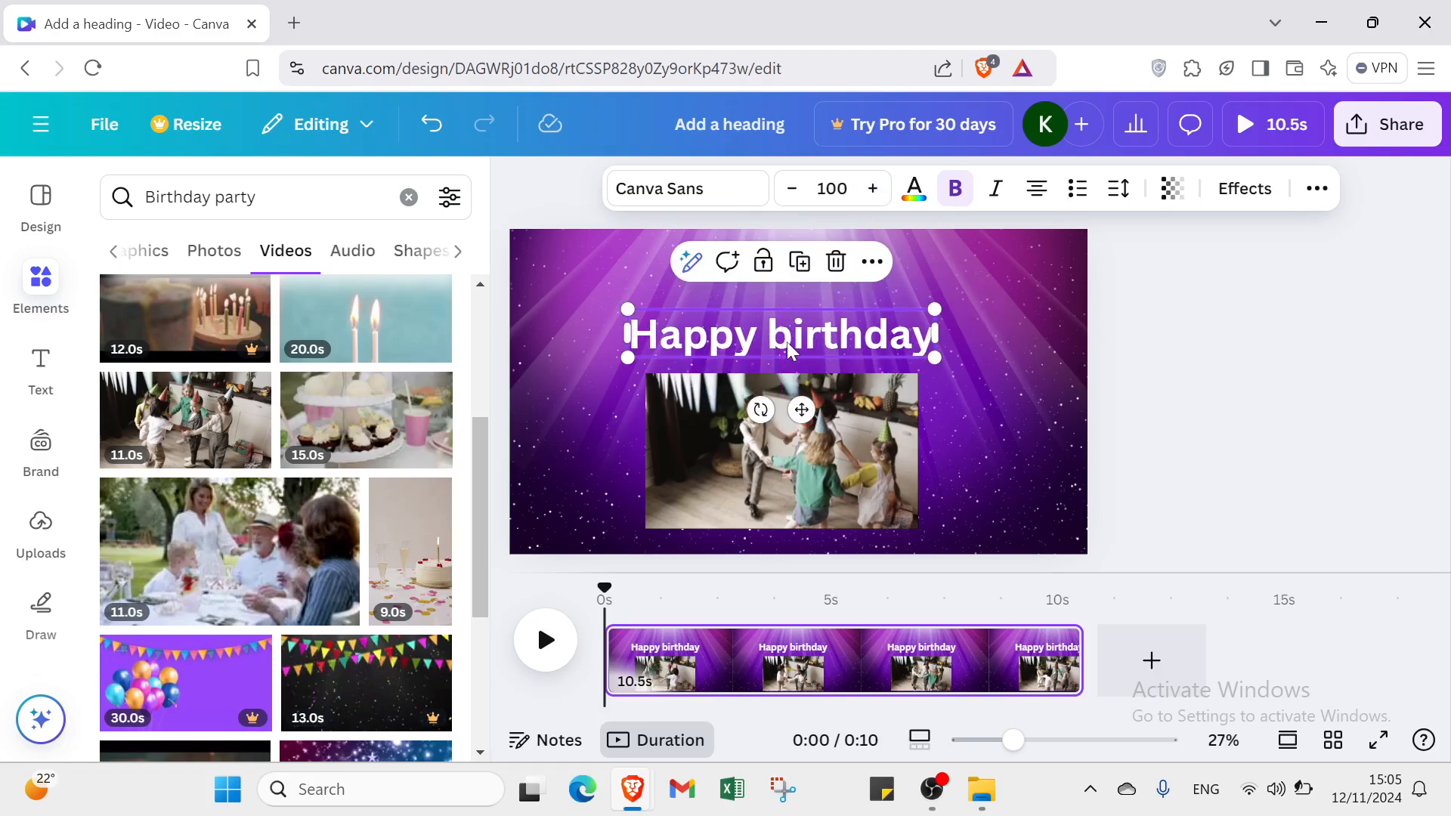
pyautogui.click(996, 375)
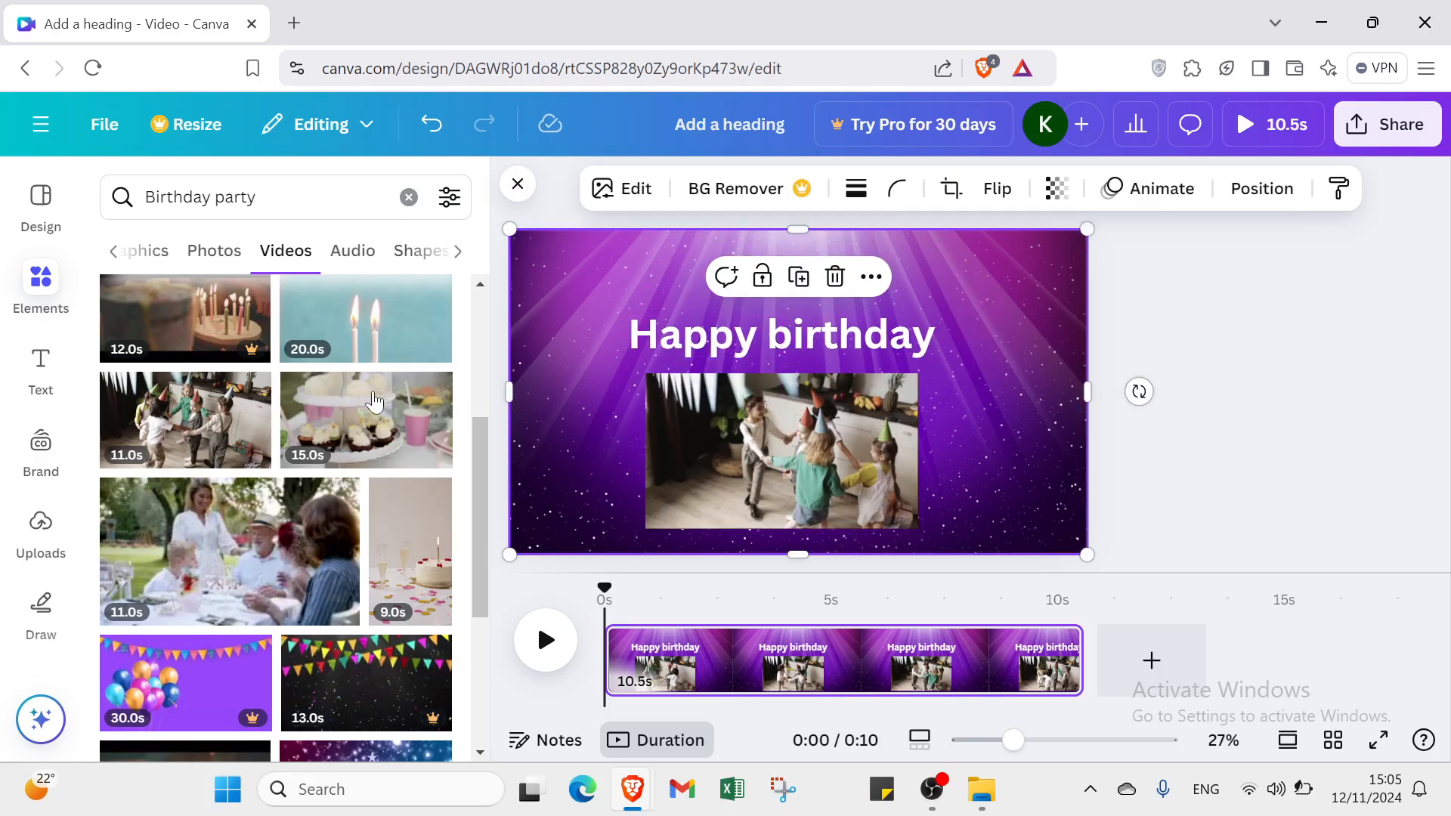
# - Add the colourful bunting graphic from the birthday party graphics and place it above the heading at the page's upper edge
pyautogui.click(152, 250)
pyautogui.scroll(-5, 299, 513)
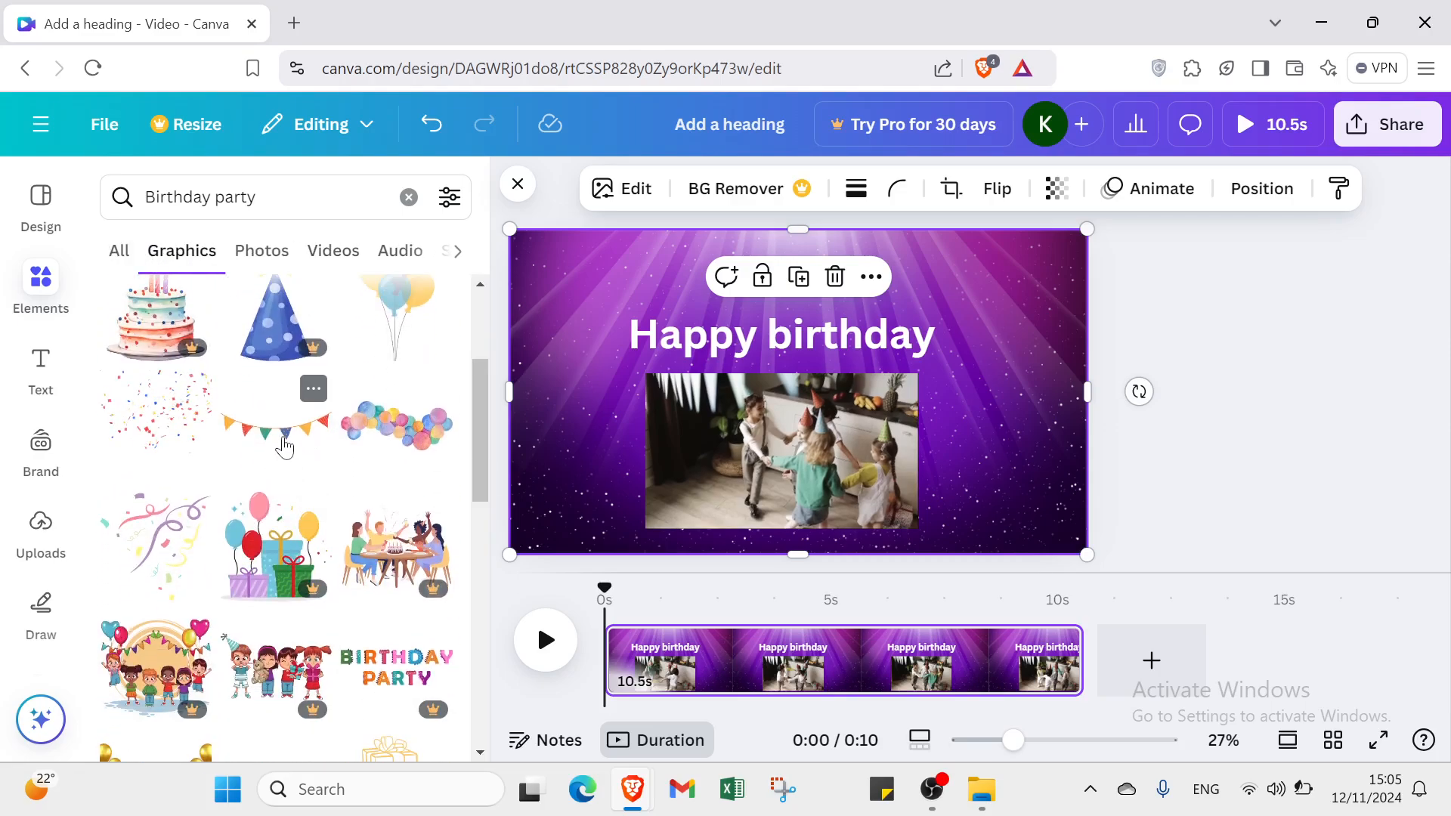
pyautogui.click(284, 447)
pyautogui.moveTo(753, 423); pyautogui.dragTo(721, 277)
pyautogui.click(925, 367)
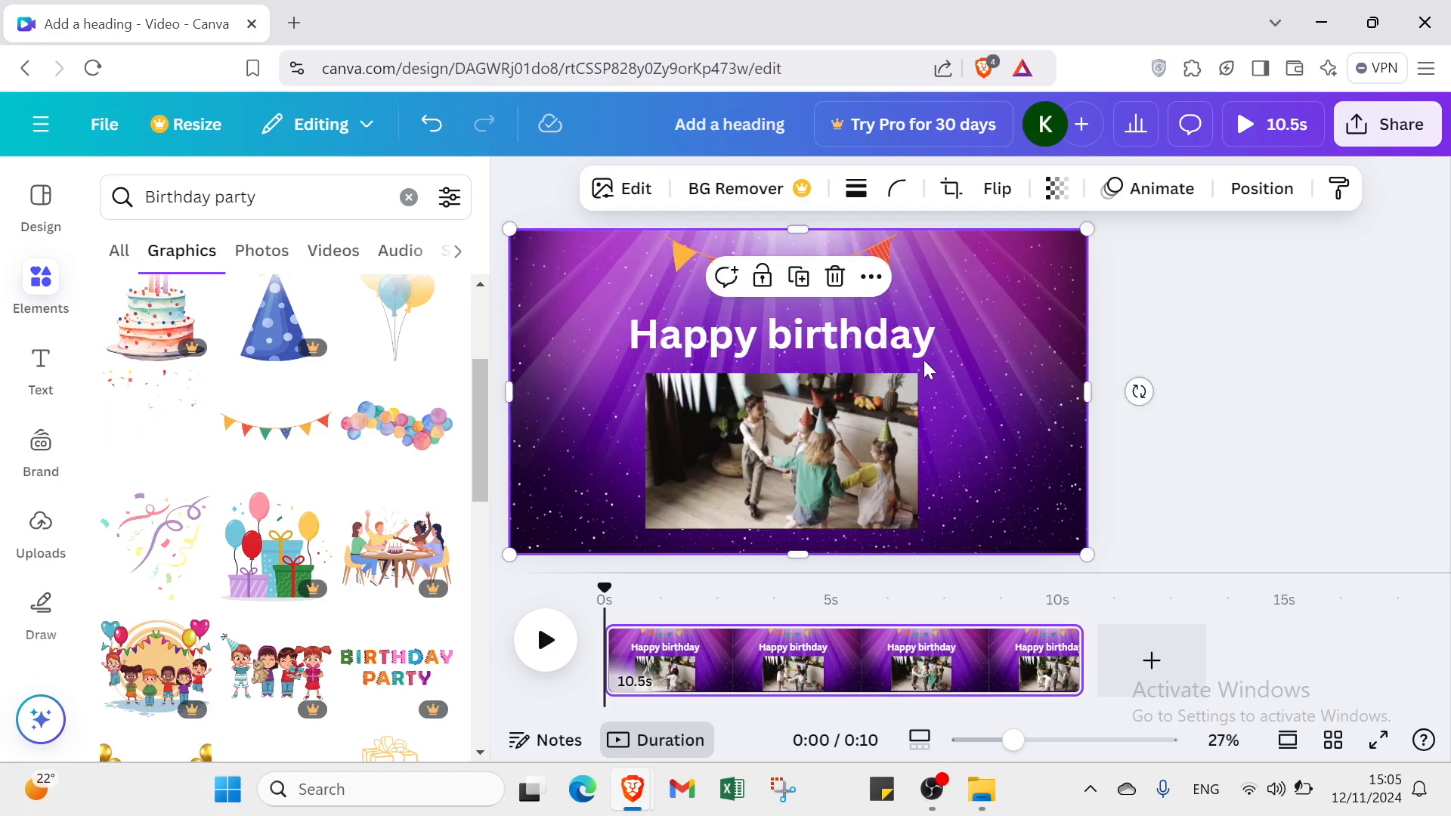
# - Add the graphic of yellow, pink and blue balloons and place it in the page's upper-right corner
pyautogui.click(399, 317)
pyautogui.moveTo(702, 258); pyautogui.dragTo(786, 374)
pyautogui.click(844, 423)
pyautogui.moveTo(844, 423); pyautogui.dragTo(1012, 285)
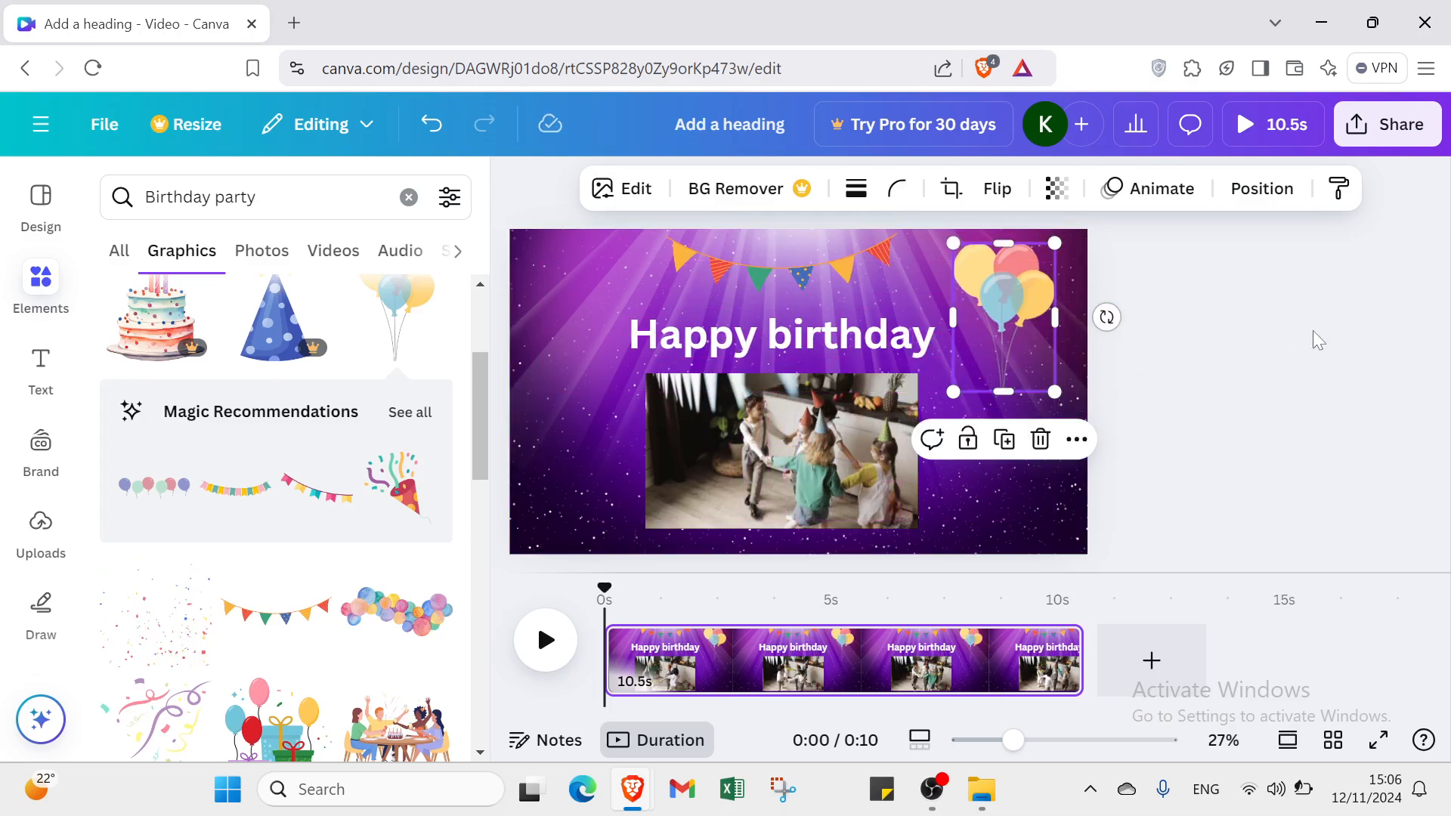
pyautogui.click(1312, 337)
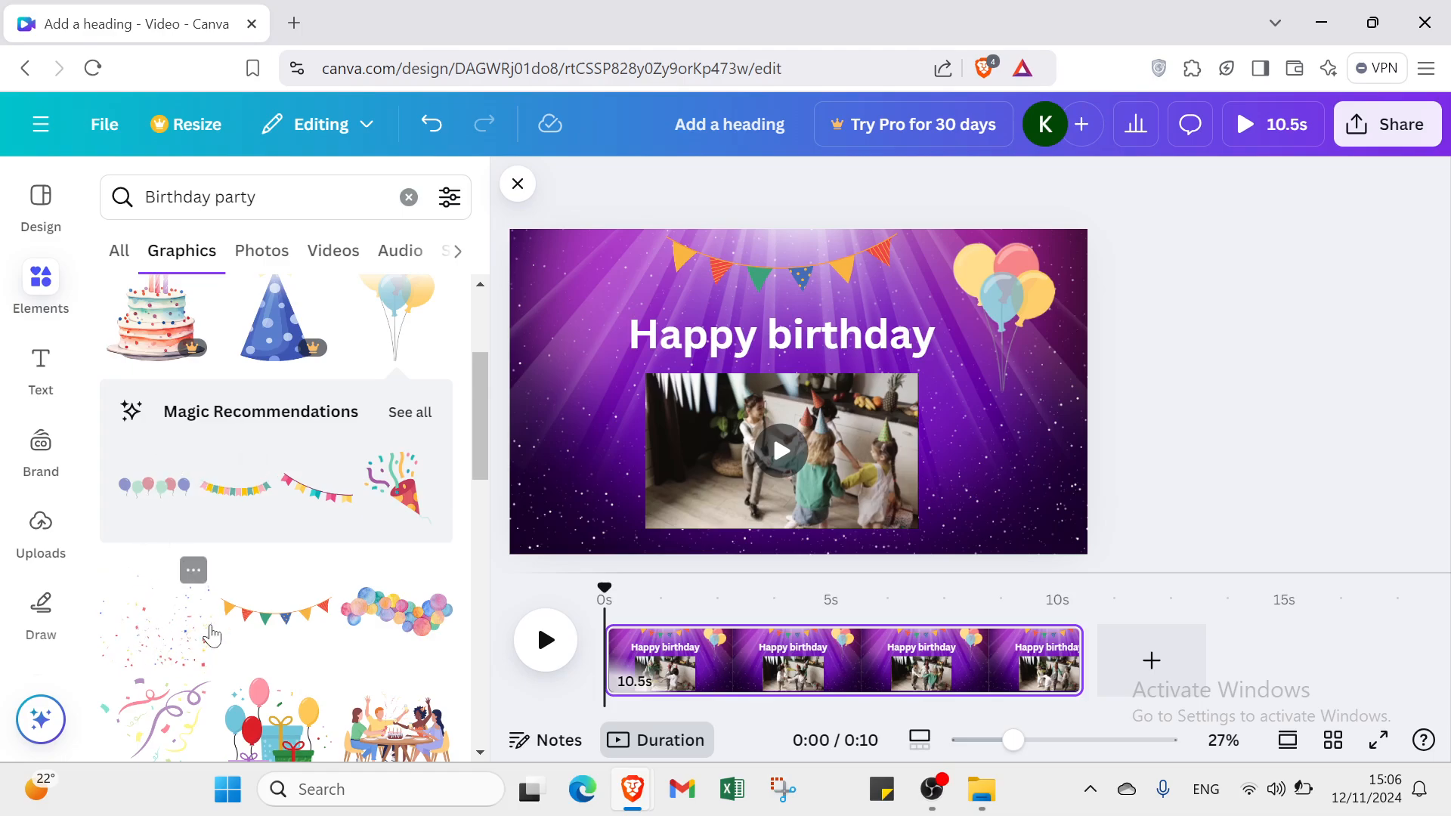
# - Add the light blue gift box graphic and place it in the page's upper-left corner
pyautogui.scroll(-3, 331, 641)
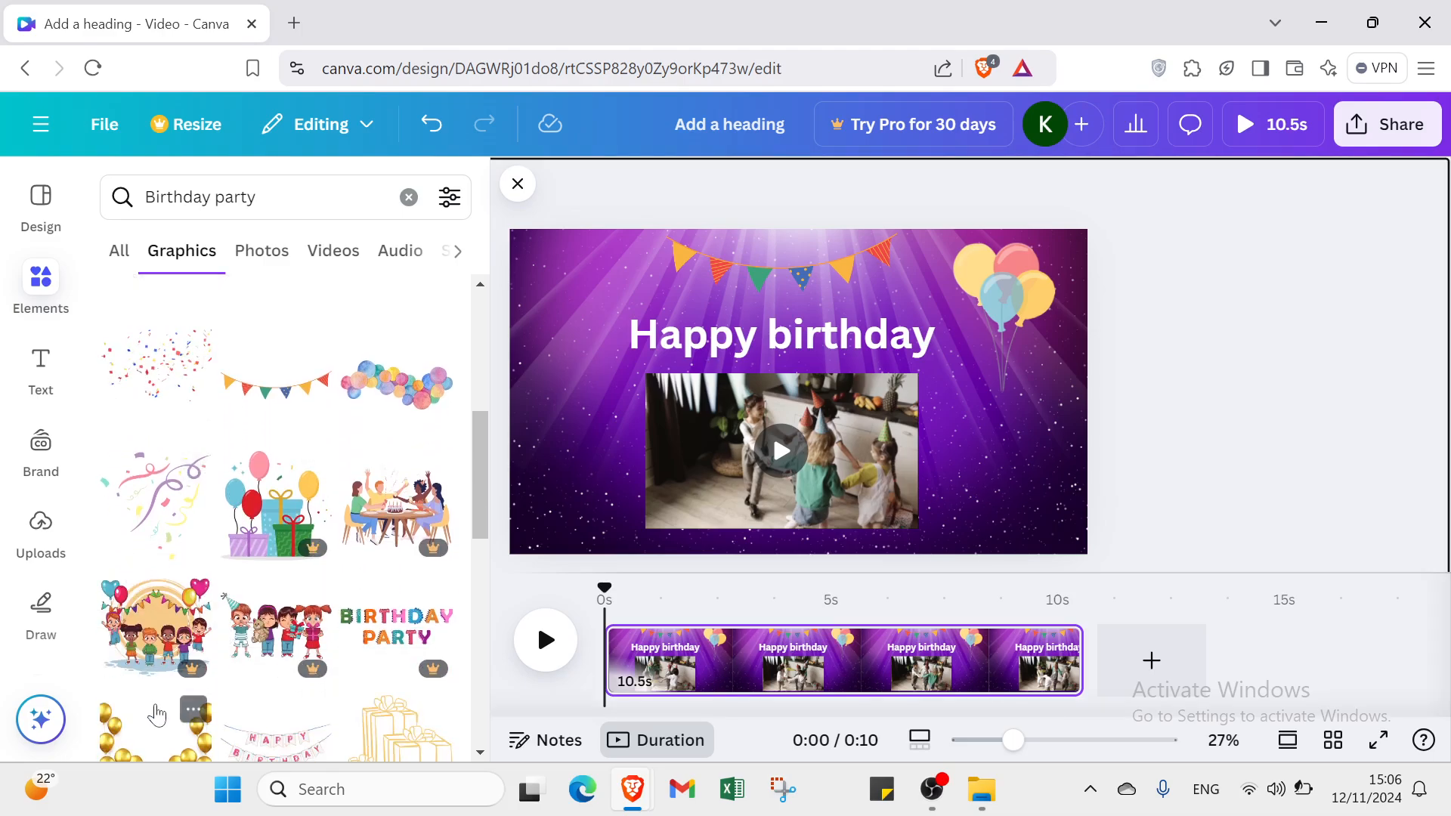
pyautogui.scroll(-4, 191, 491)
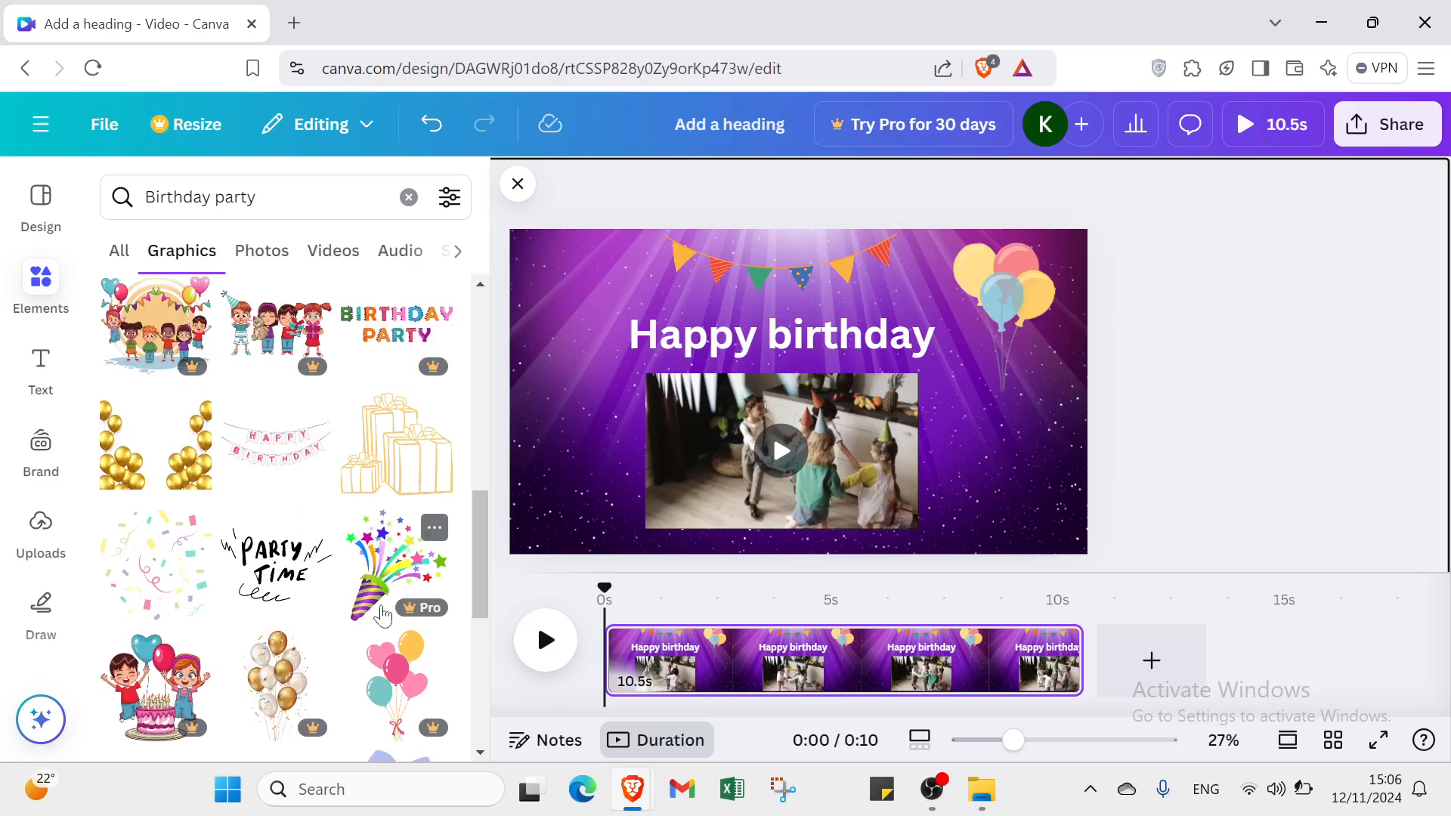
pyautogui.scroll(-3, 317, 643)
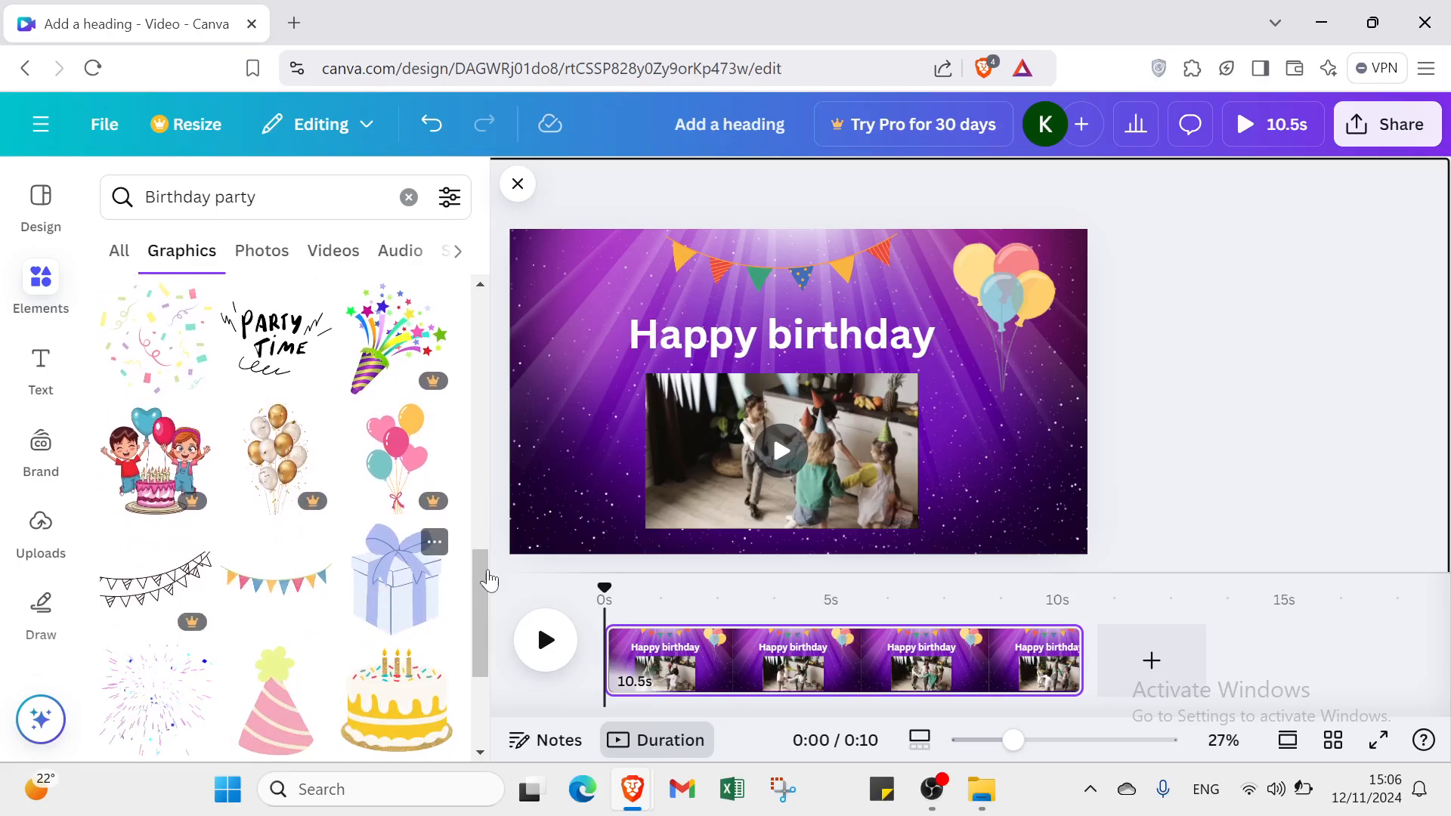
pyautogui.click(382, 605)
pyautogui.moveTo(749, 323); pyautogui.dragTo(563, 308)
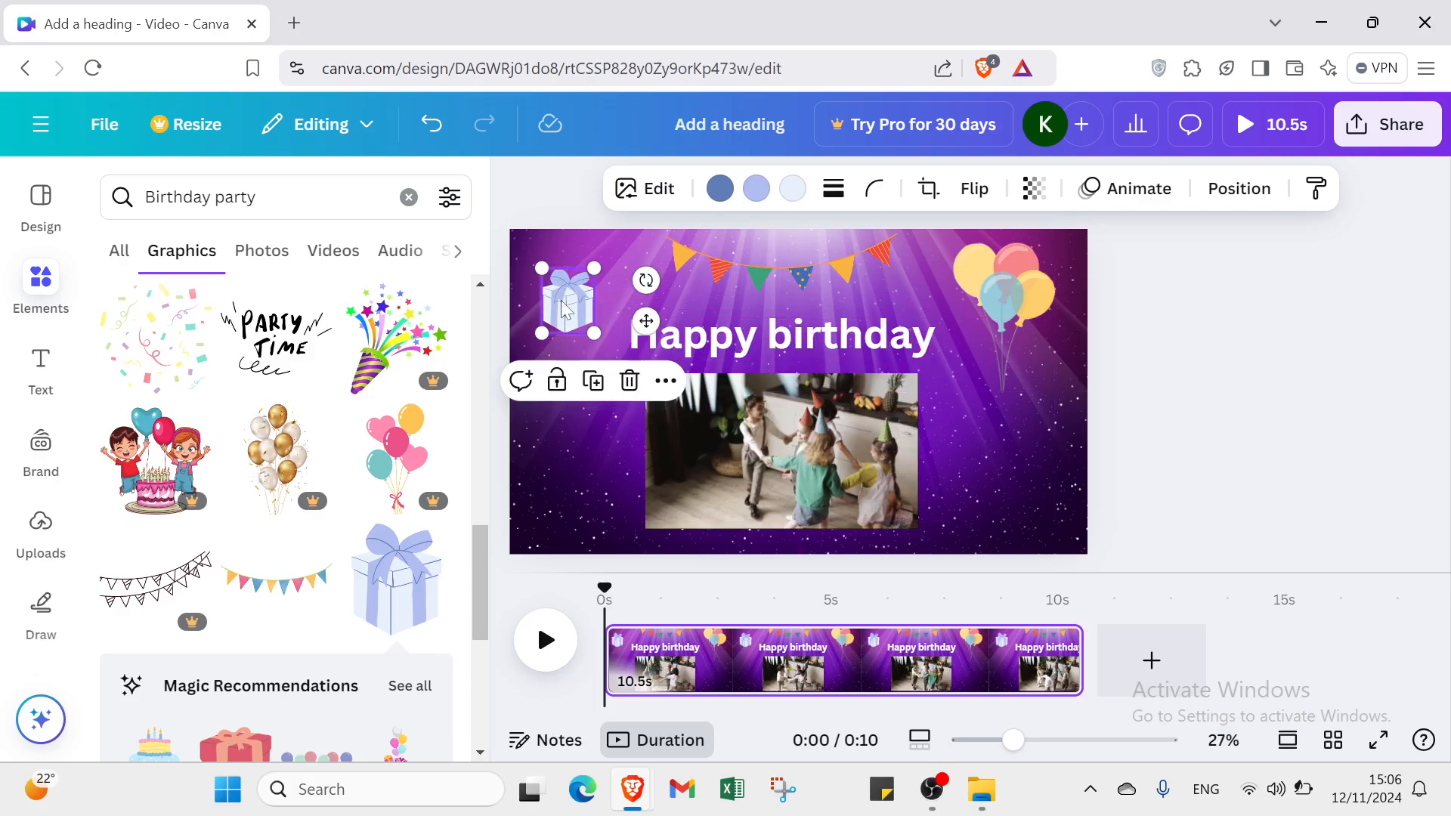
pyautogui.click(563, 308)
pyautogui.moveTo(563, 306); pyautogui.dragTo(549, 281)
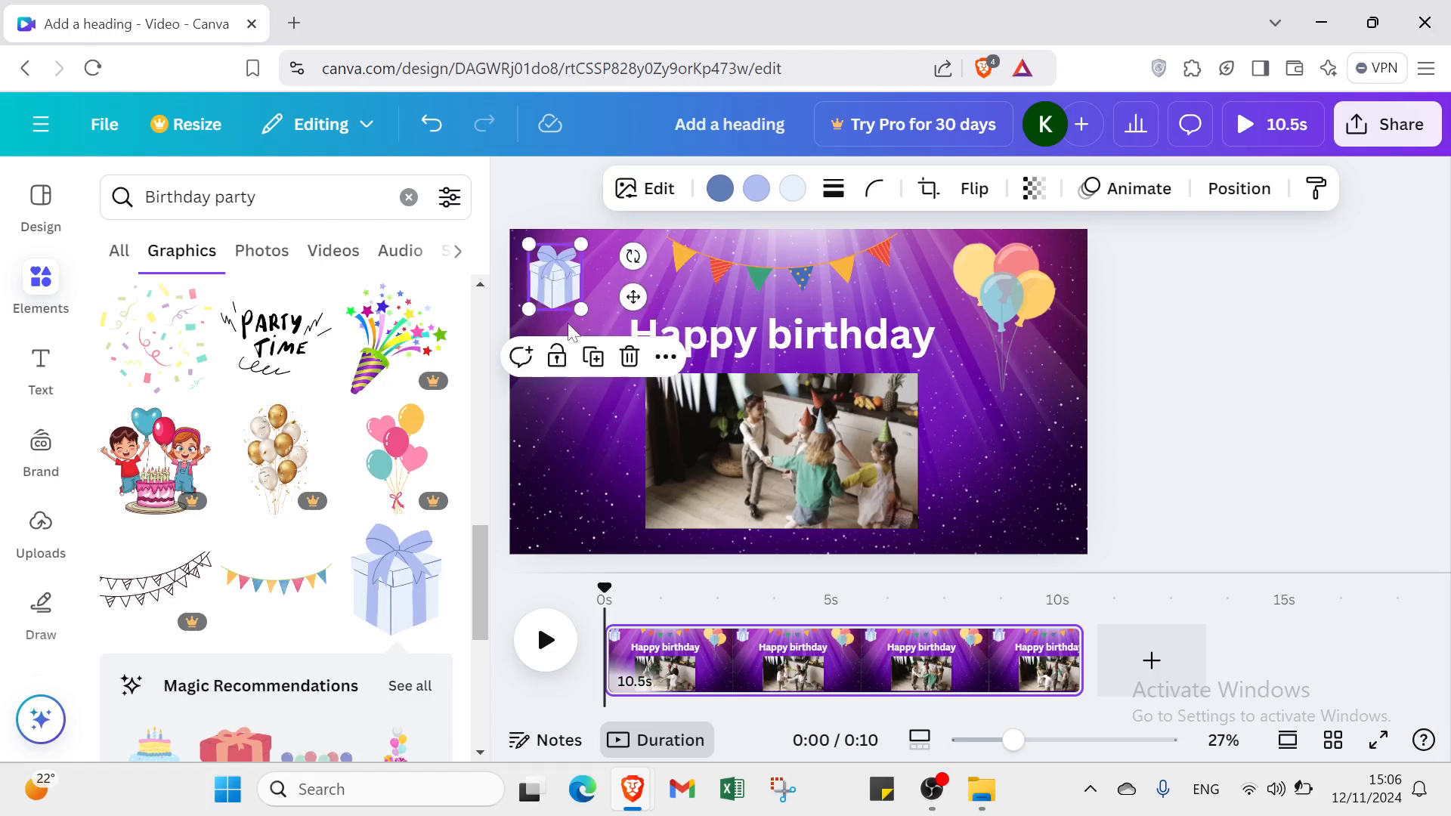
pyautogui.click(564, 448)
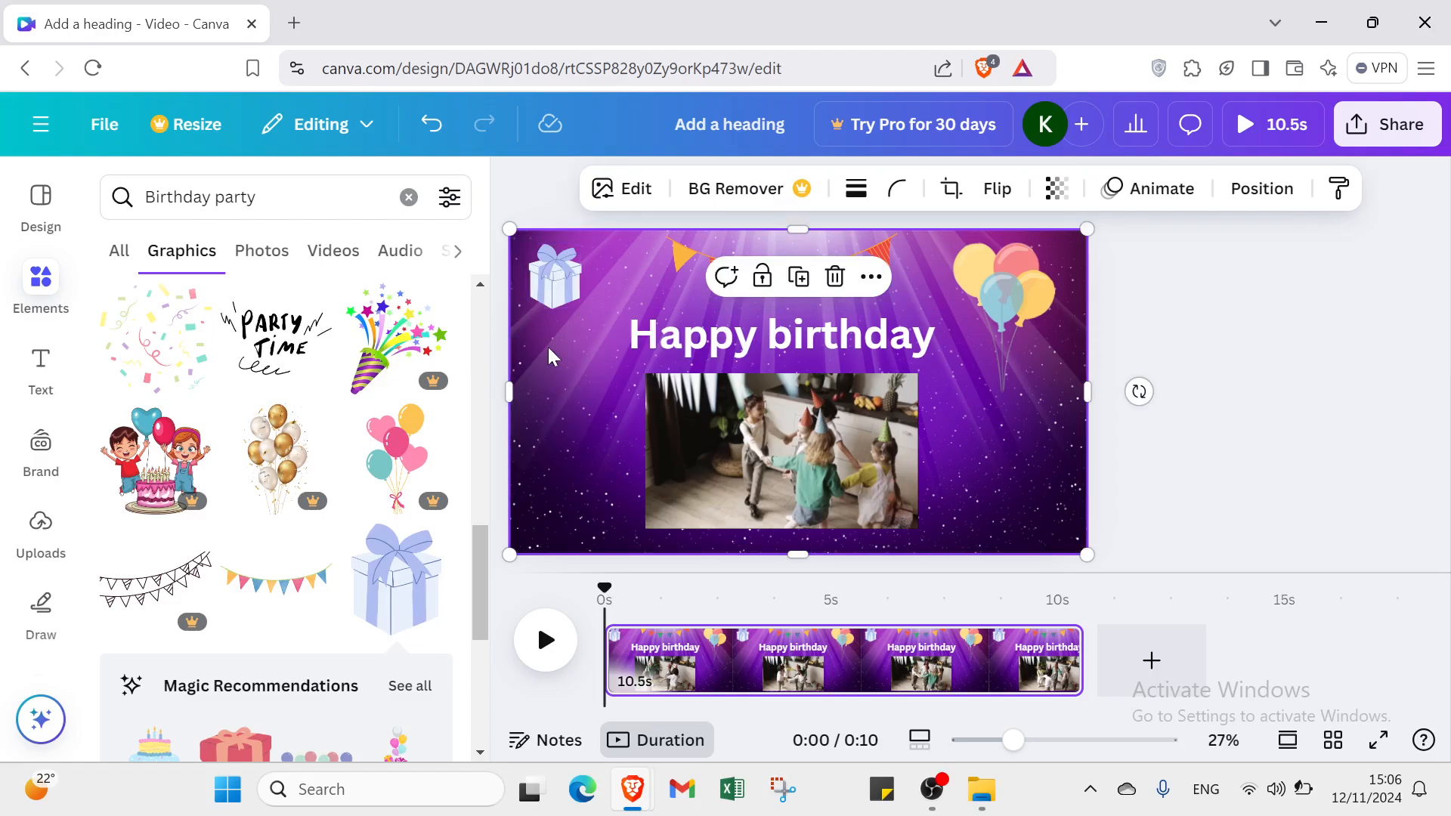
# - Enlarge the gift box graphic slightly, keeping it in the page's upper-left corner
pyautogui.click(563, 294)
pyautogui.moveTo(580, 309); pyautogui.dragTo(603, 333)
pyautogui.click(542, 434)
# - Add the yellow and white birthday cake graphic and shrink it into the page's lower-right corner
pyautogui.scroll(-5, 357, 519)
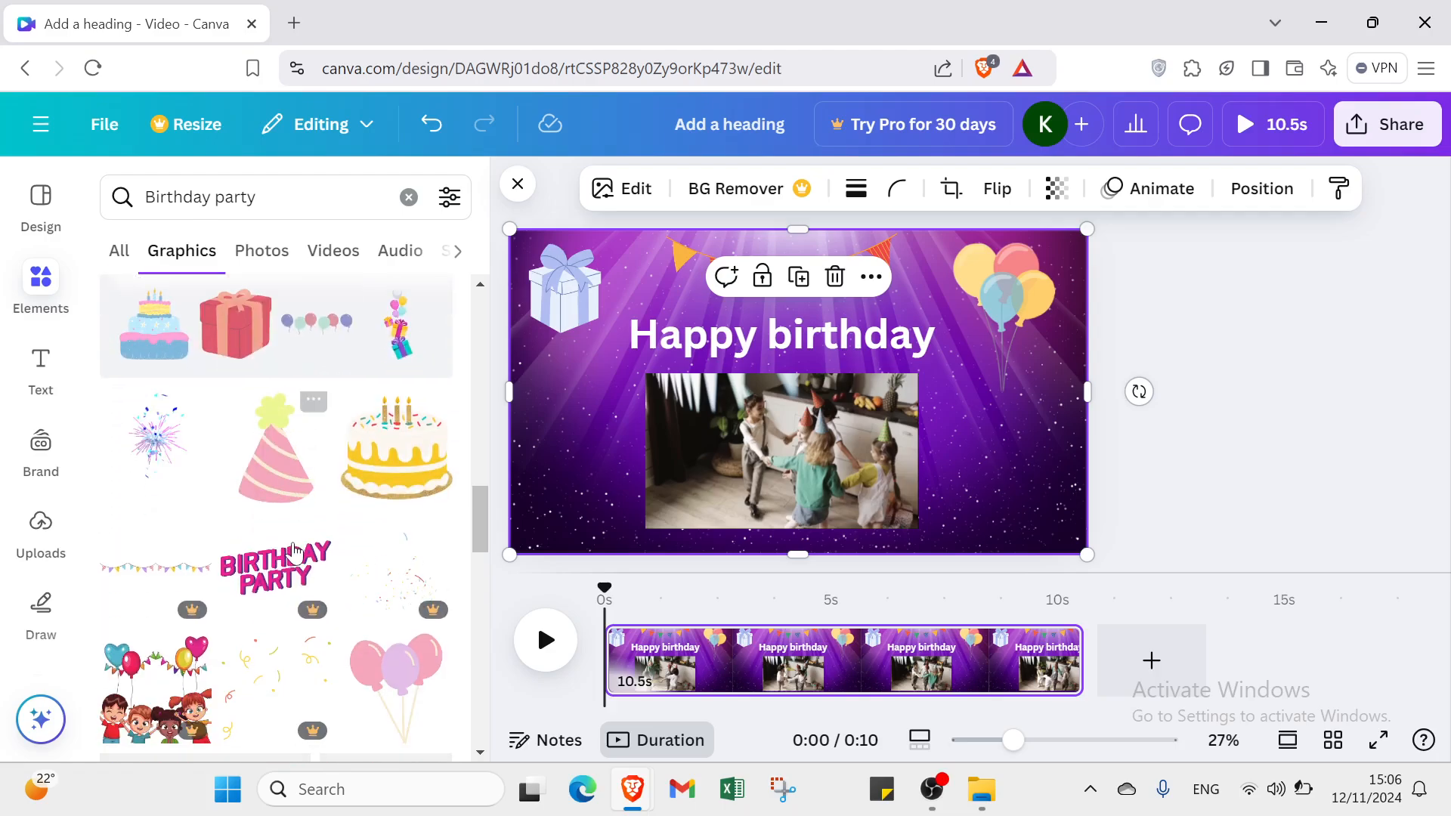
pyautogui.click(406, 457)
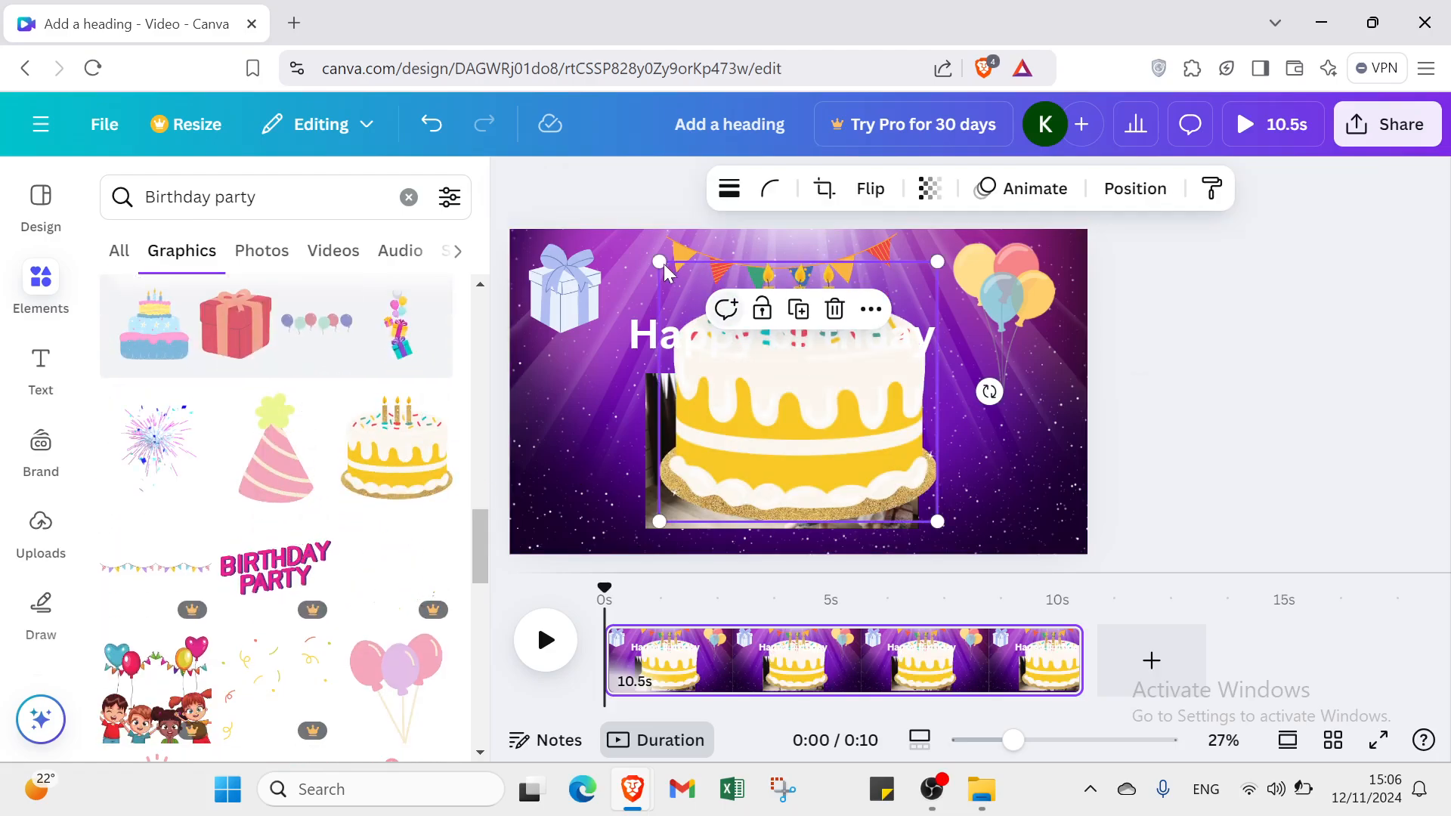
pyautogui.moveTo(650, 247); pyautogui.dragTo(1015, 473)
pyautogui.click(1244, 516)
# - Add the pink striped party hat graphic and place it in the page's lower-left corner
pyautogui.scroll(-2, 368, 542)
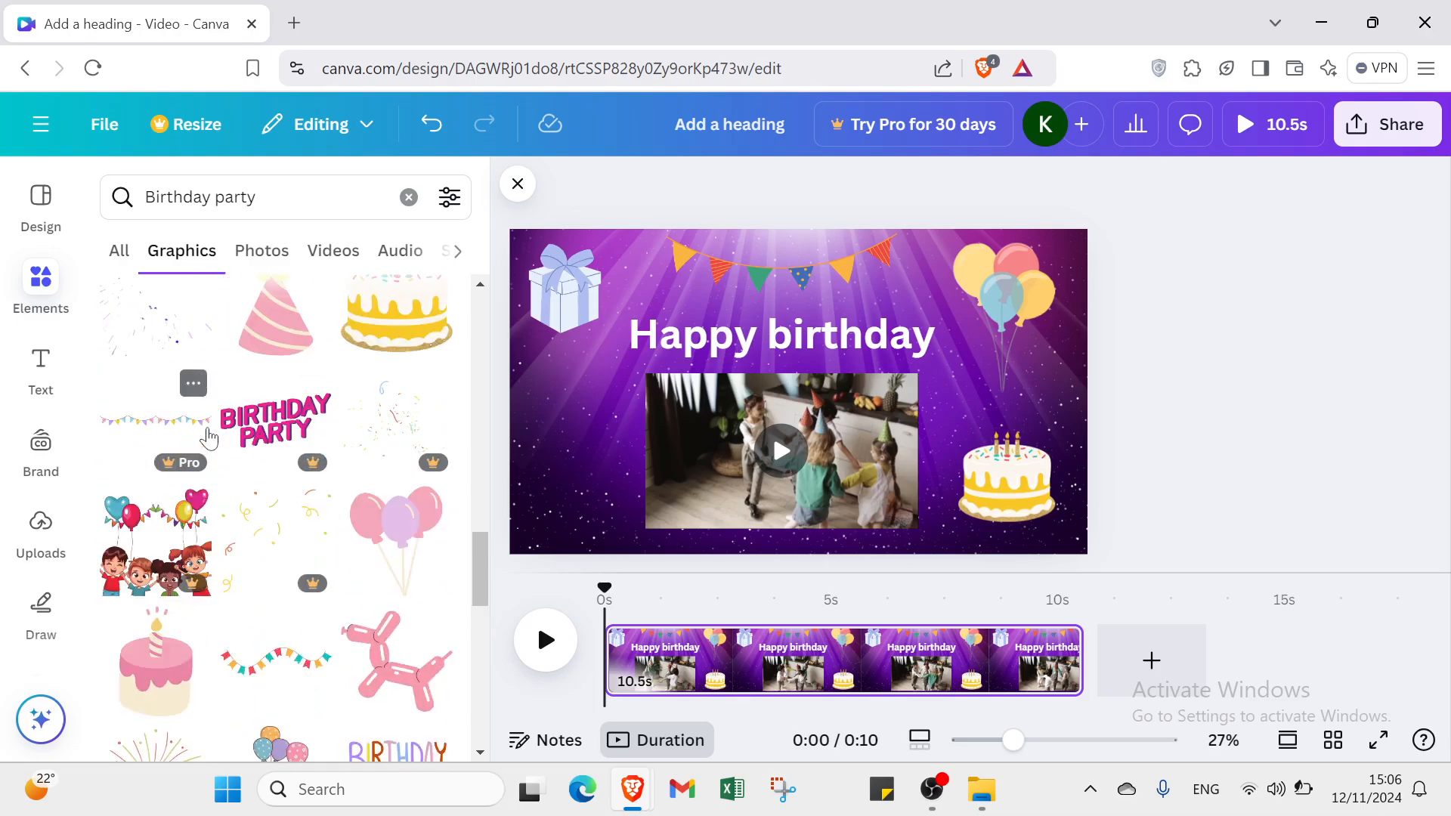
pyautogui.scroll(2, 257, 470)
pyautogui.click(257, 470)
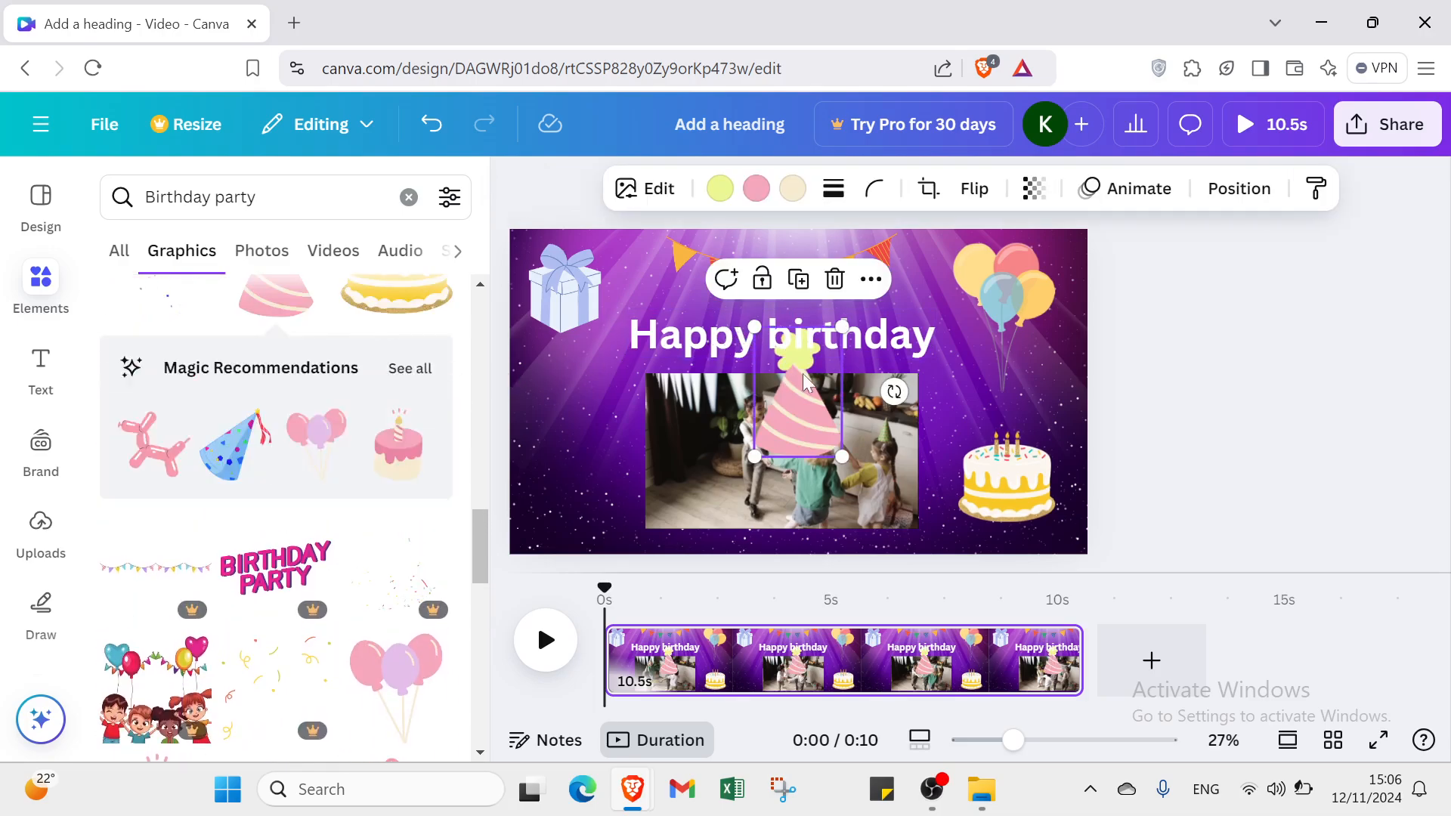
pyautogui.moveTo(767, 389); pyautogui.dragTo(542, 464)
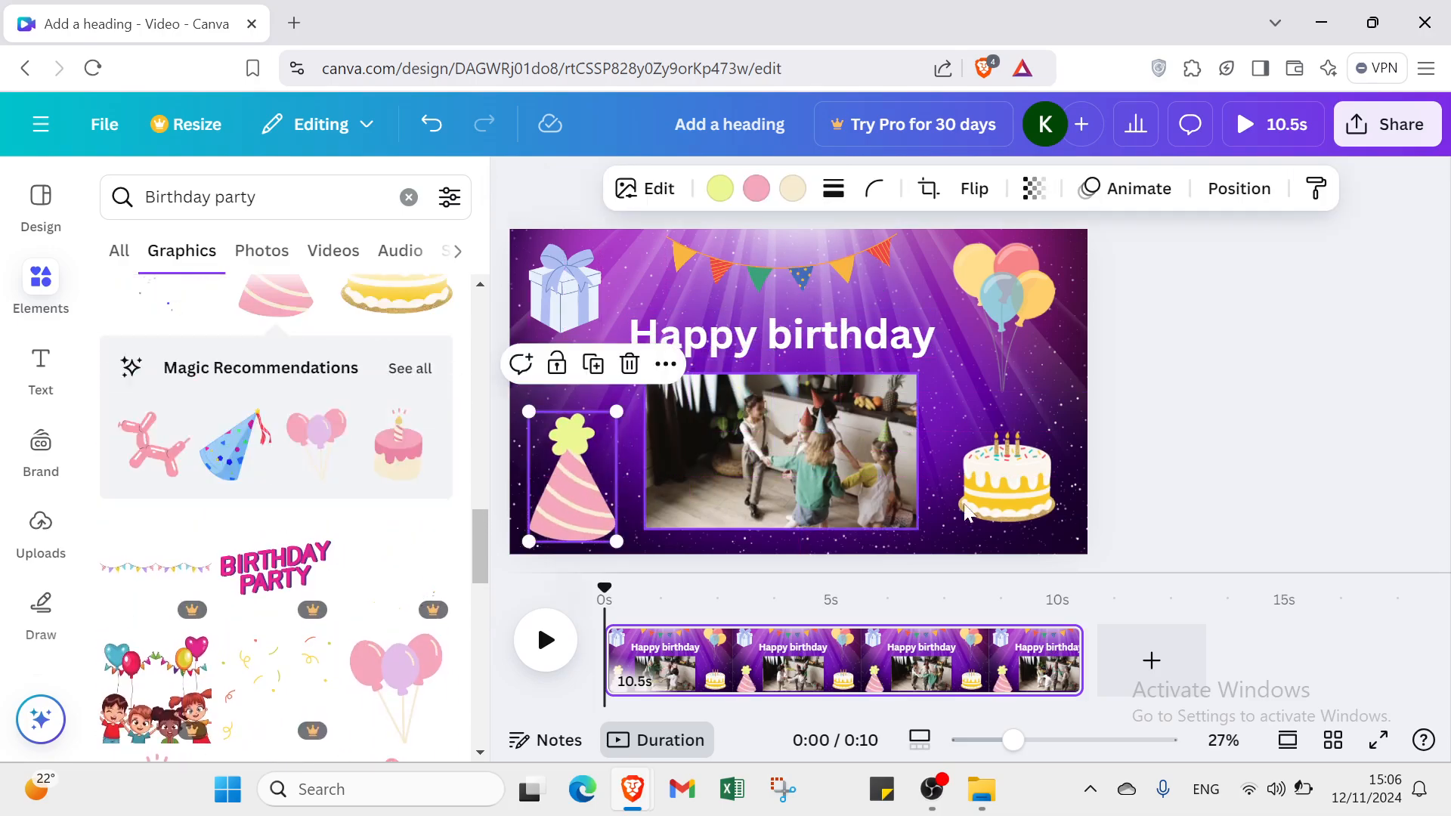
pyautogui.click(1096, 436)
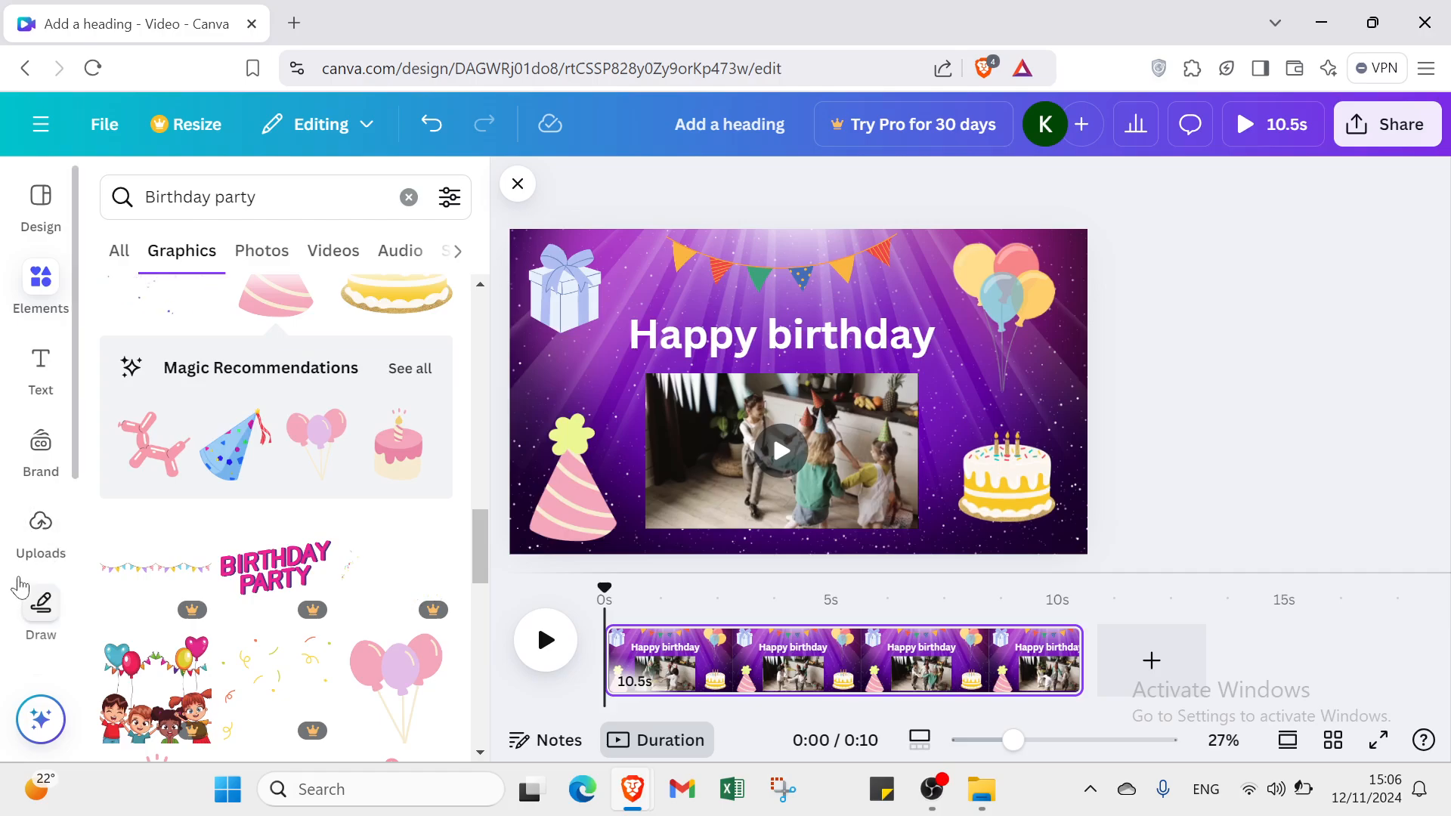
# - Record a self-recording about 10 seconds long with the default microphone and no camera, and save it to the design
pyautogui.click(24, 563)
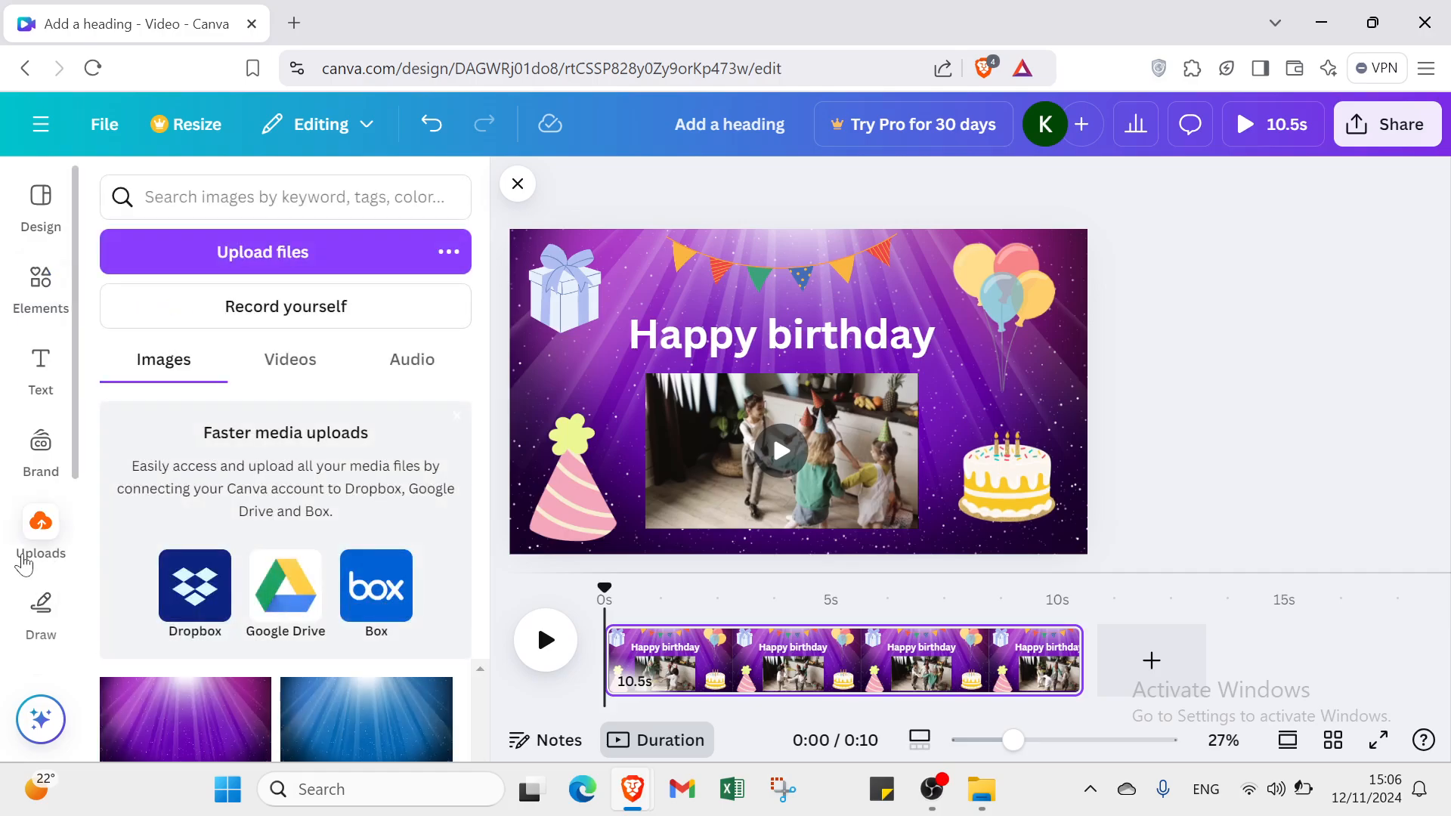
pyautogui.click(382, 366)
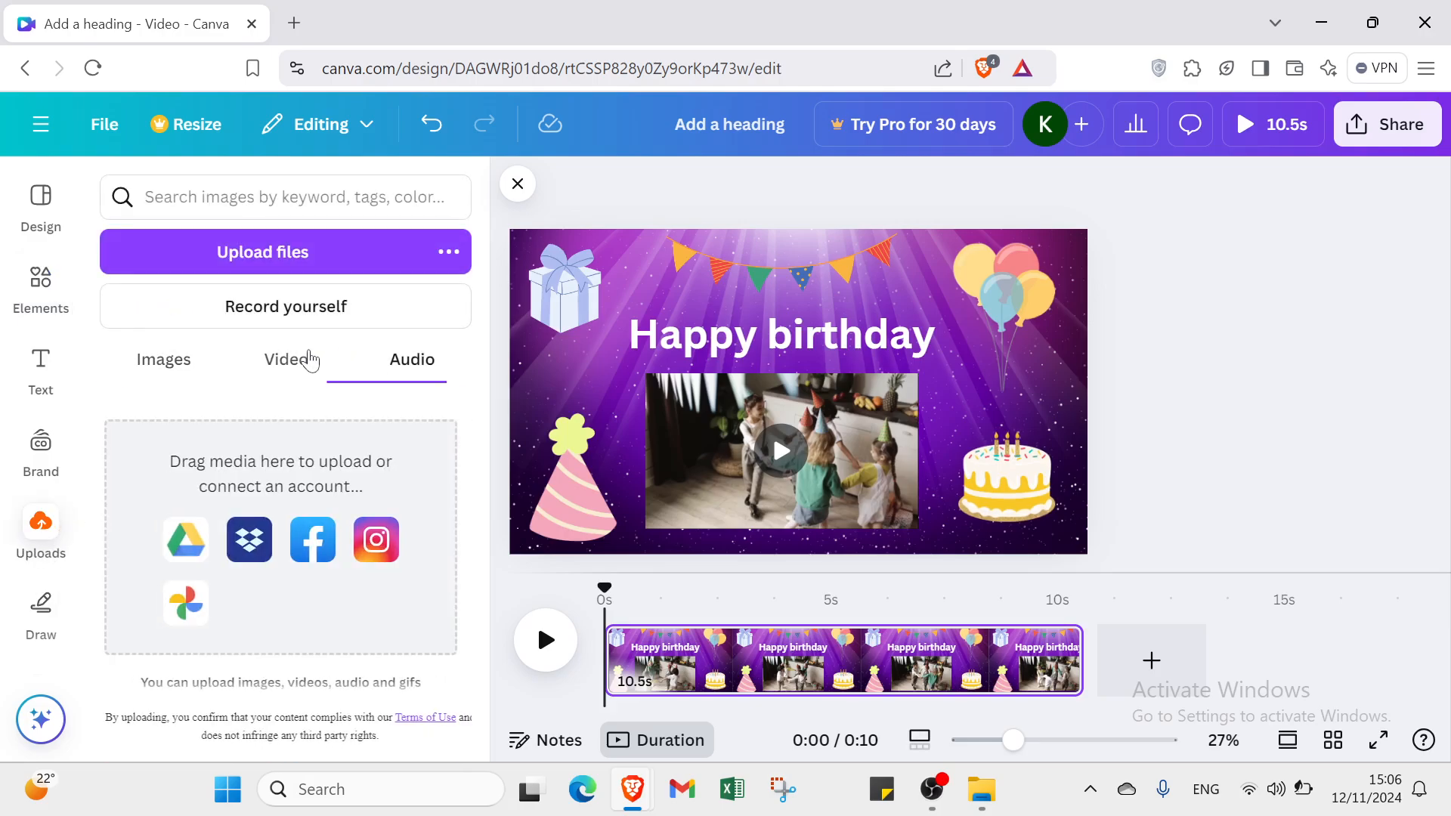
pyautogui.click(279, 308)
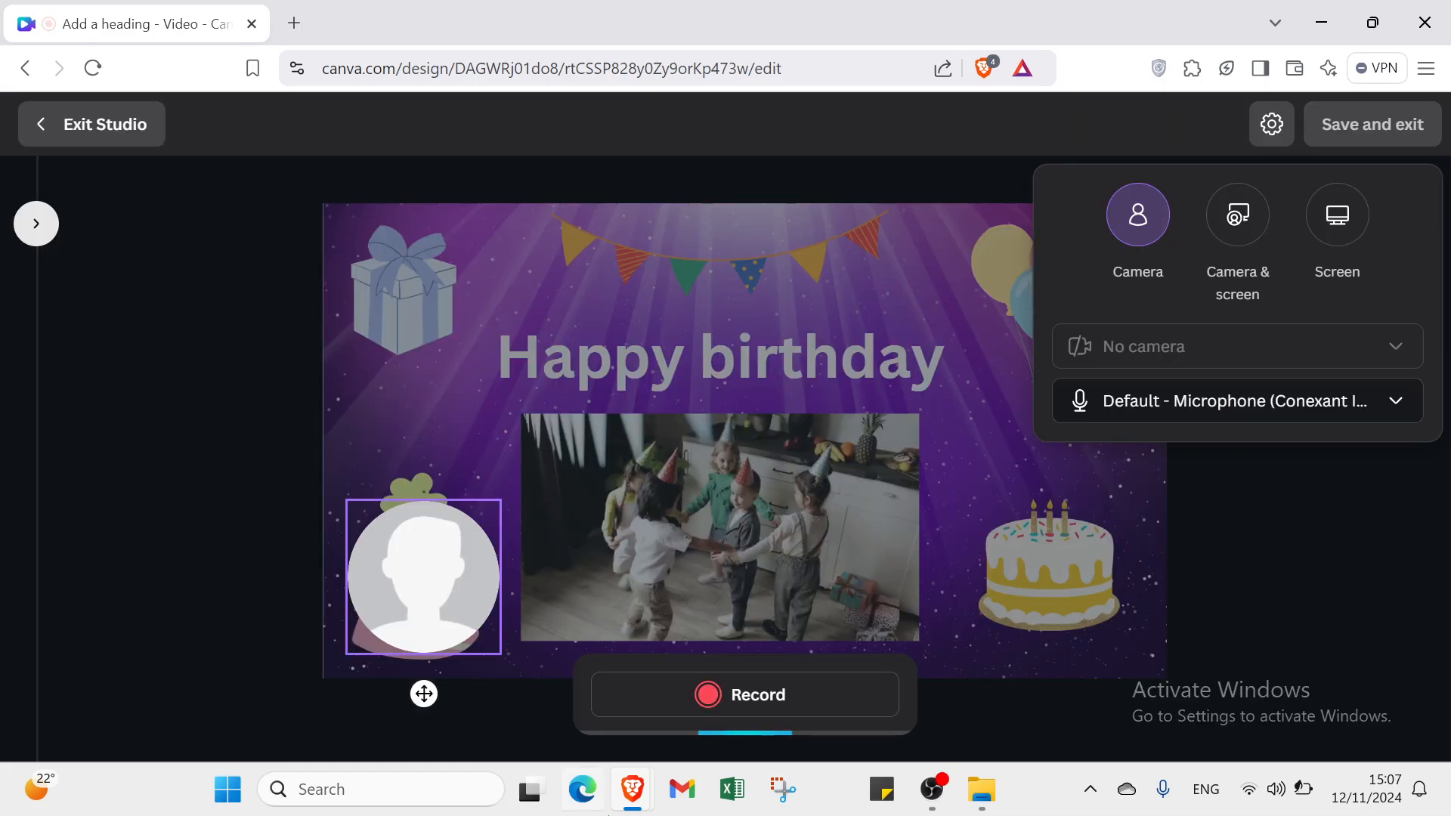
pyautogui.moveTo(585, 762)
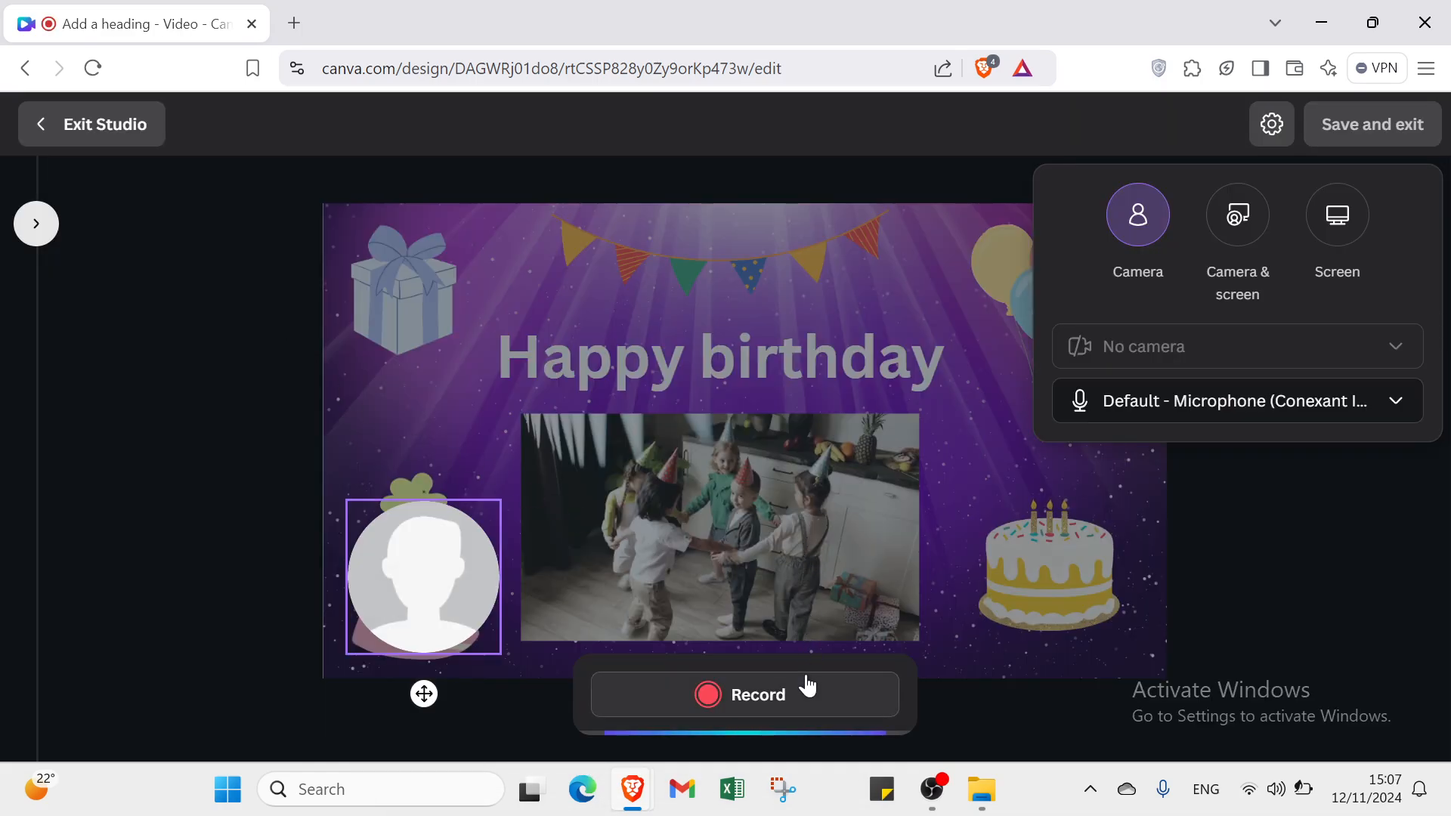
pyautogui.click(806, 685)
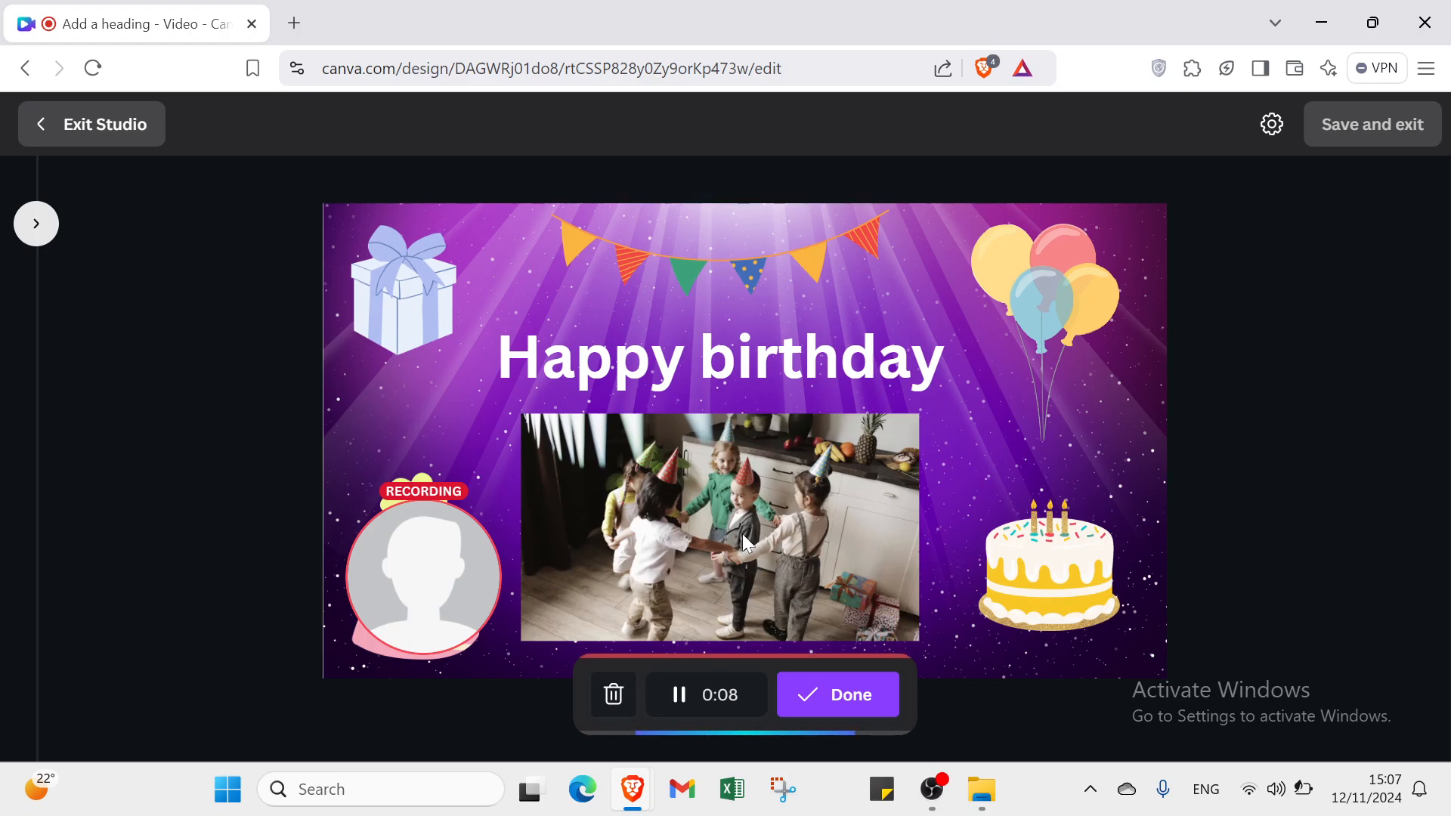
pyautogui.click(845, 691)
pyautogui.click(1349, 152)
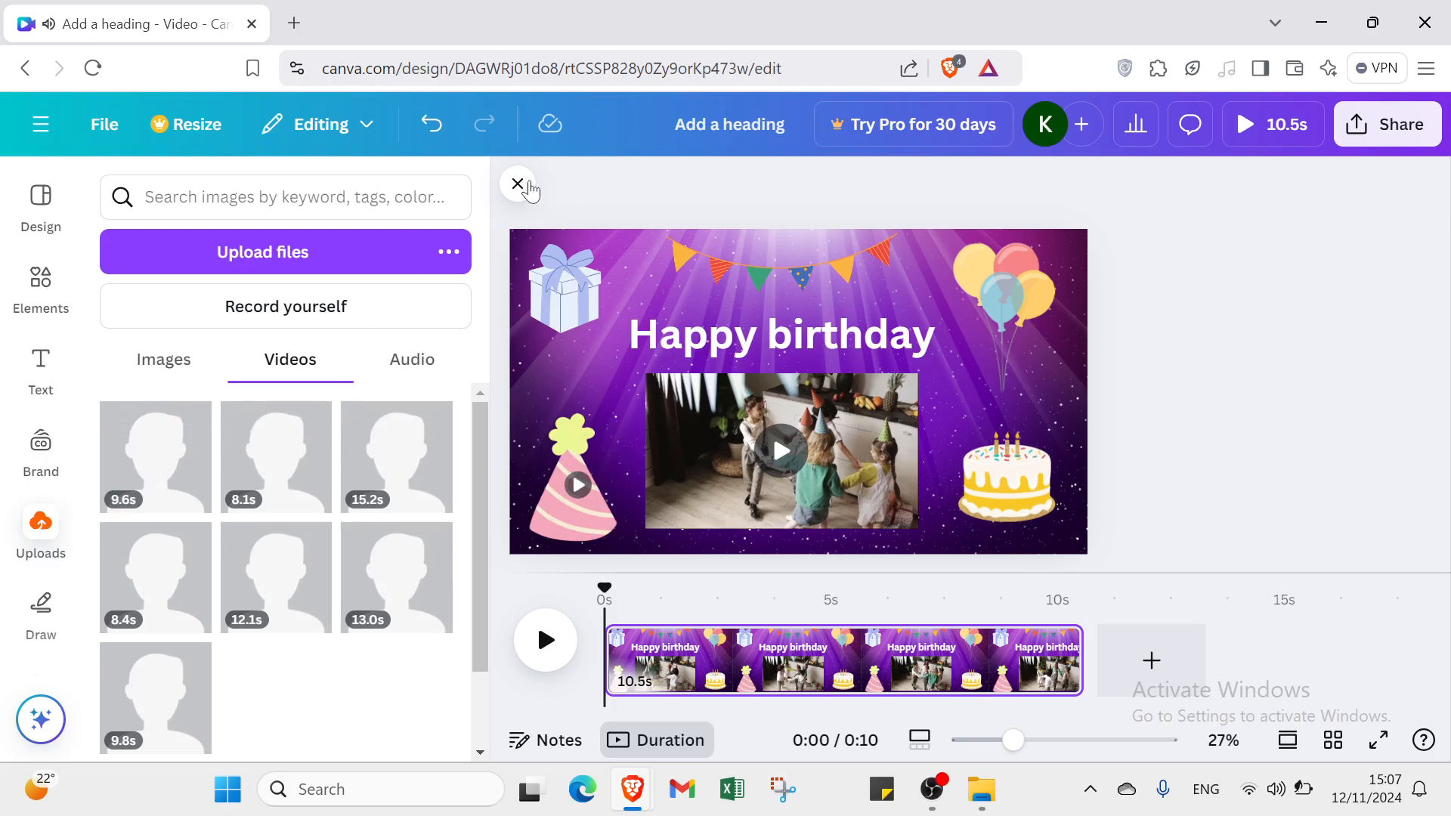
# - Shrink the circular self-recording to a small circle and place it beside the gift box near the page's upper edge
pyautogui.click(517, 183)
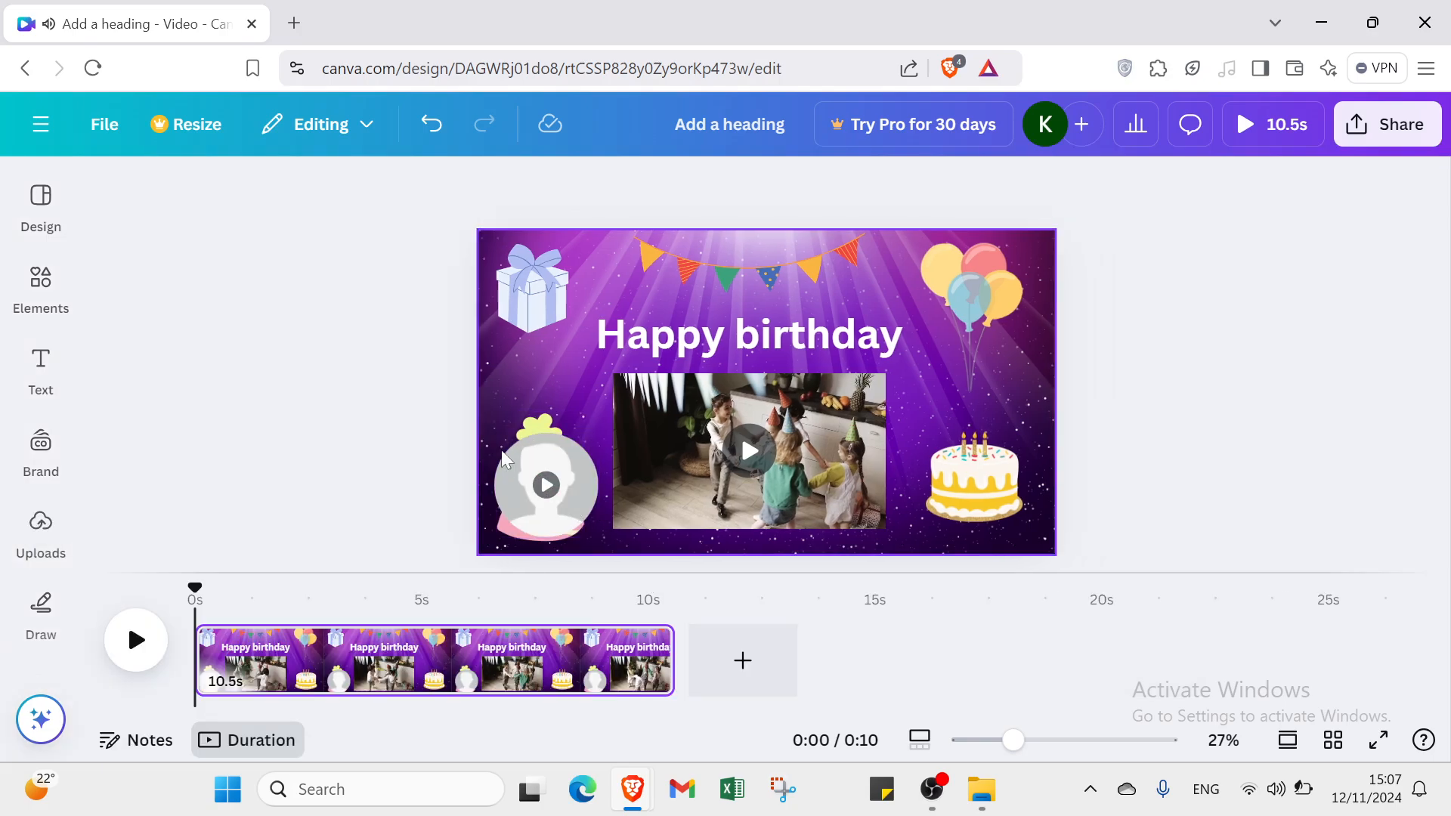
pyautogui.click(506, 458)
pyautogui.moveTo(494, 433); pyautogui.dragTo(569, 508)
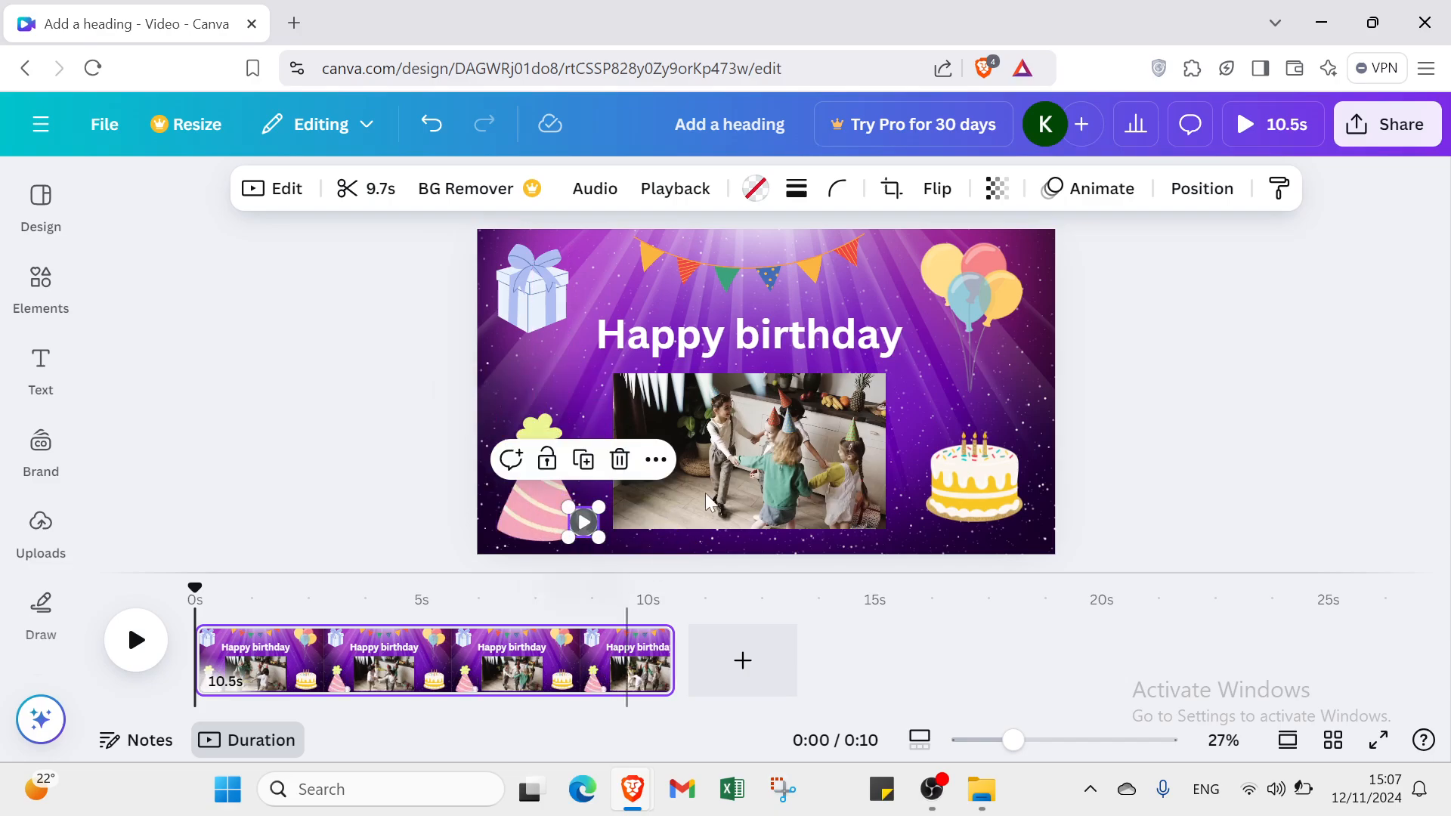
pyautogui.click(1143, 452)
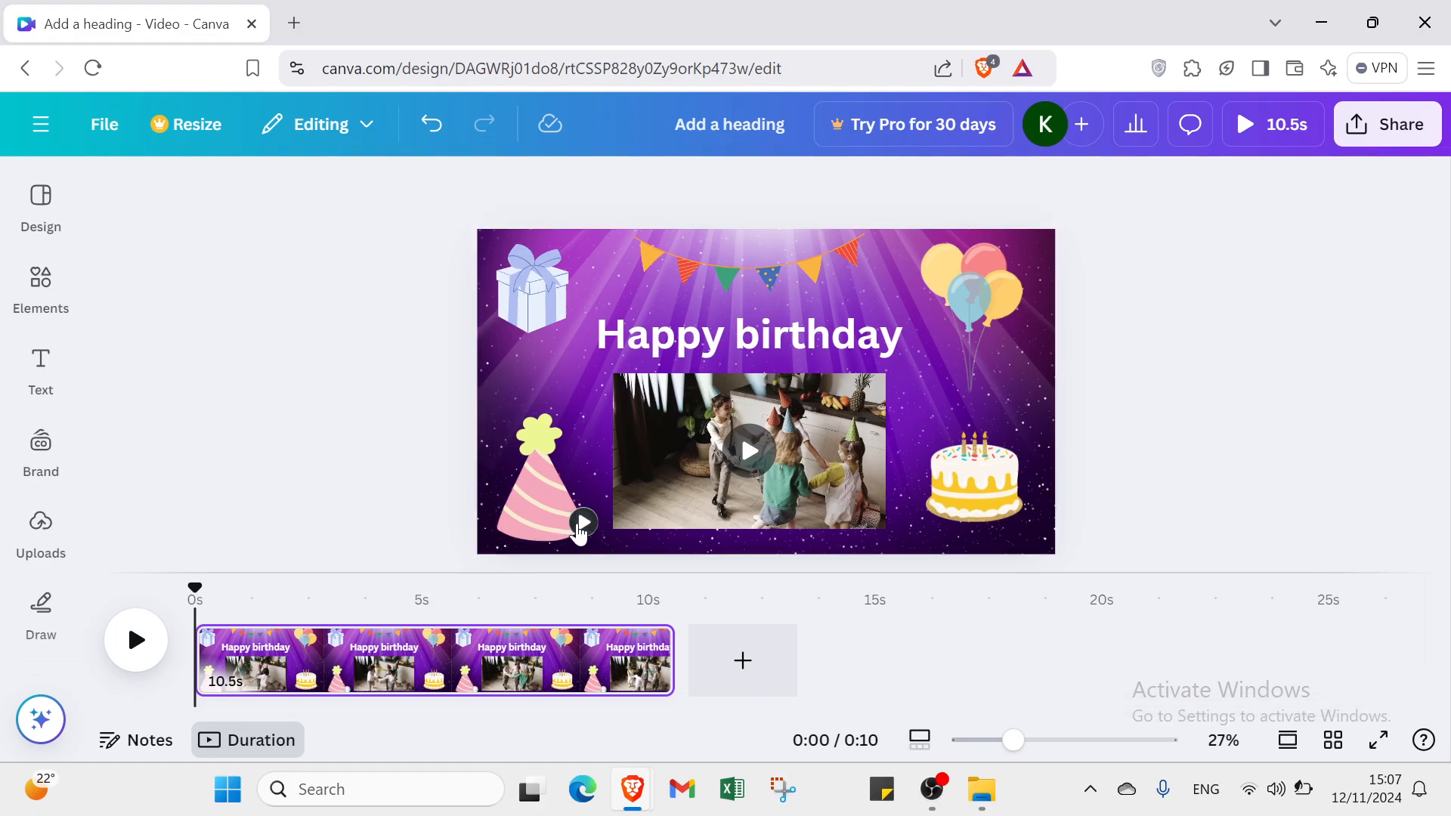
pyautogui.click(593, 265)
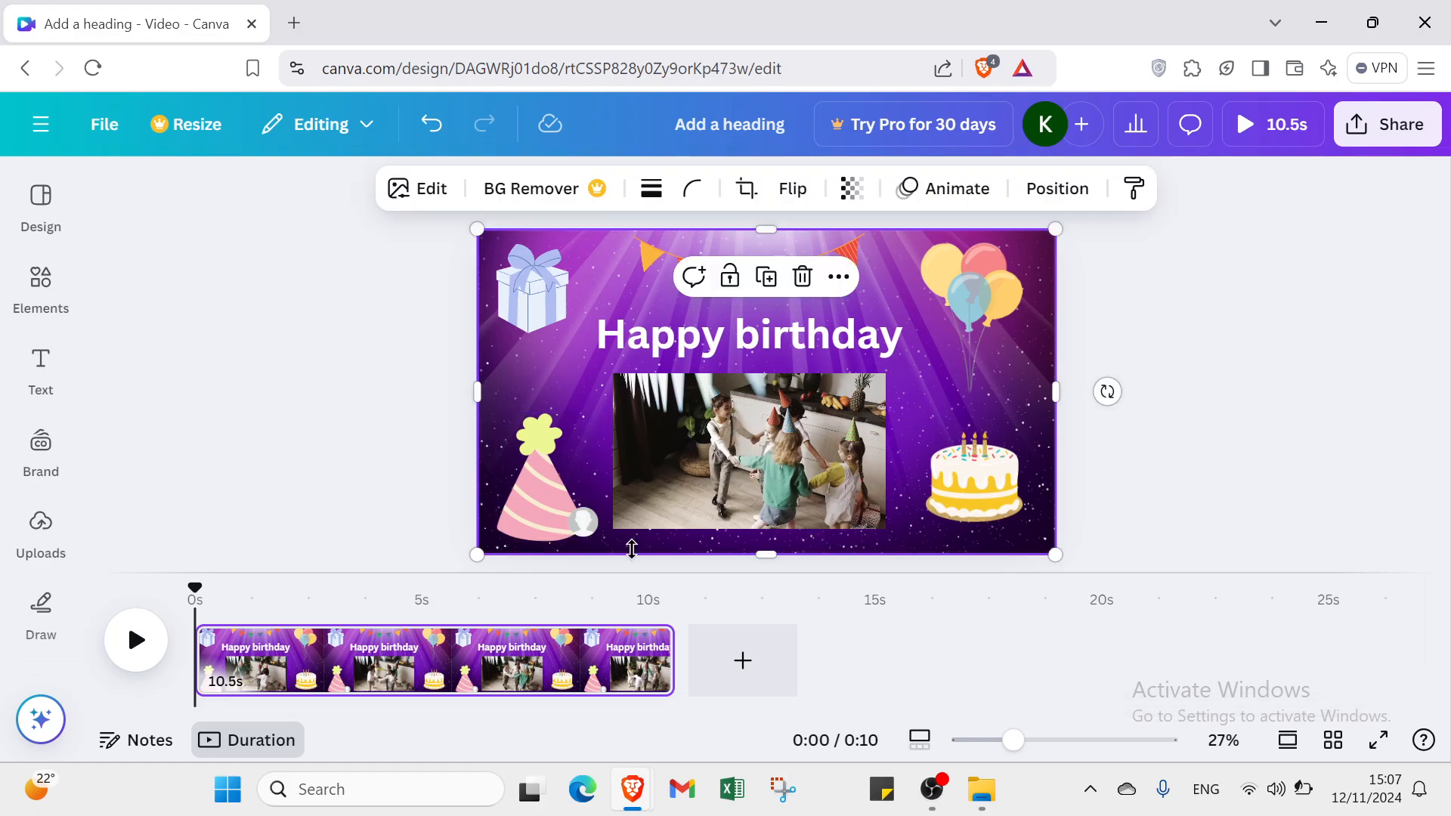
pyautogui.moveTo(588, 535); pyautogui.dragTo(588, 260)
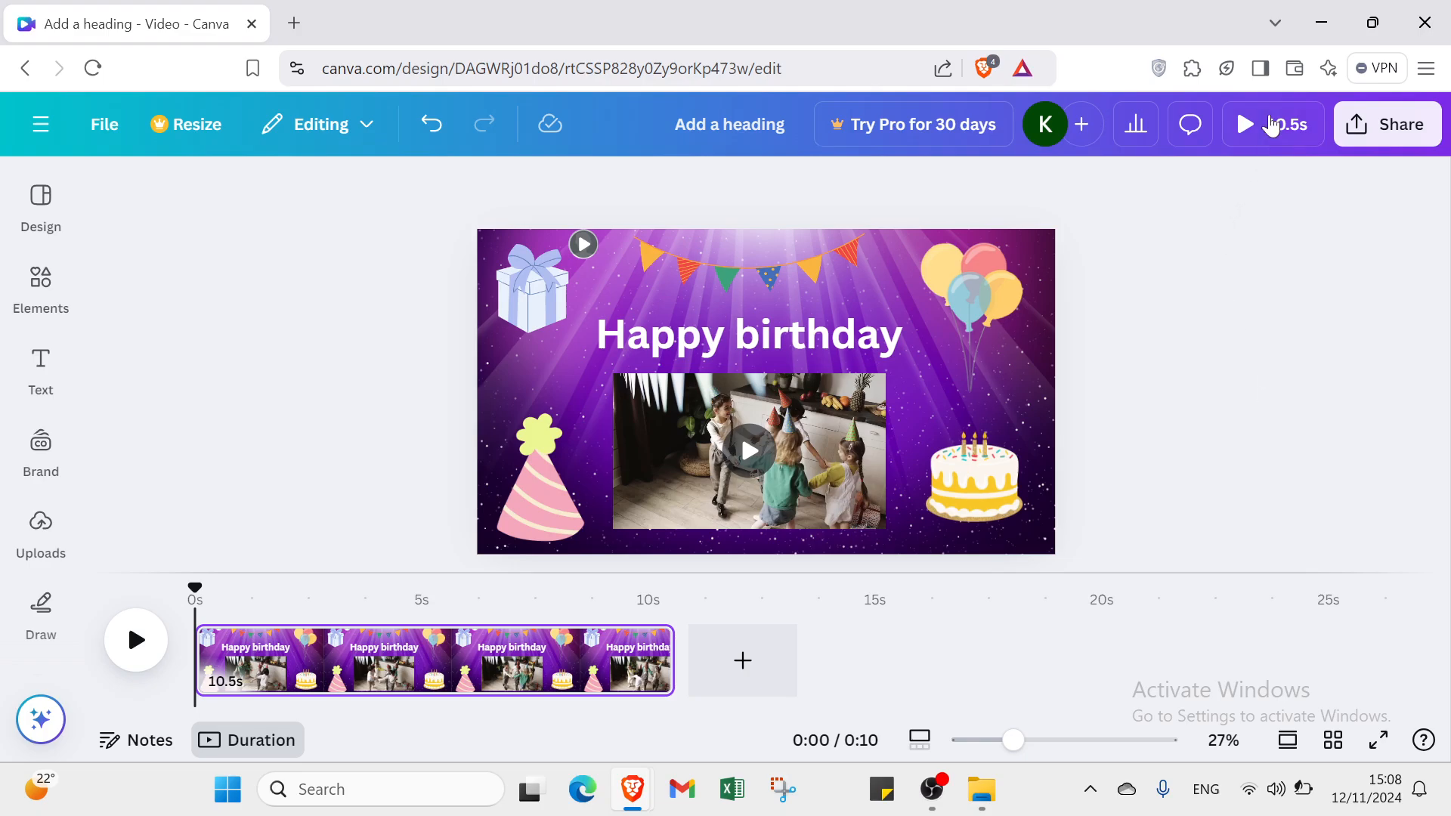
# - Preview the whole birthday video and close the preview
pyautogui.click(1272, 126)
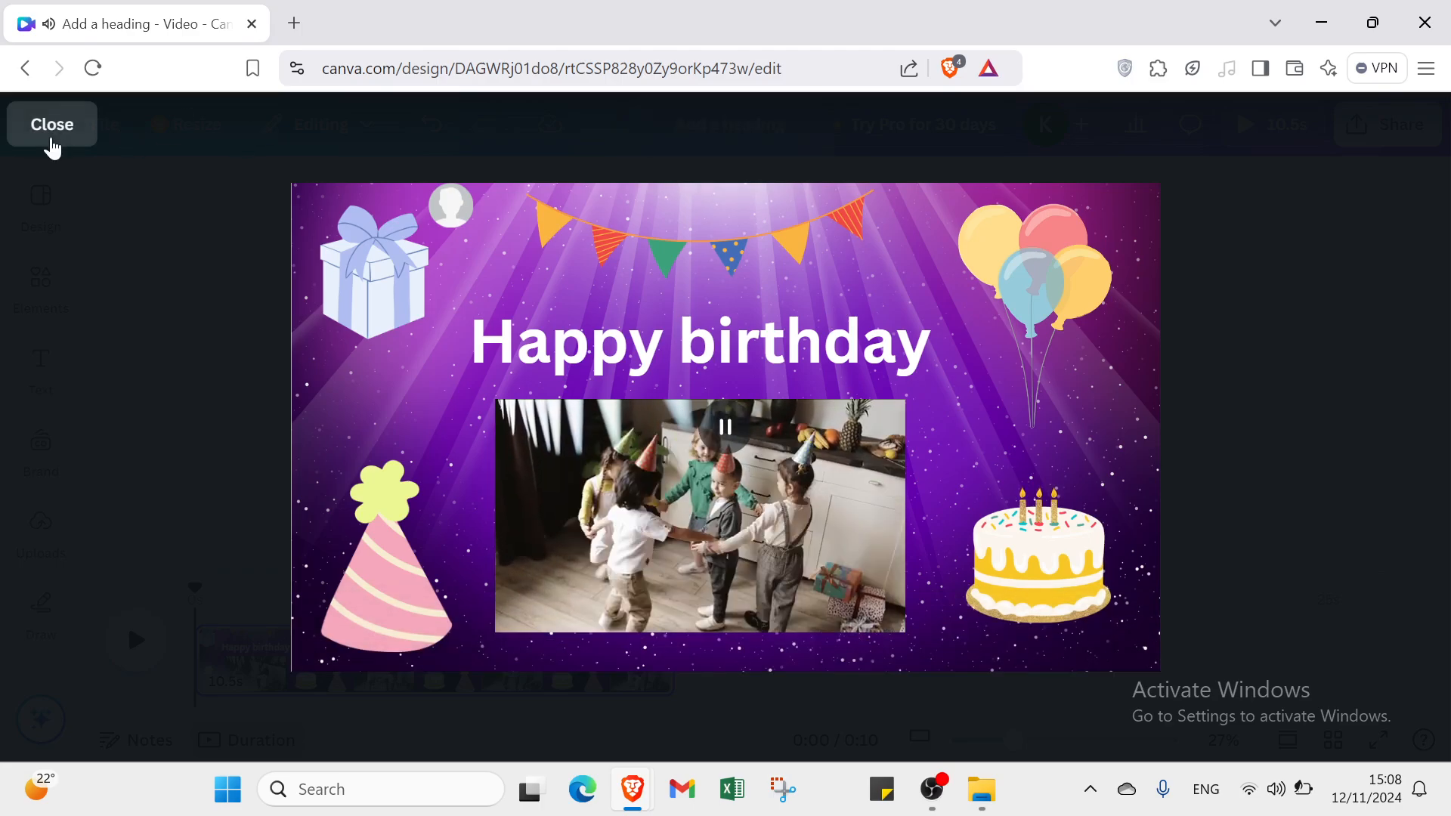
pyautogui.click(53, 127)
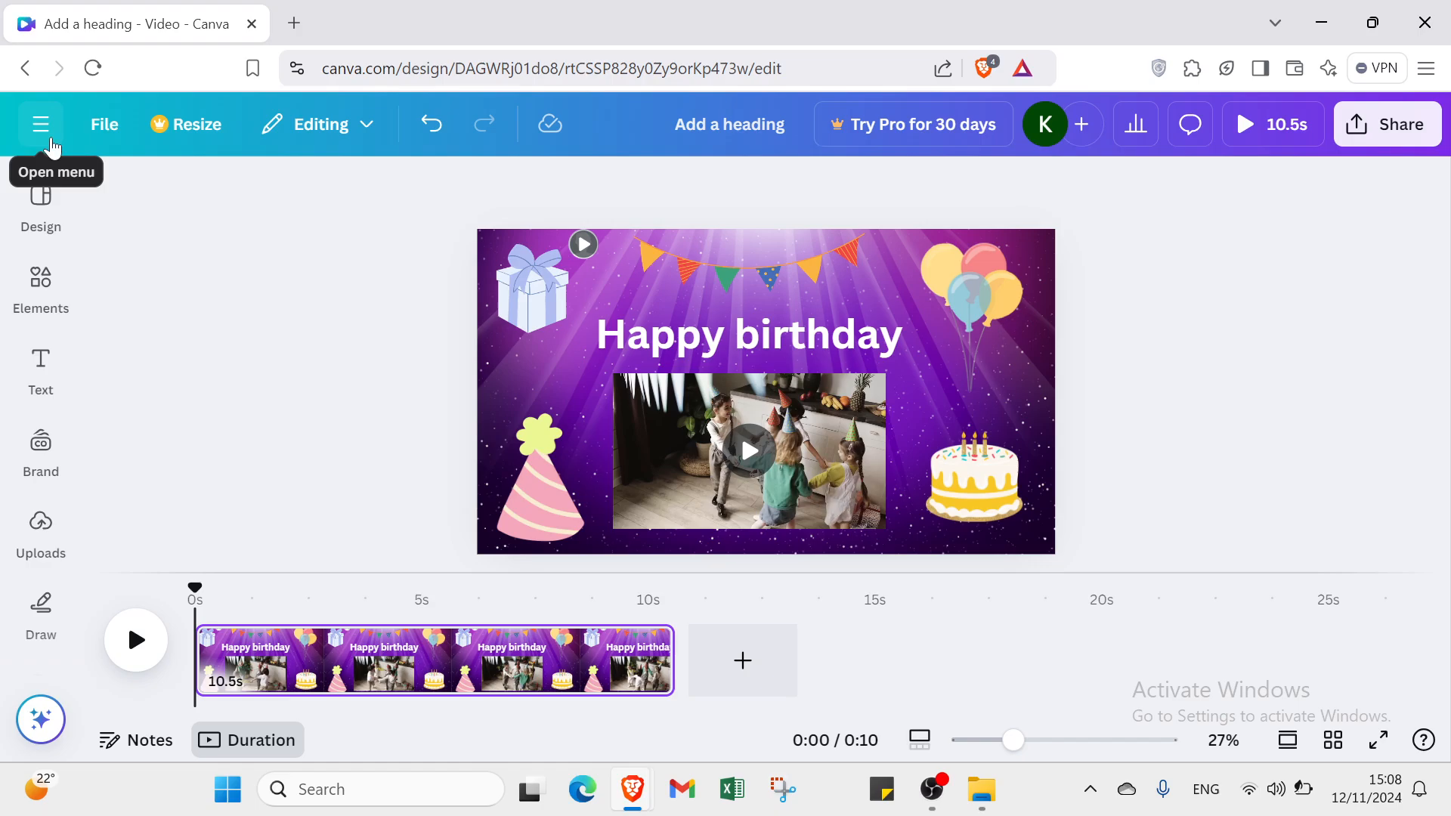
# - Open the audio library among the additional Canva content apps
pyautogui.click(38, 556)
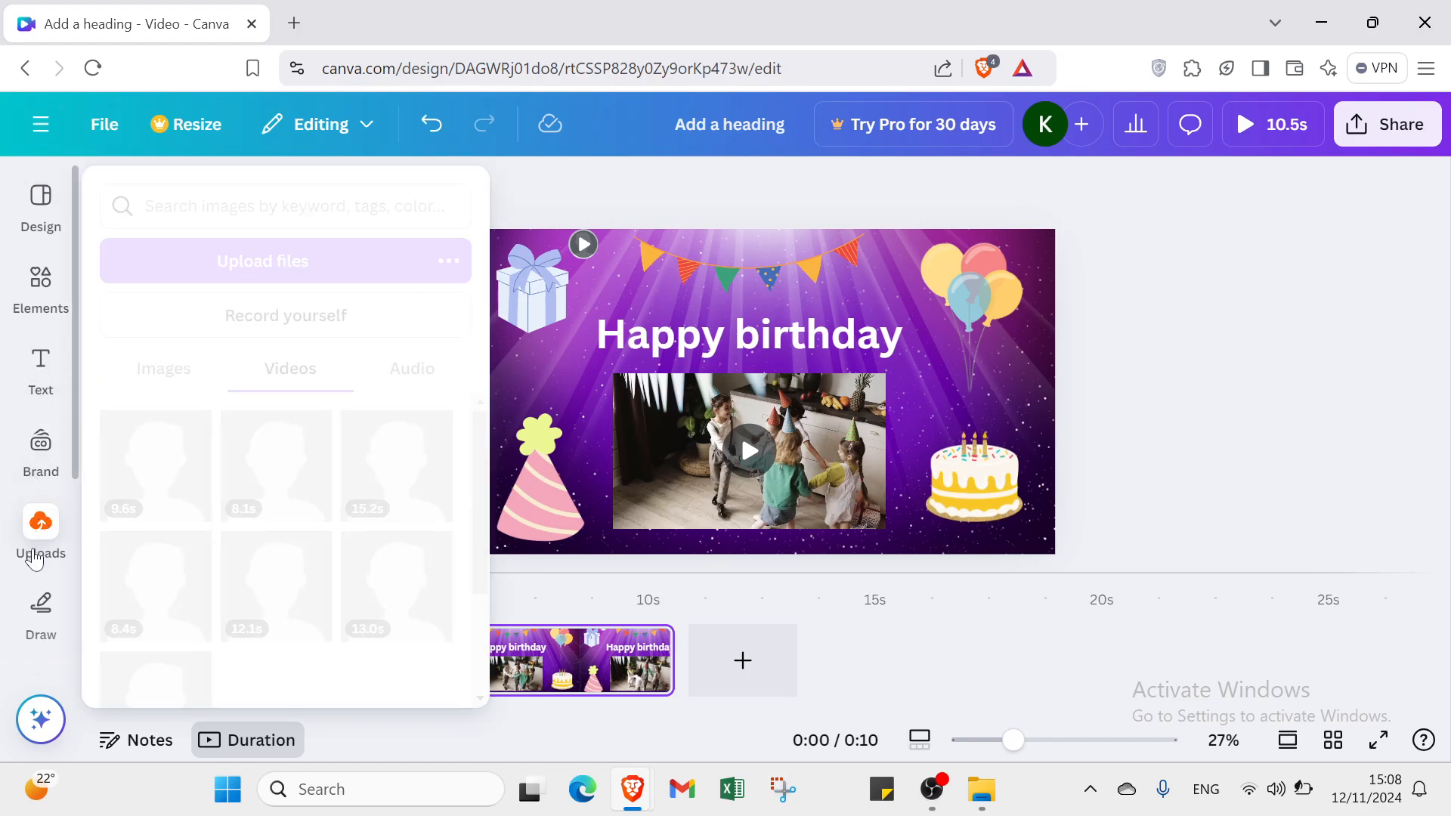
pyautogui.click(40, 612)
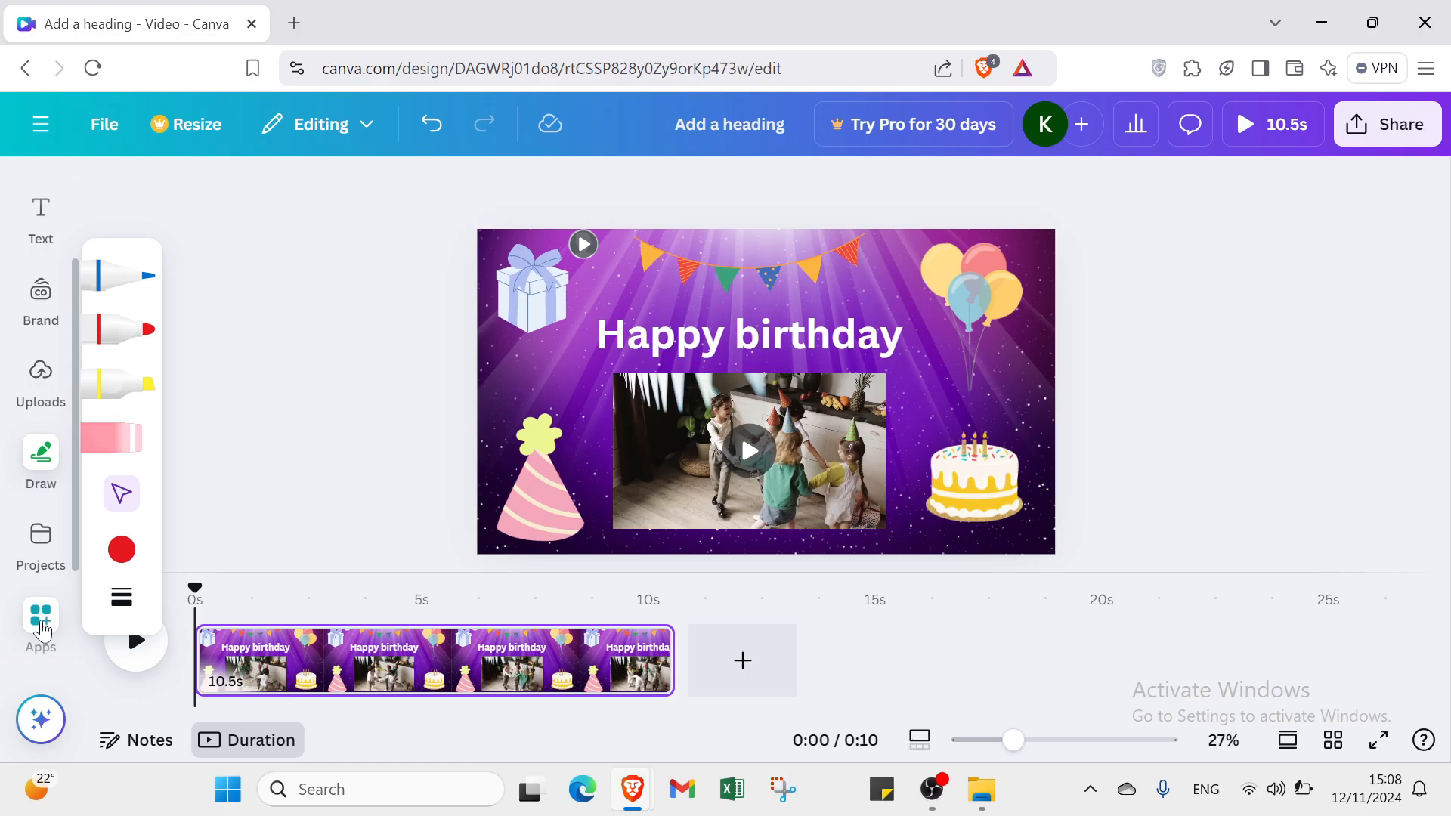
pyautogui.click(41, 621)
pyautogui.scroll(-10, 181, 506)
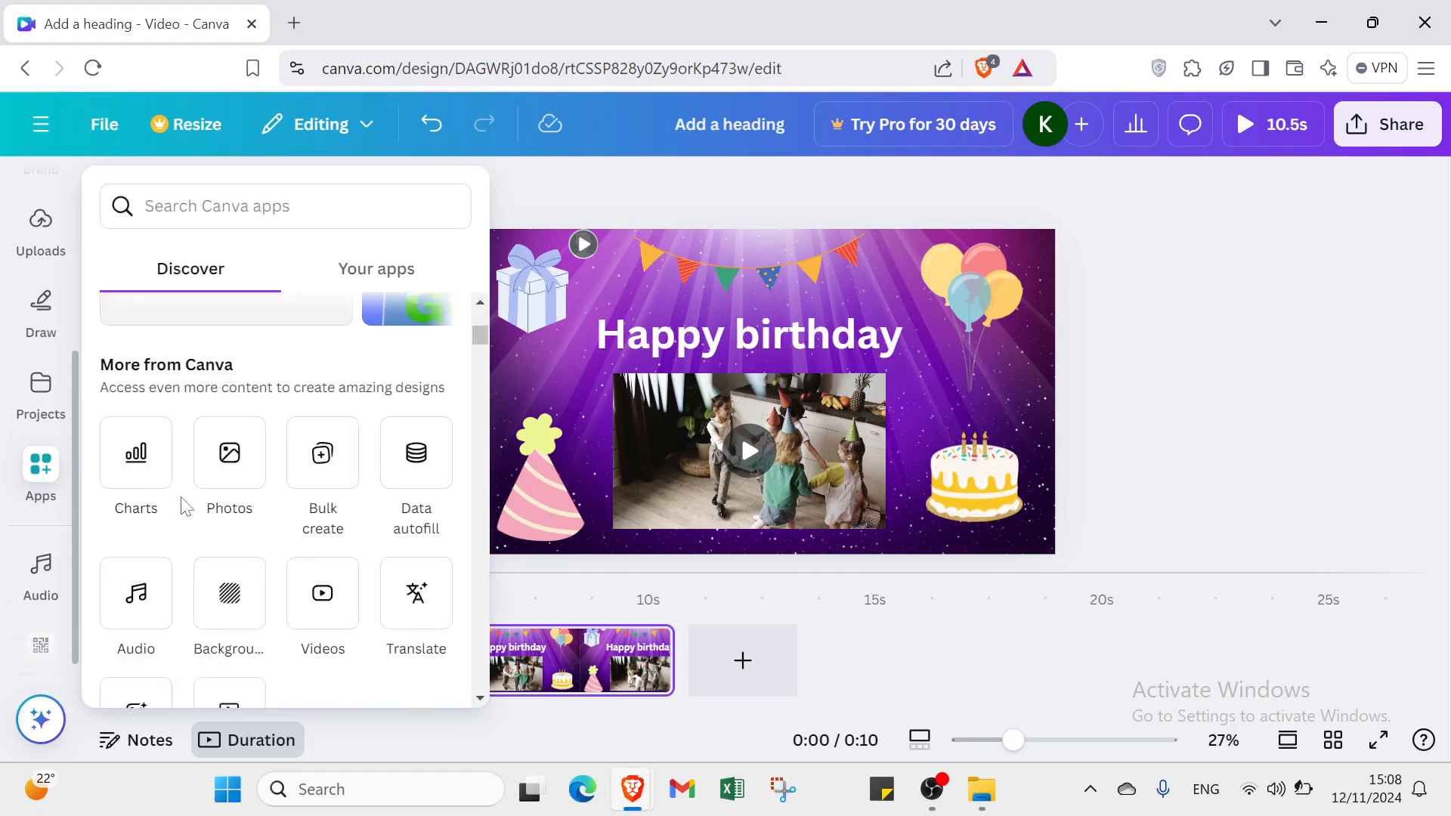
pyautogui.click(140, 521)
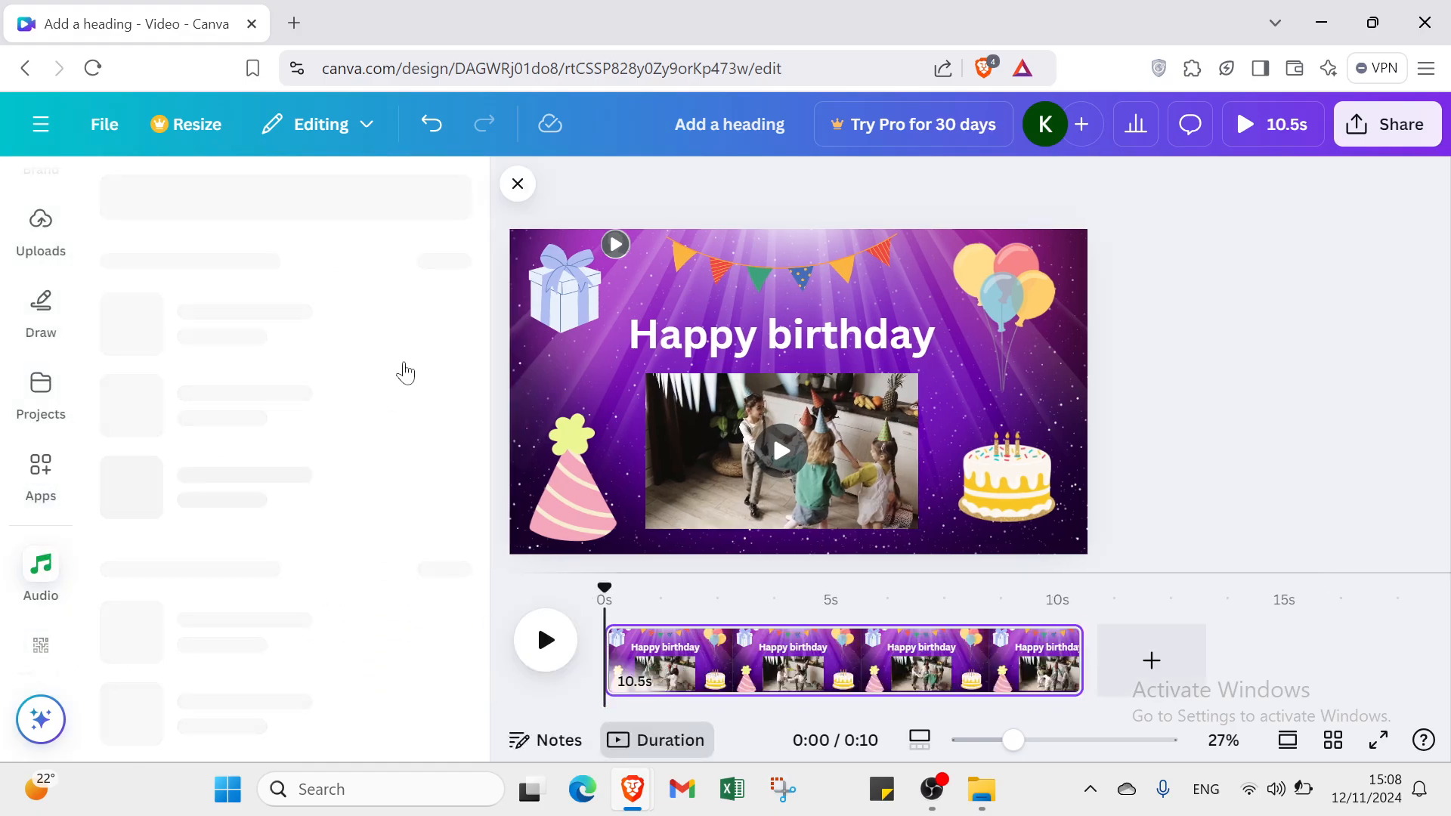
# - Delete the small self-recording beside the gift box together with its frame
pyautogui.click(618, 247)
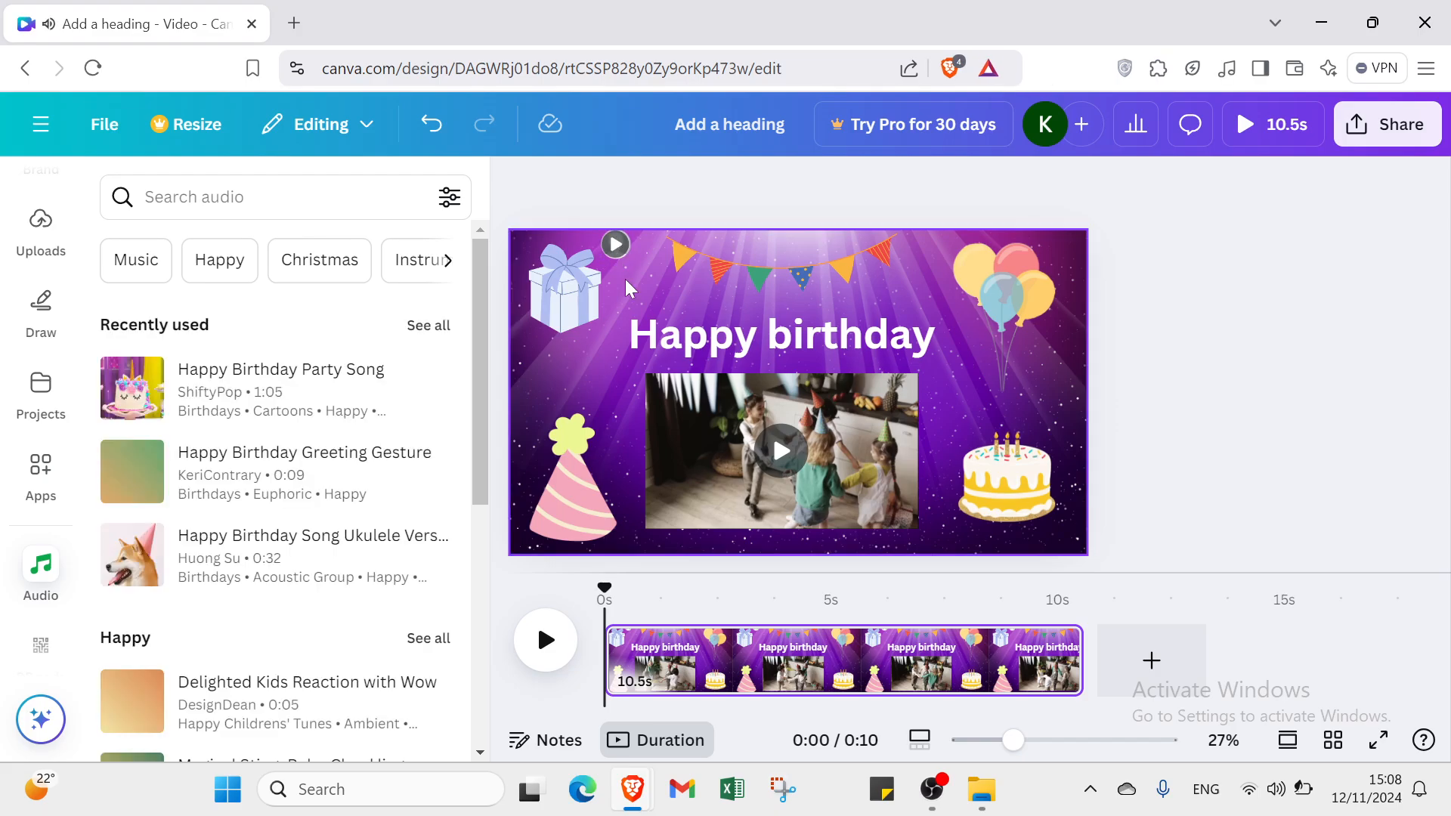
pyautogui.click(617, 247)
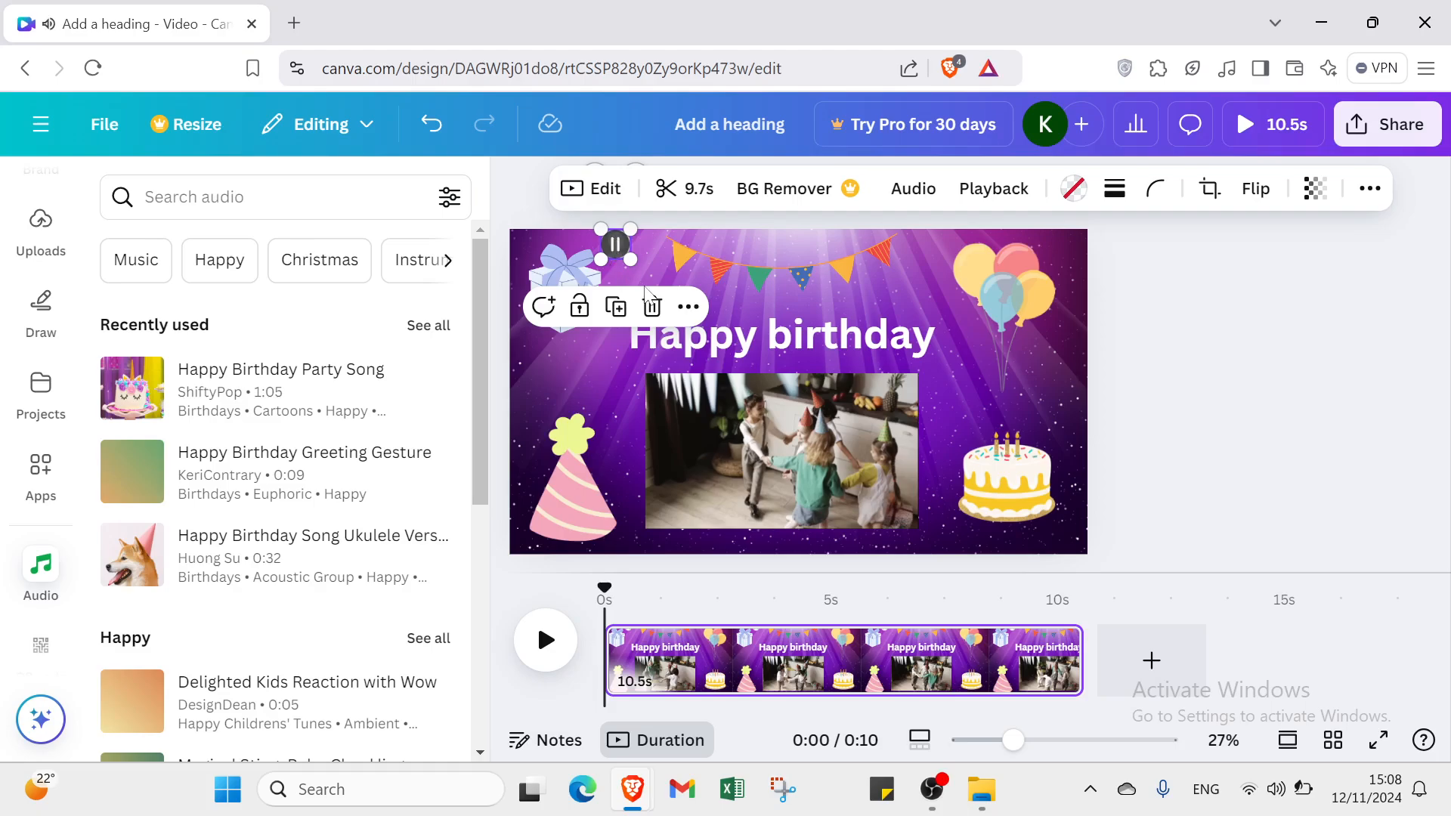
pyautogui.click(651, 306)
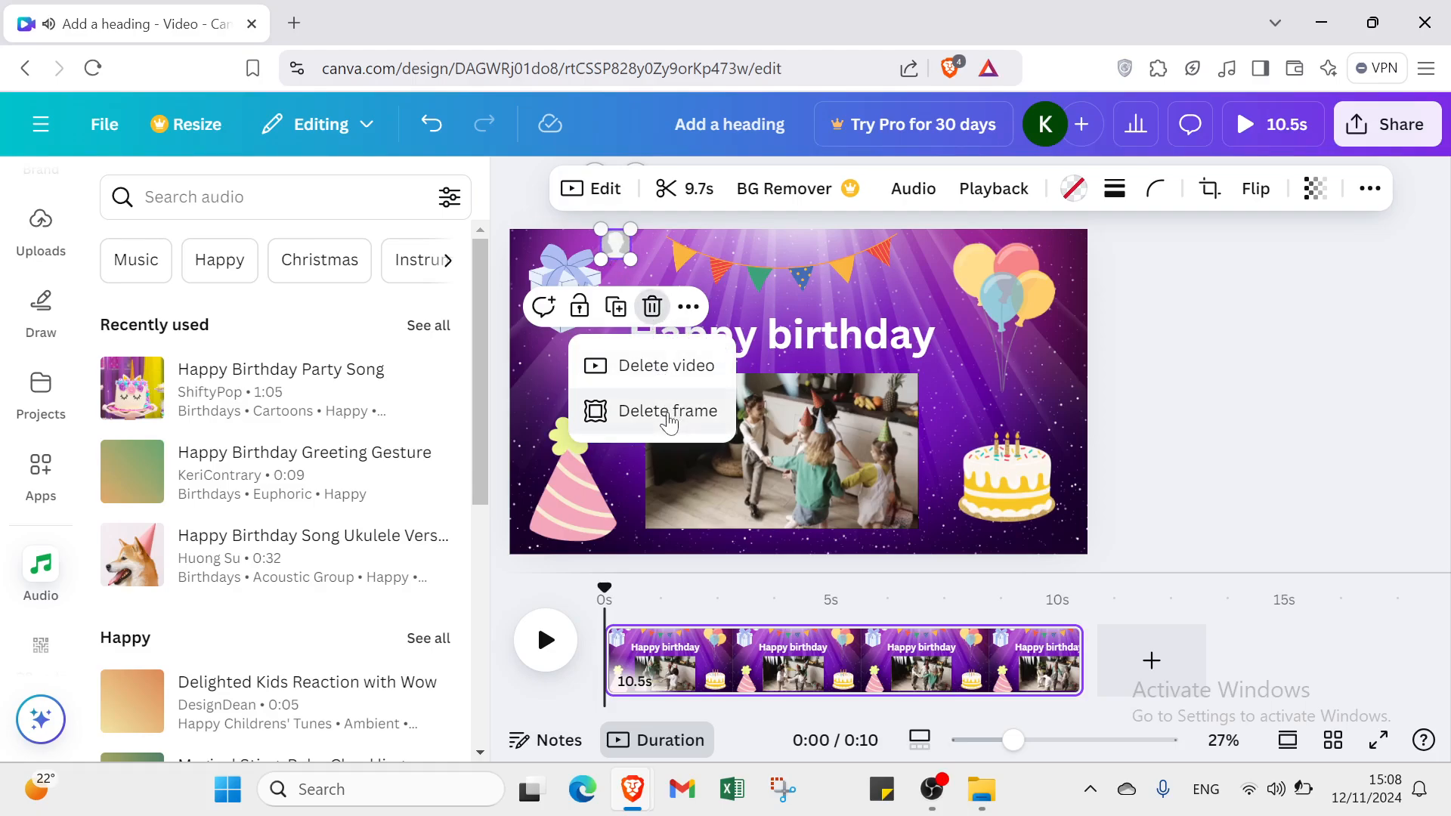
pyautogui.click(668, 415)
# - Find music in the Happy birthday category and add the Rock Happy Birthday Song track to the video
pyautogui.scroll(-1, 240, 529)
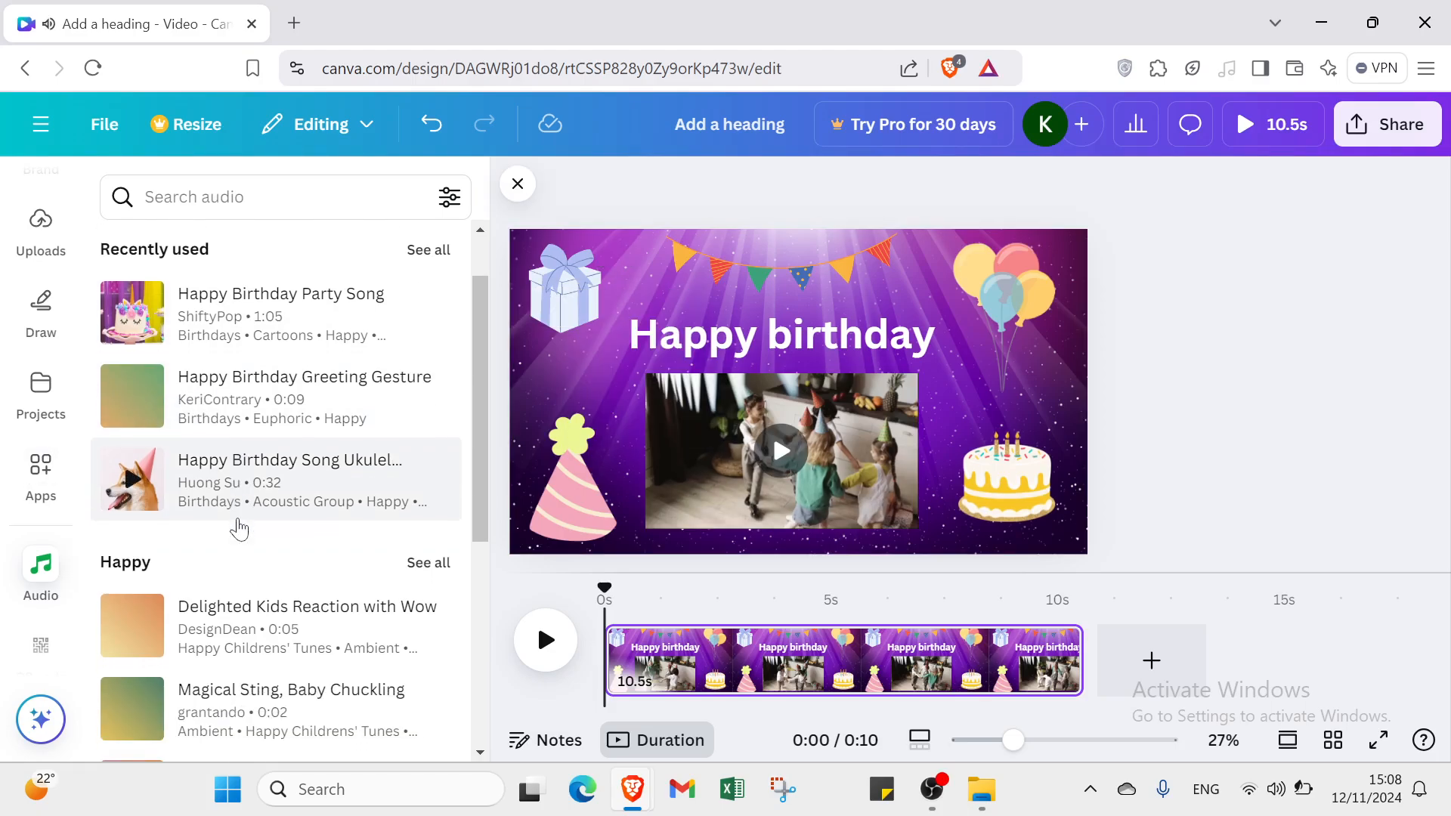
pyautogui.scroll(-2, 239, 529)
pyautogui.scroll(3, 227, 453)
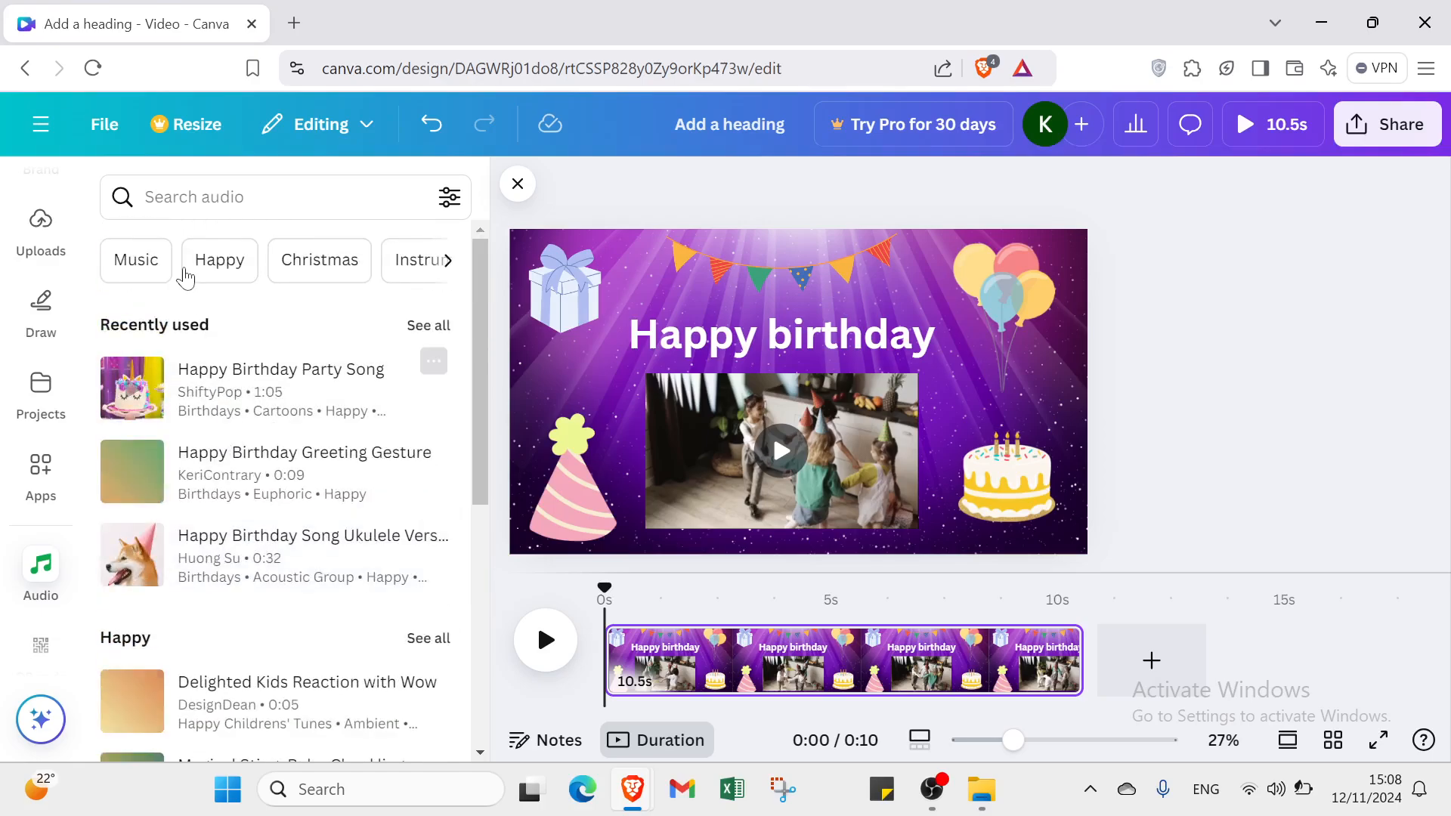
pyautogui.click(147, 259)
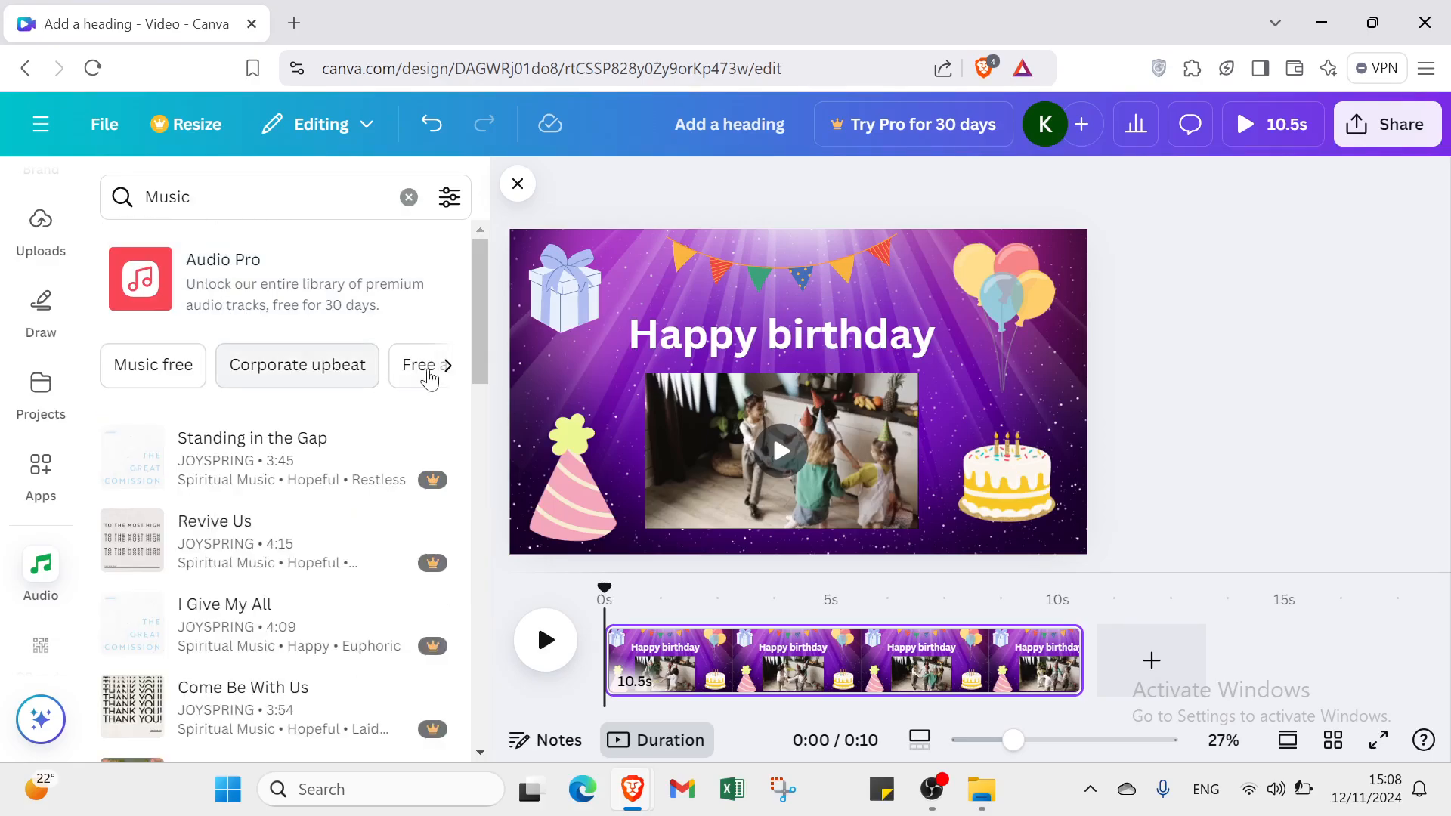
pyautogui.click(445, 366)
pyautogui.click(445, 366)
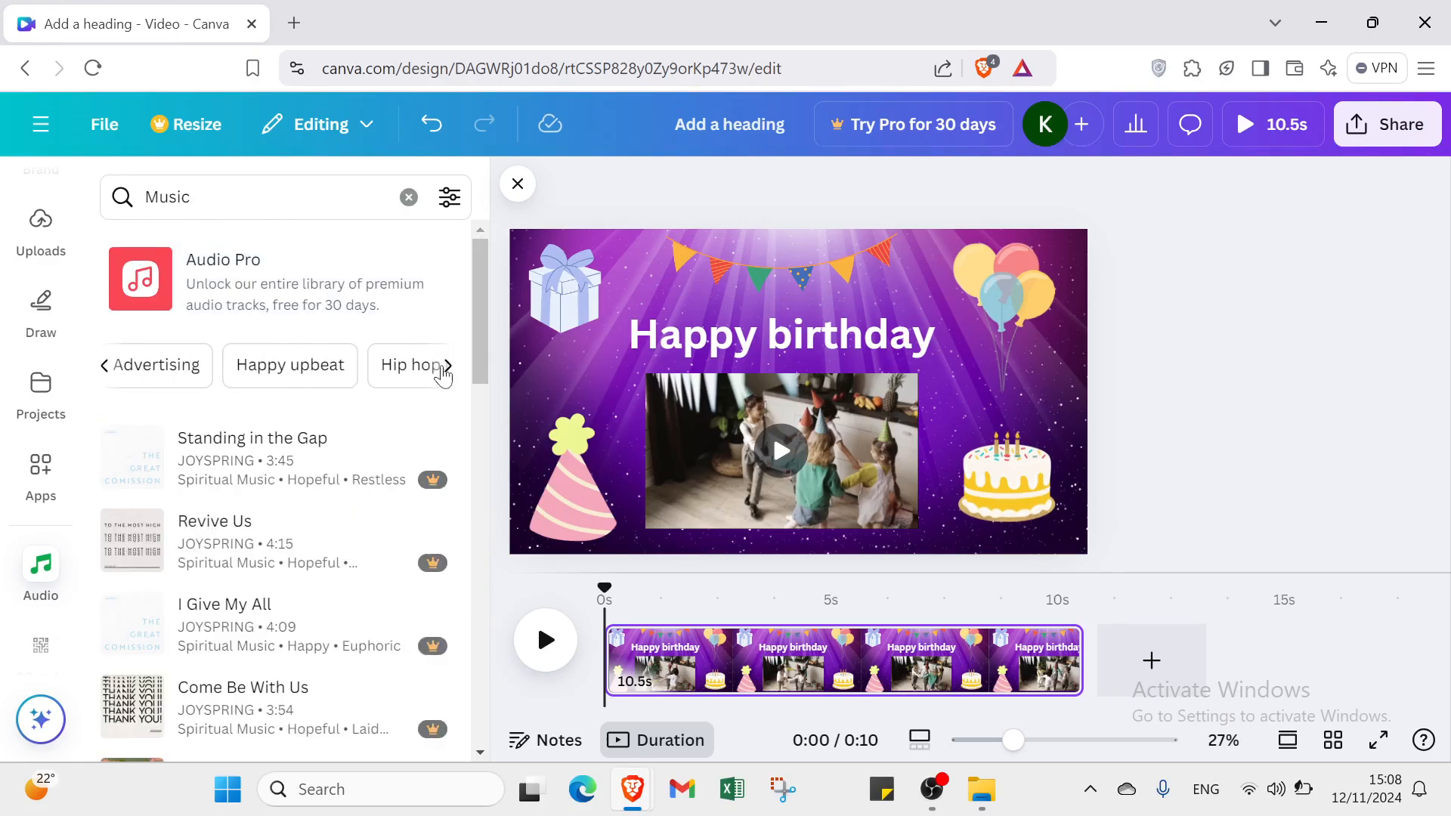
pyautogui.click(445, 366)
pyautogui.click(445, 365)
pyautogui.click(445, 365)
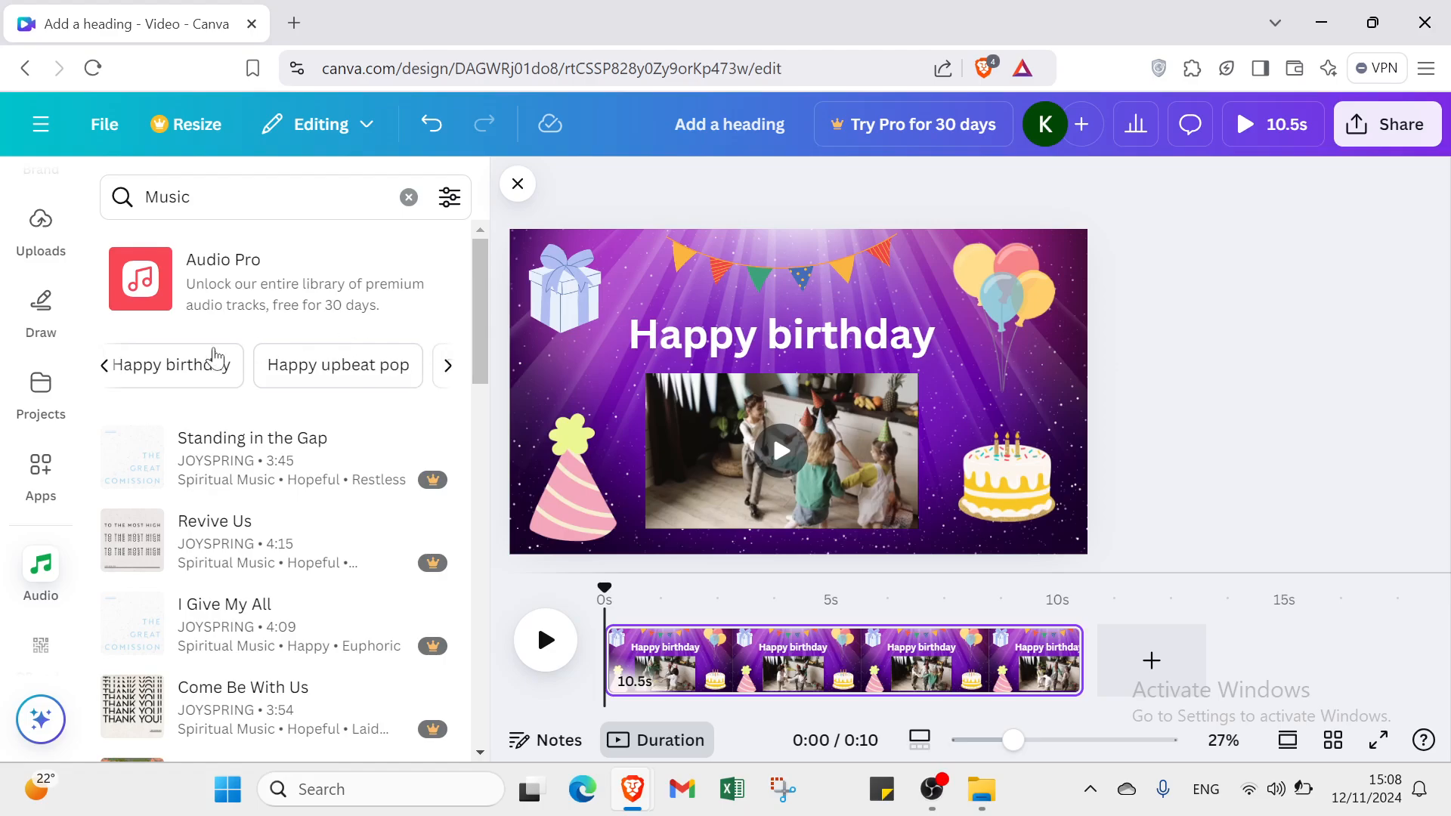
pyautogui.click(216, 357)
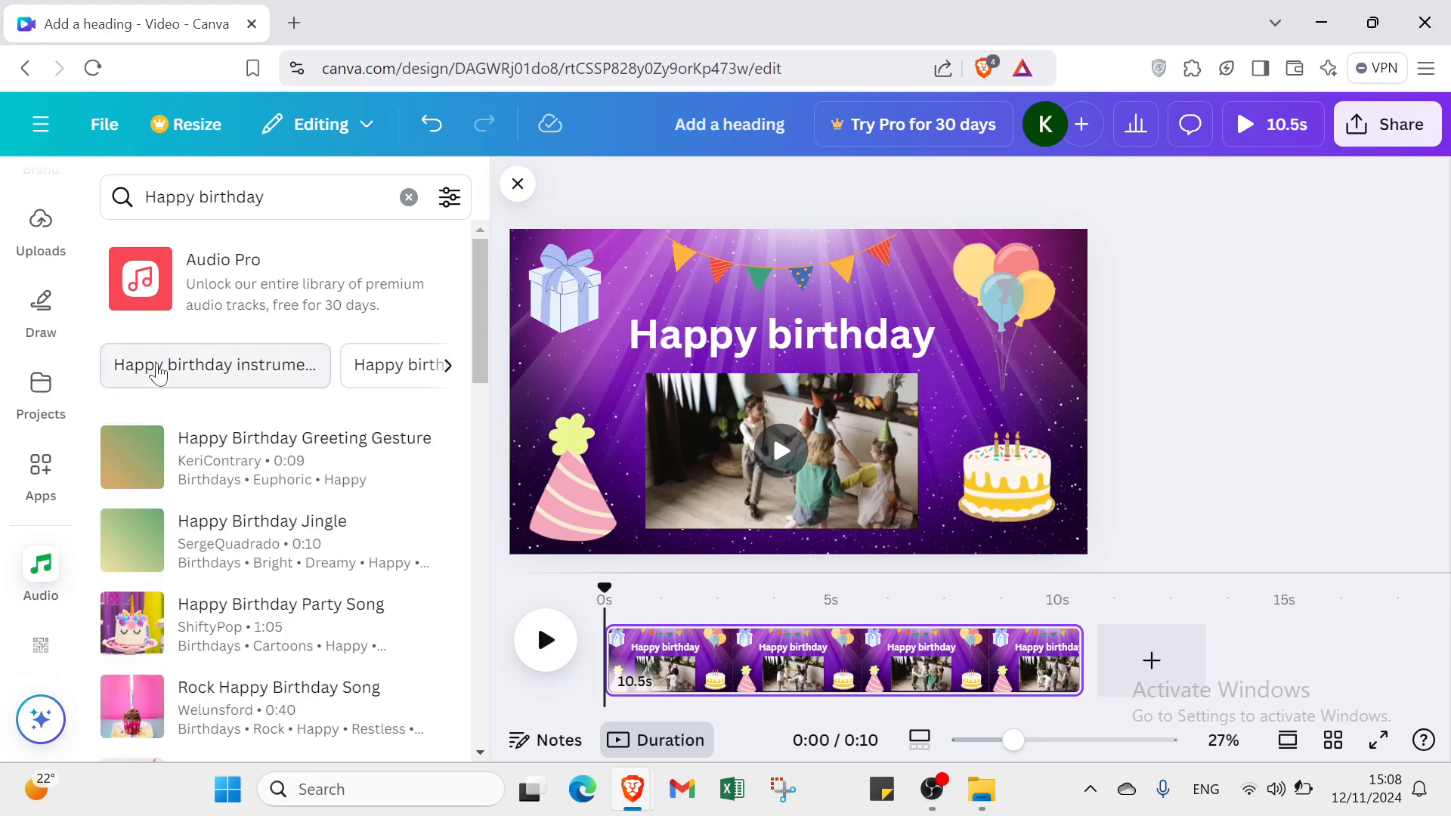
pyautogui.scroll(-4, 223, 525)
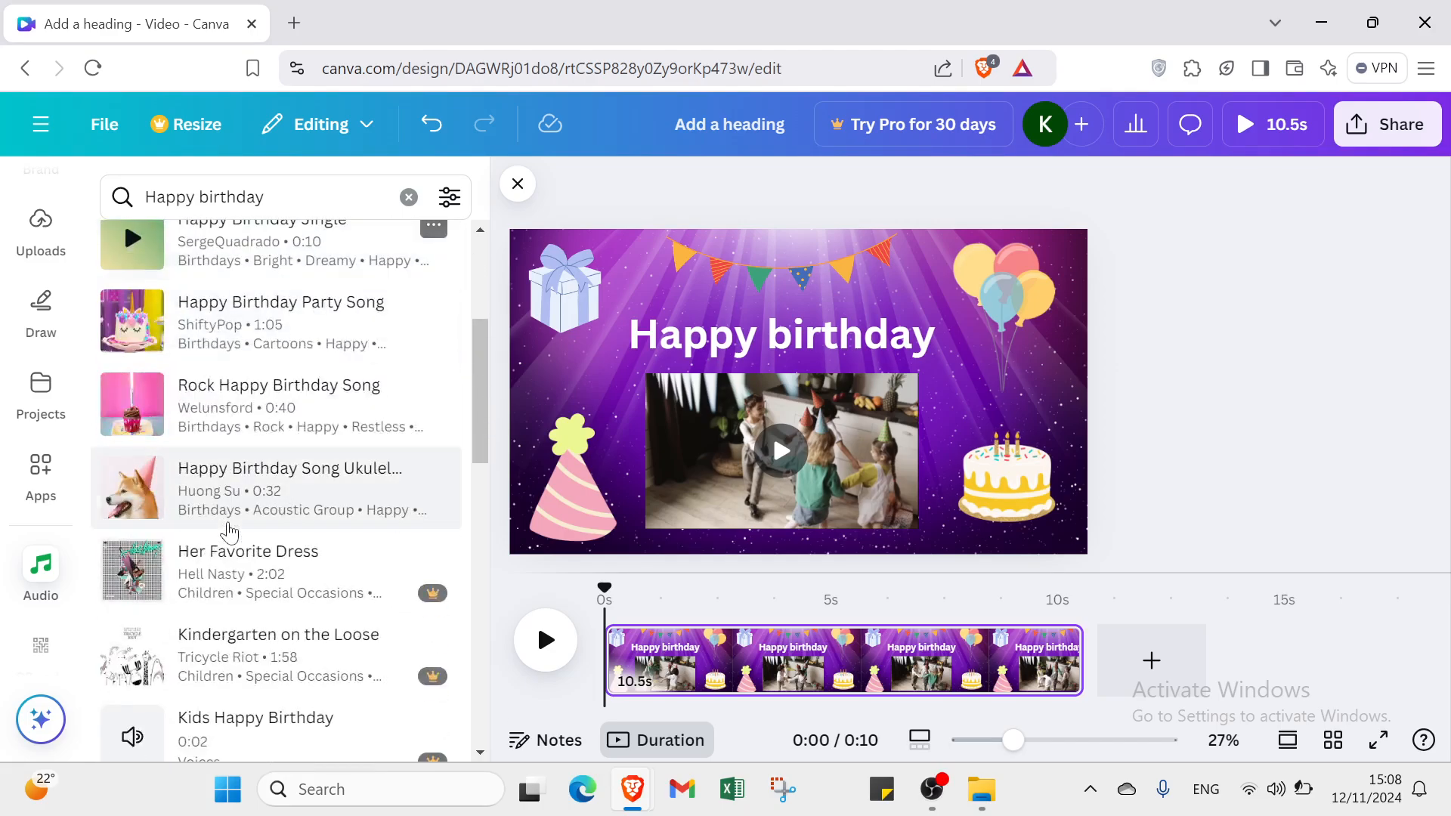
pyautogui.click(276, 406)
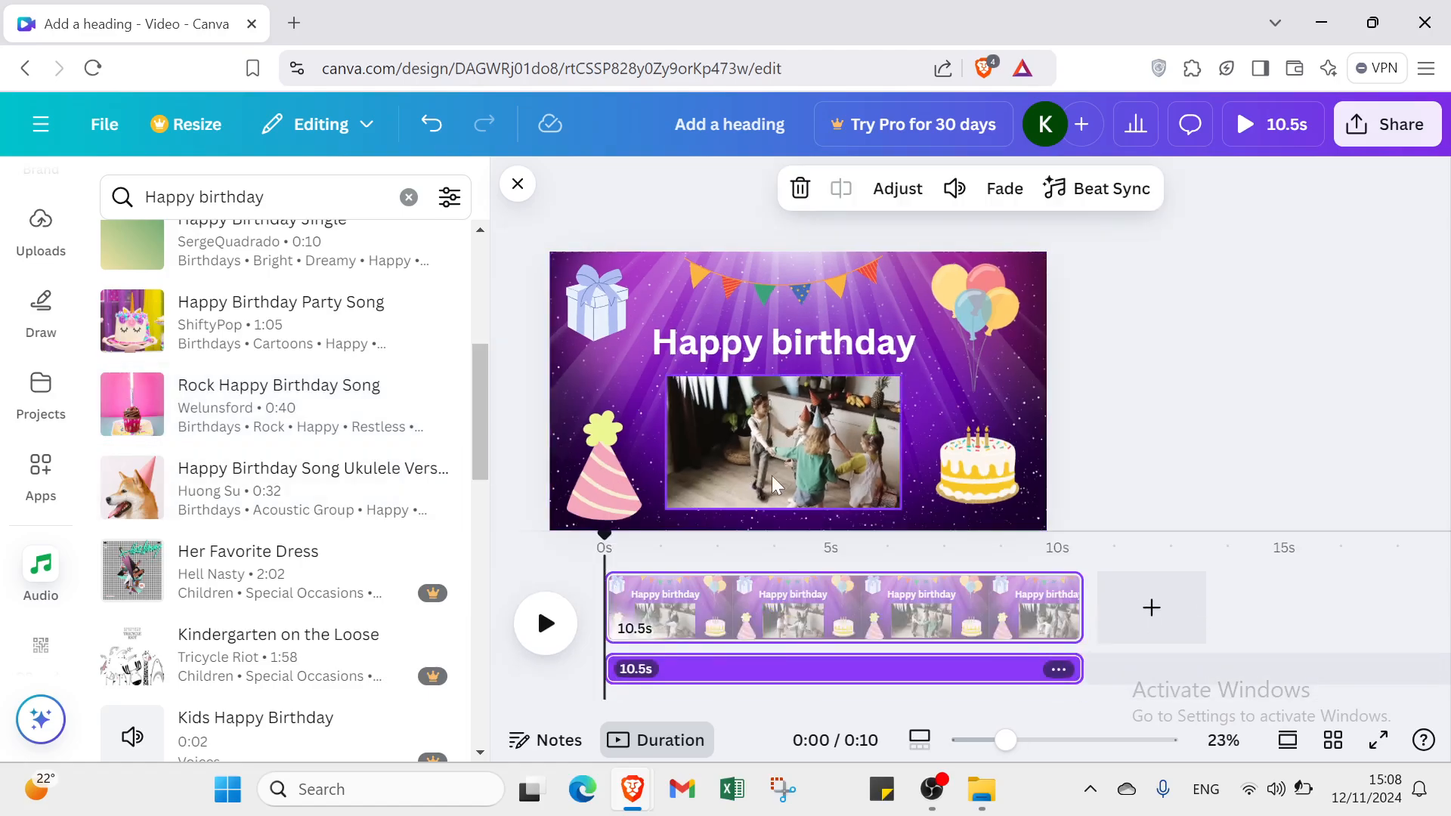
# - Play the video through with its background song and clear the side panel away from the canvas
pyautogui.scroll(4, 41, 340)
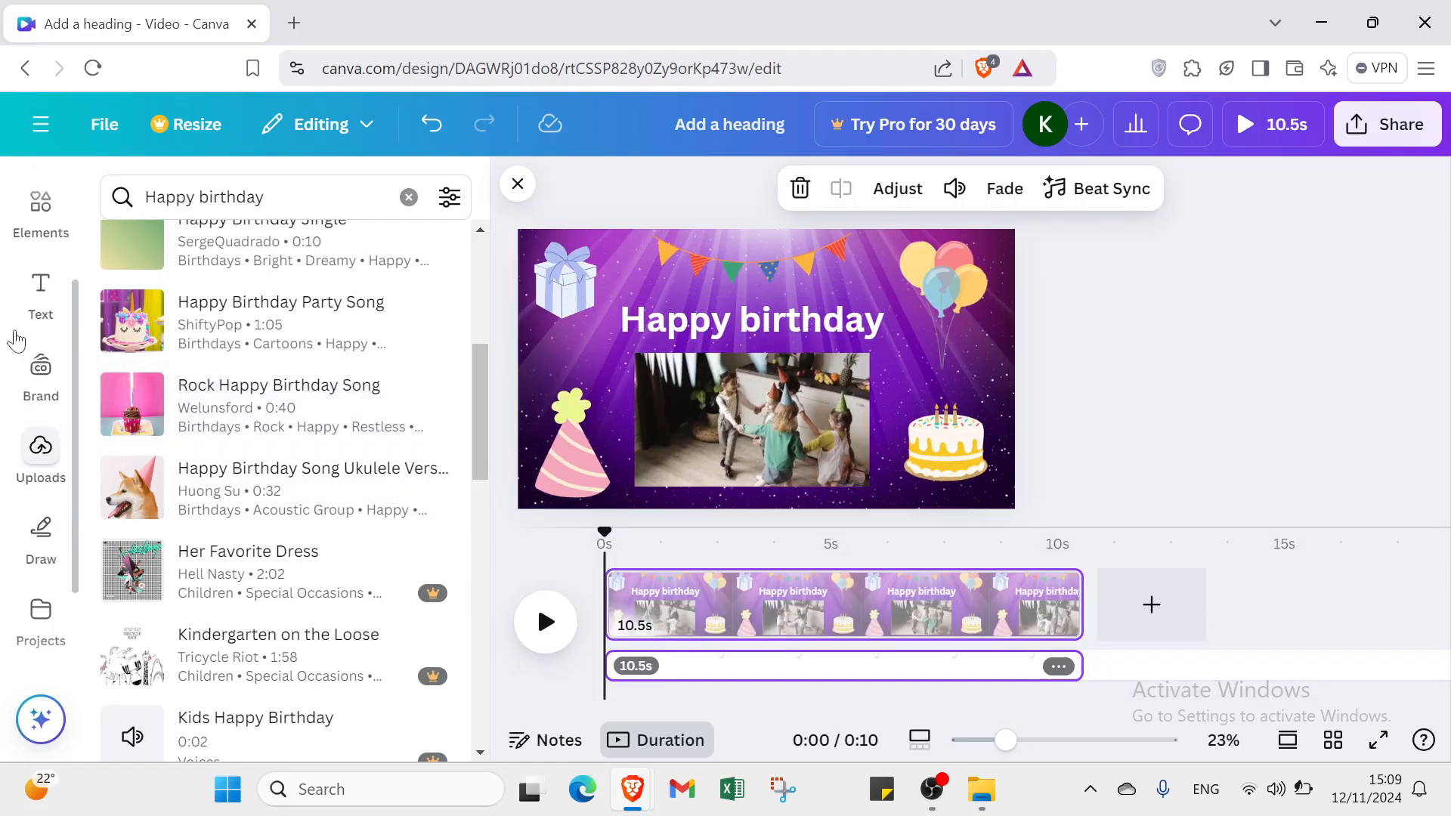
pyautogui.click(43, 195)
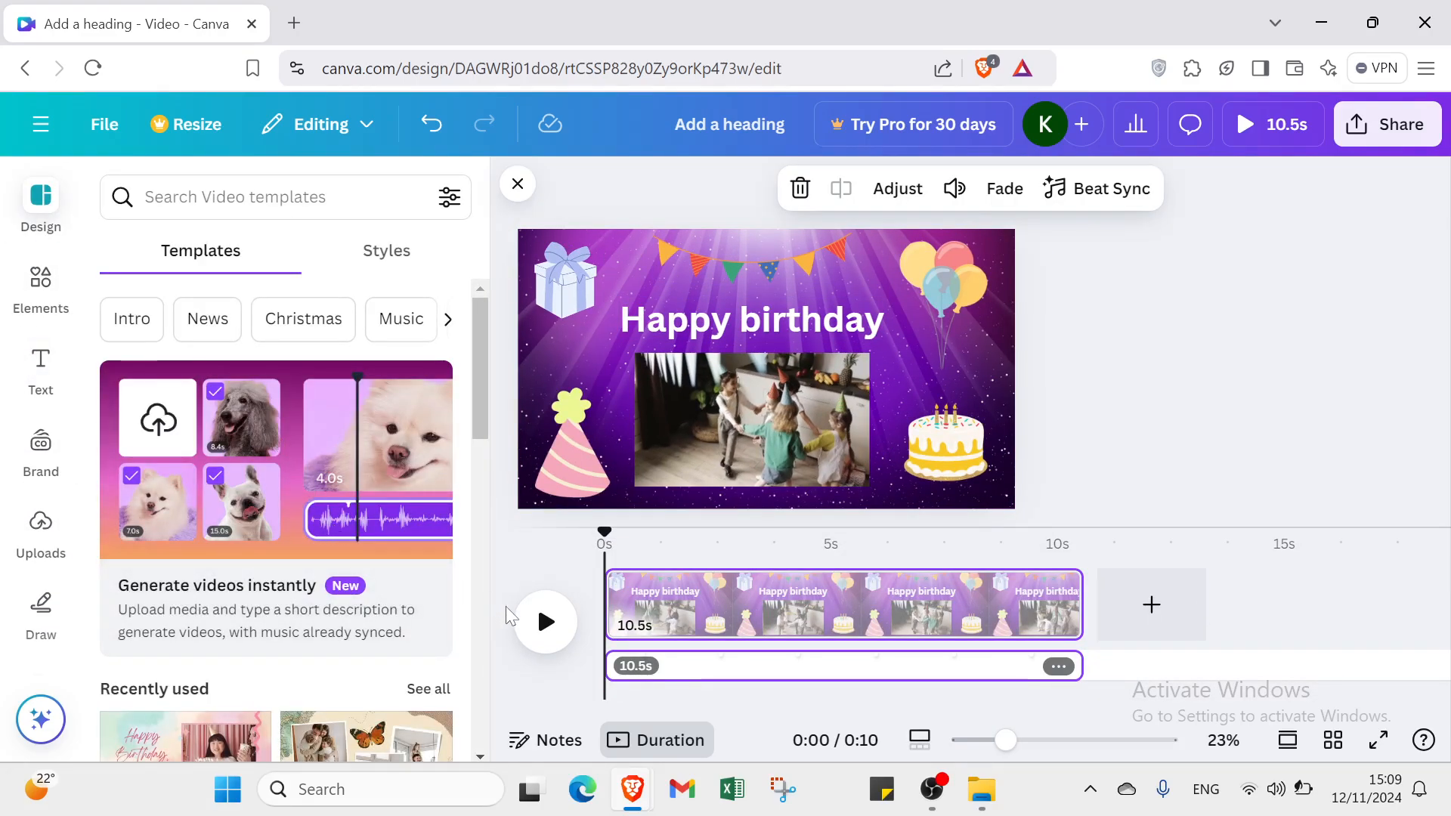
pyautogui.press('space')
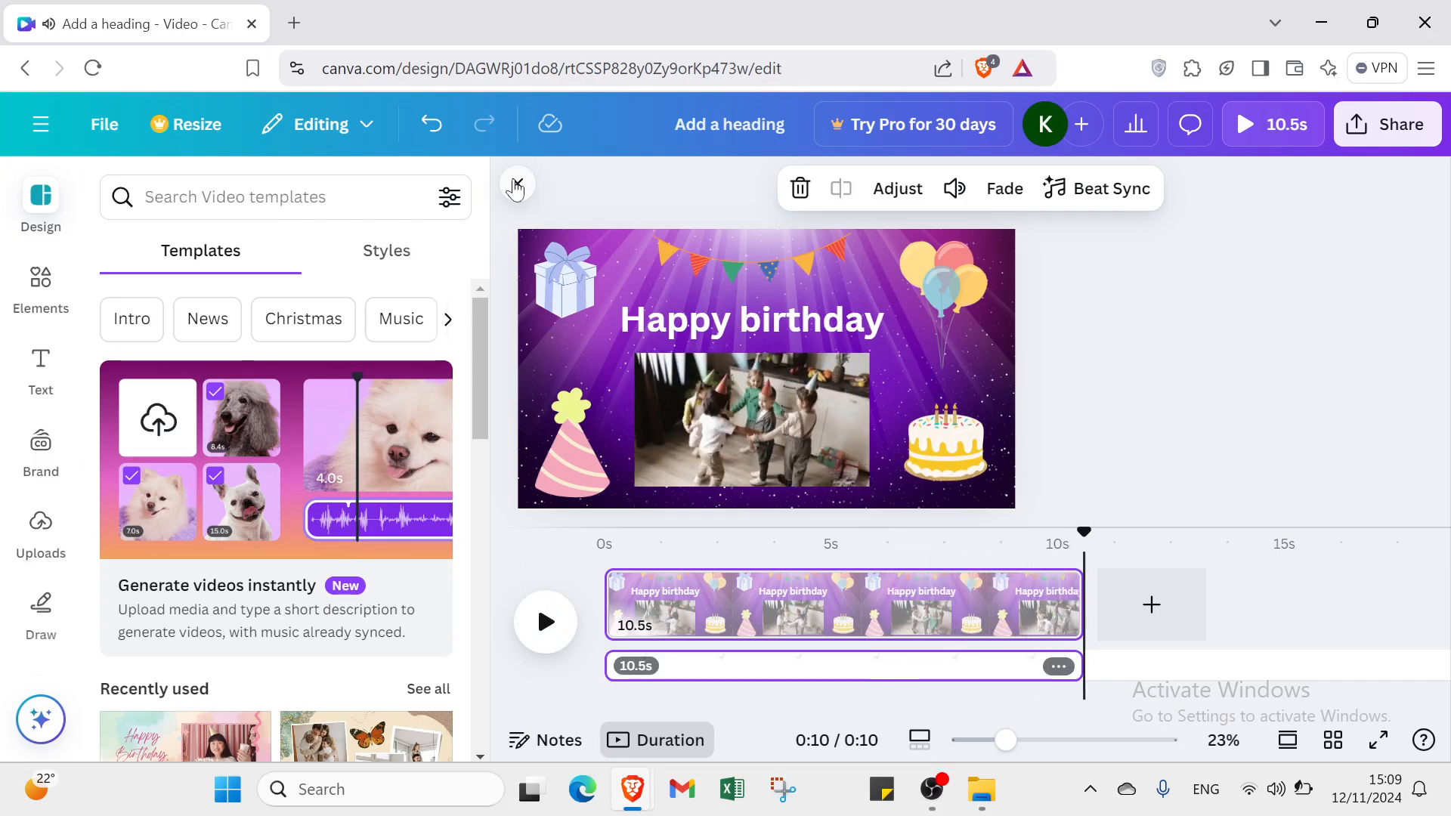
pyautogui.click(517, 183)
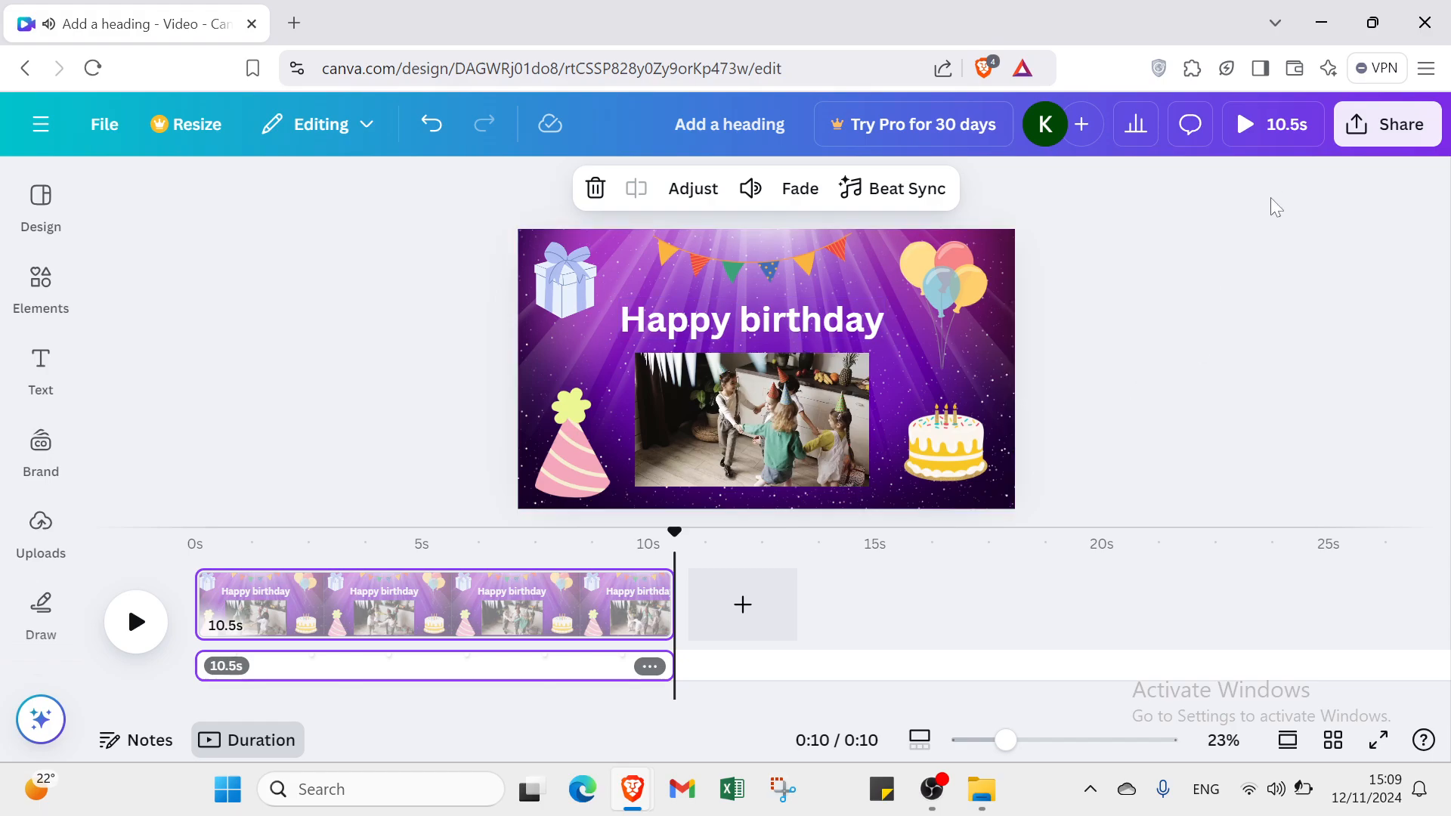
# - Present the birthday video in full screen from the sharing options and exit the presentation
pyautogui.click(1371, 130)
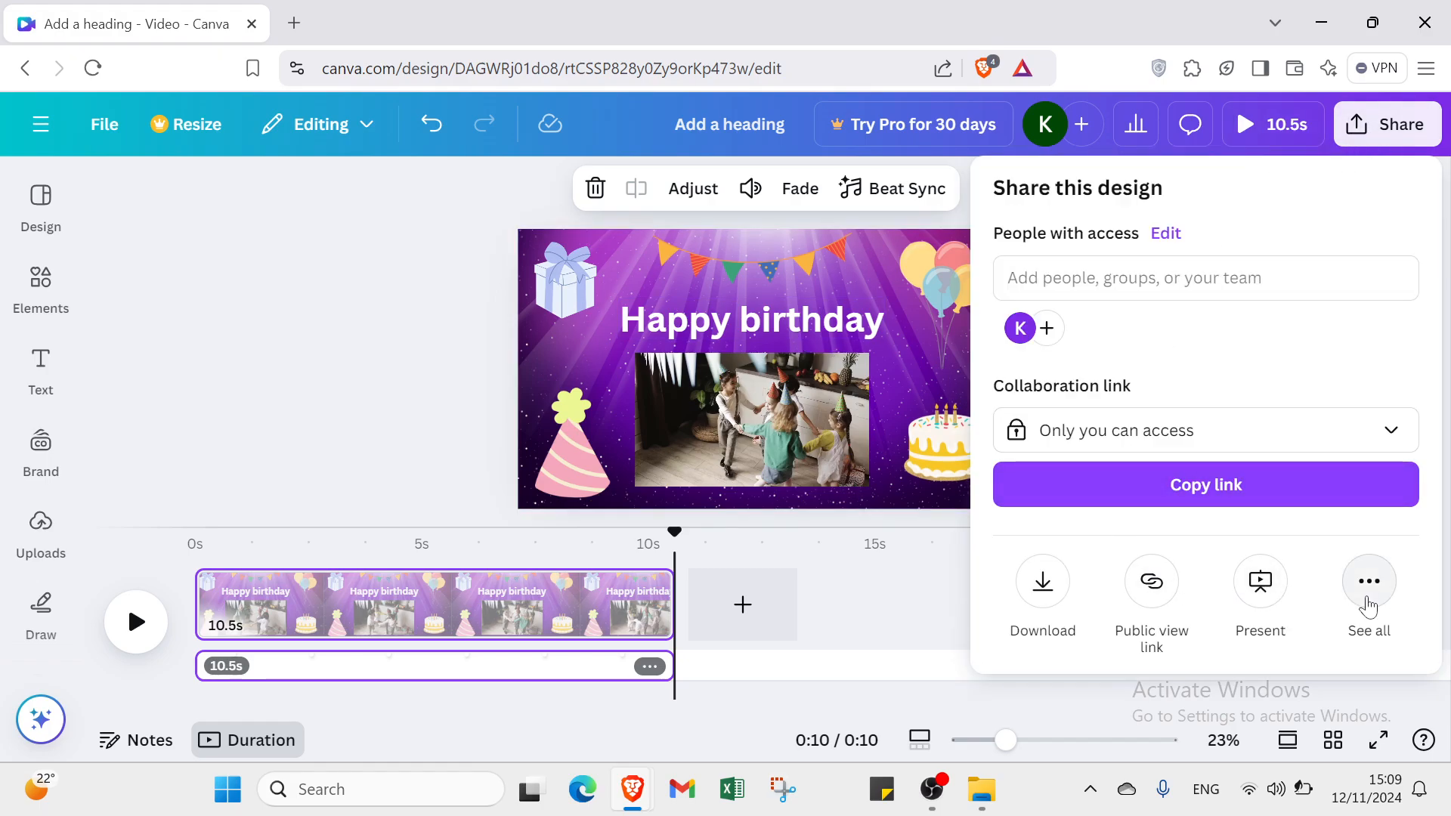
pyautogui.click(1368, 581)
pyautogui.click(1145, 349)
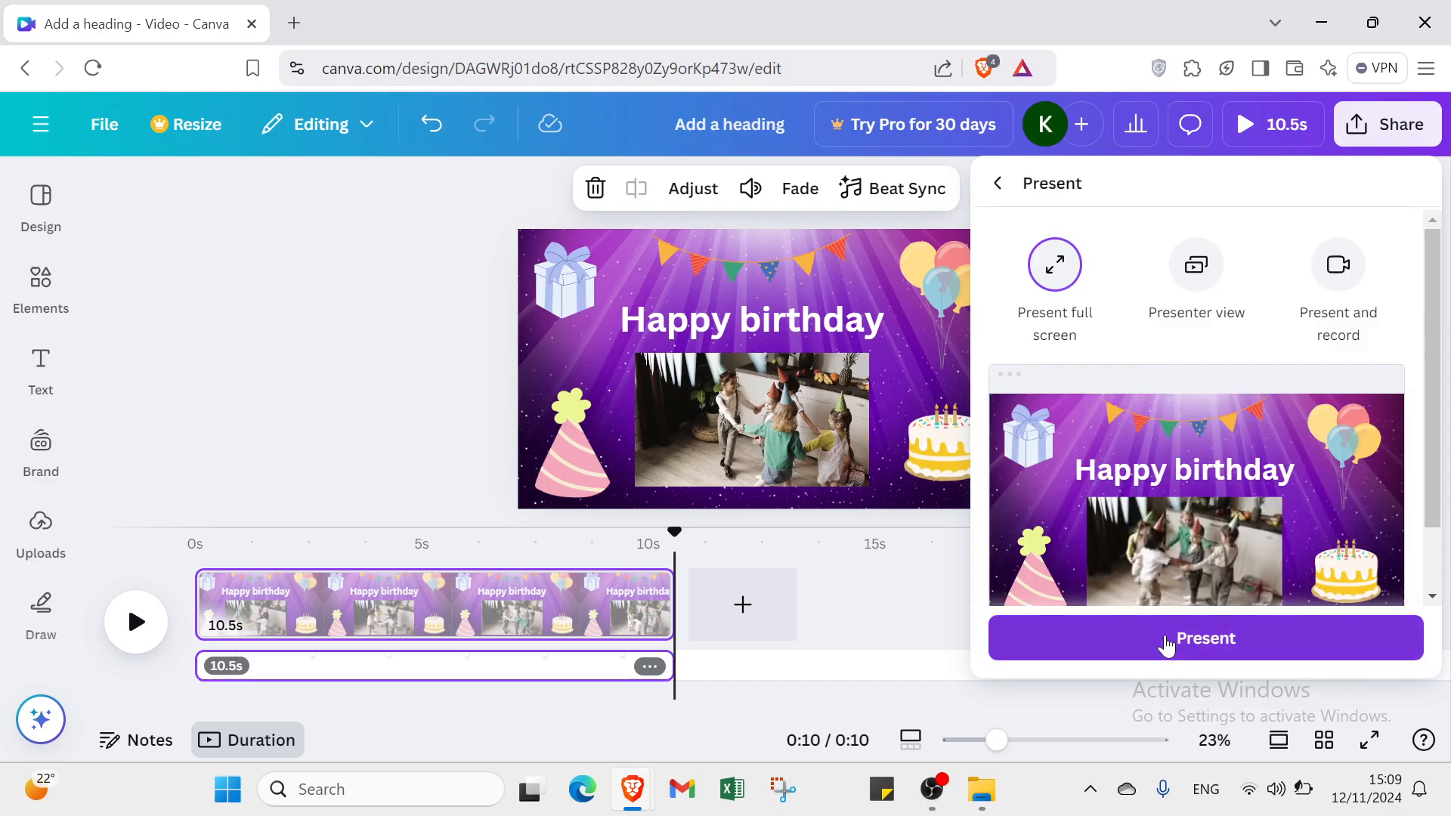
pyautogui.click(1166, 640)
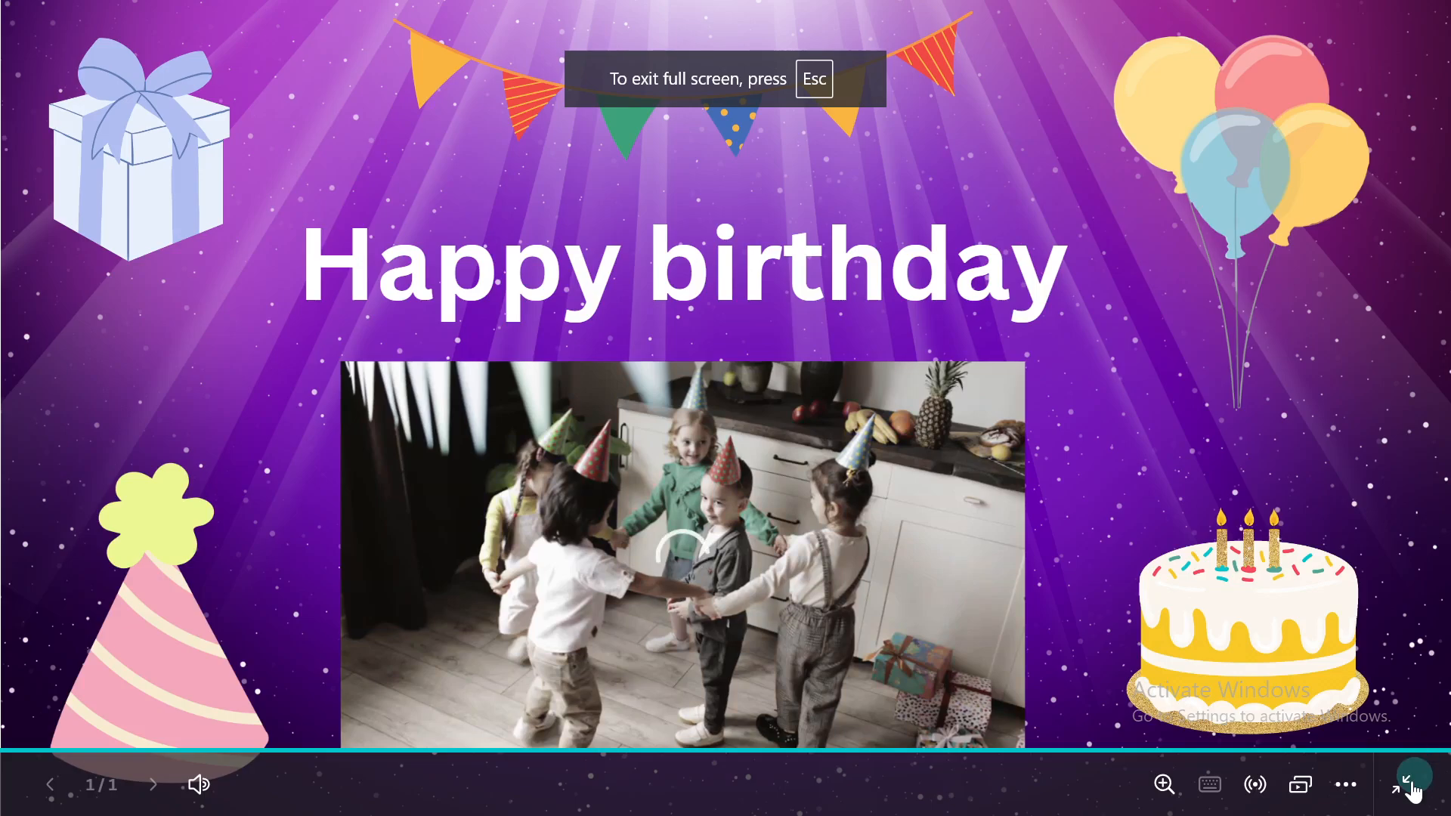
pyautogui.click(1410, 789)
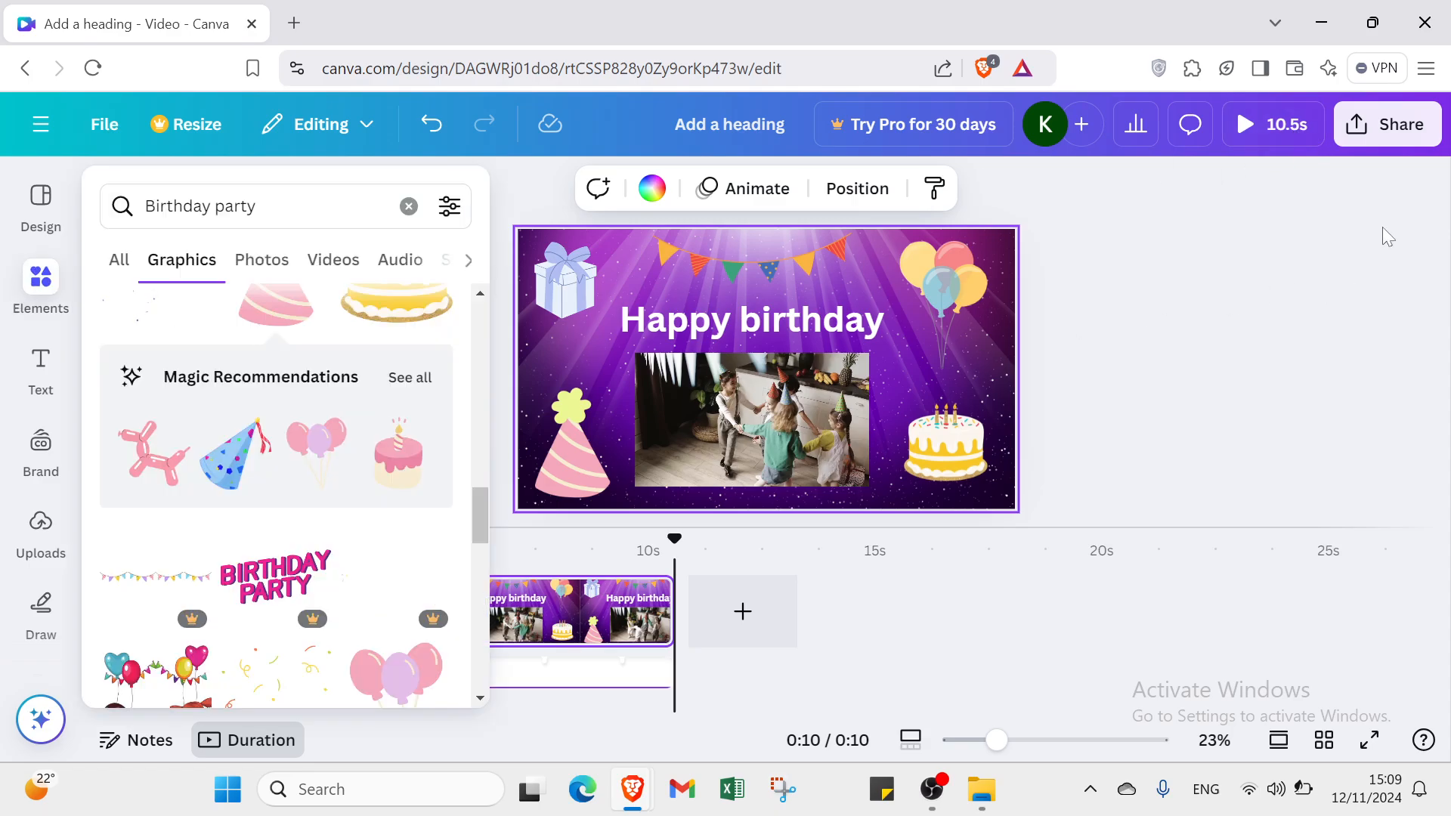
# - Leave the design for the Canva home page and close Canva, keeping only a new empty browser tab open
pyautogui.click(1387, 124)
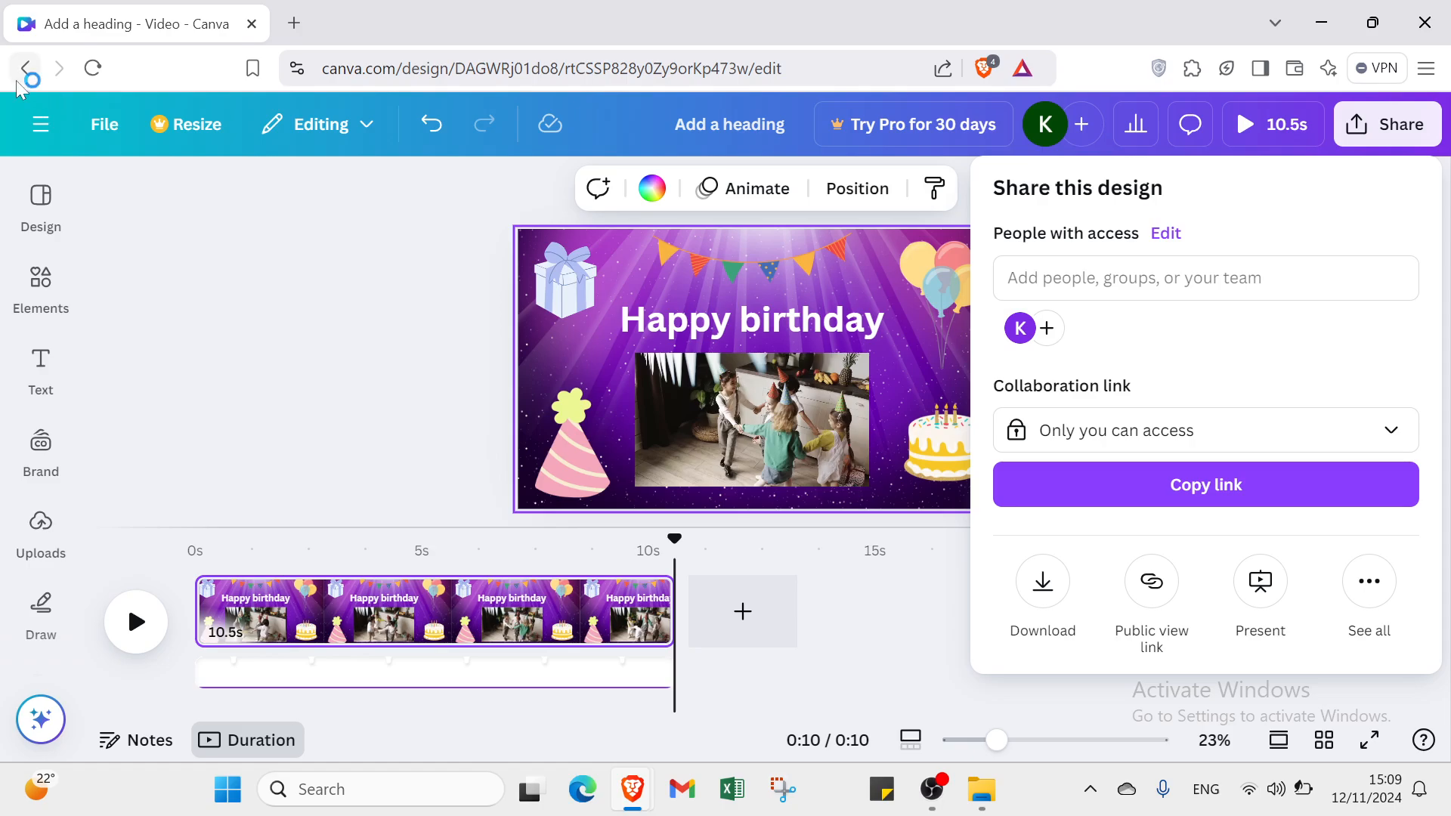
pyautogui.click(40, 124)
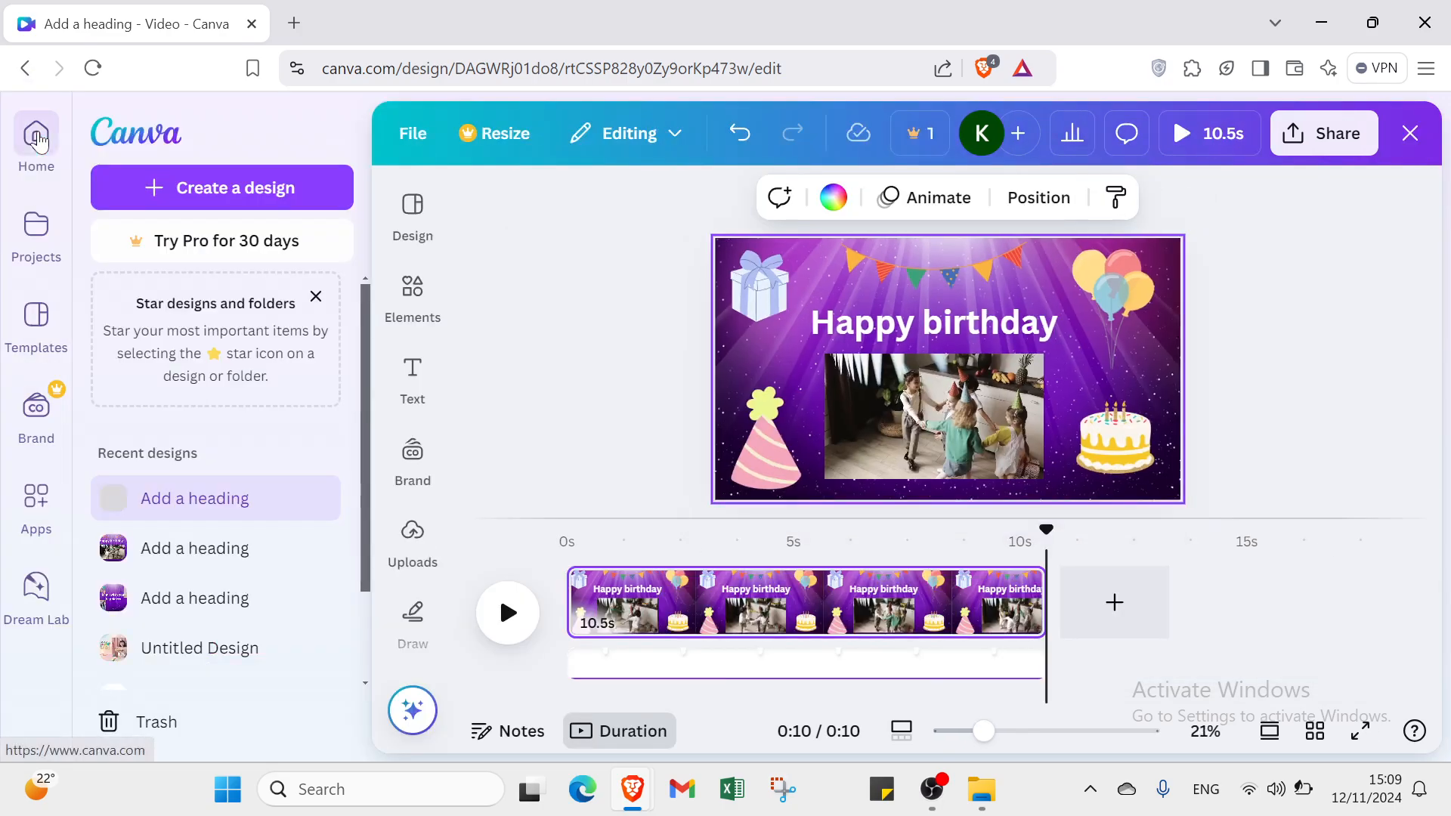
pyautogui.click(39, 139)
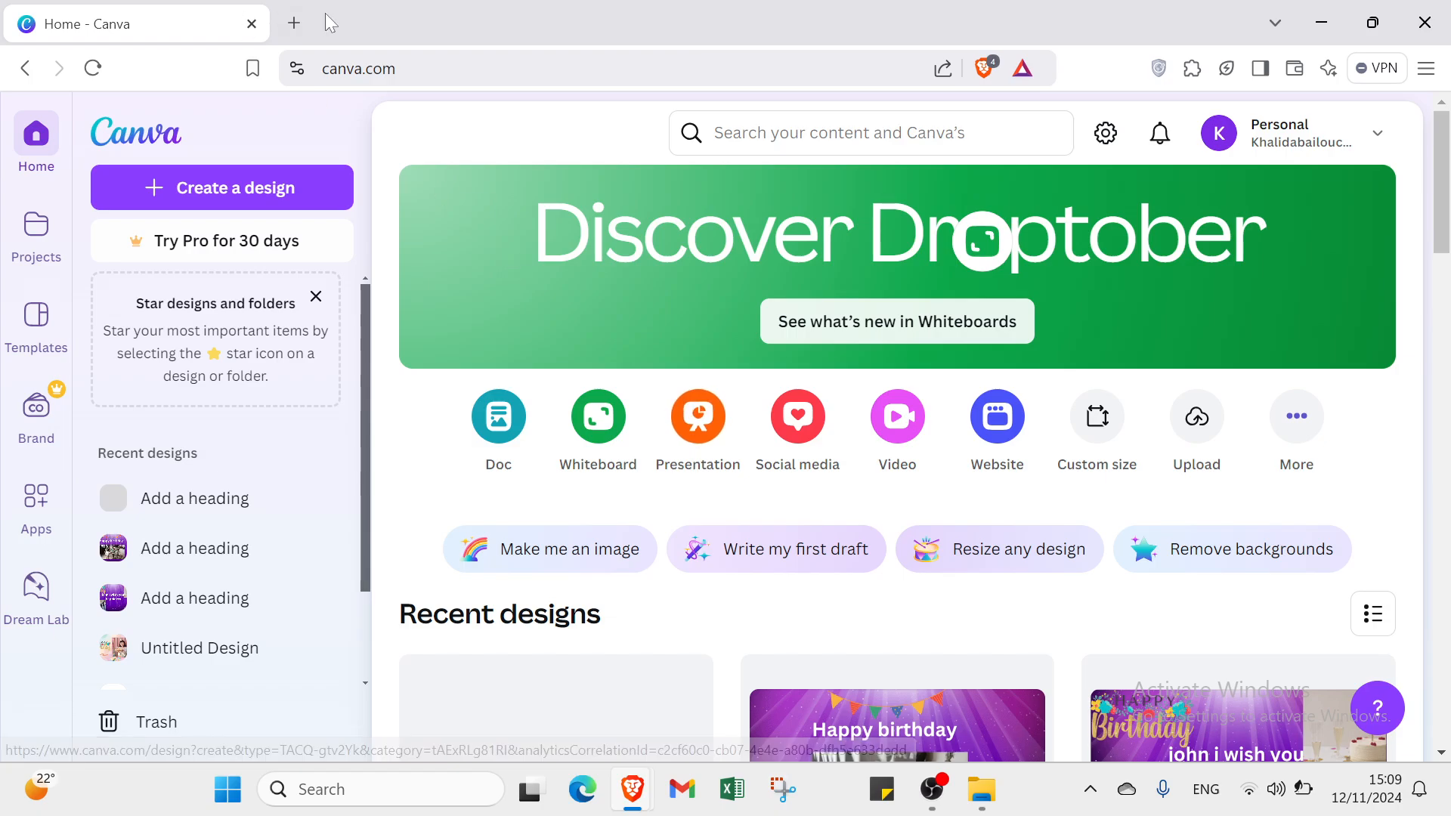
pyautogui.click(296, 25)
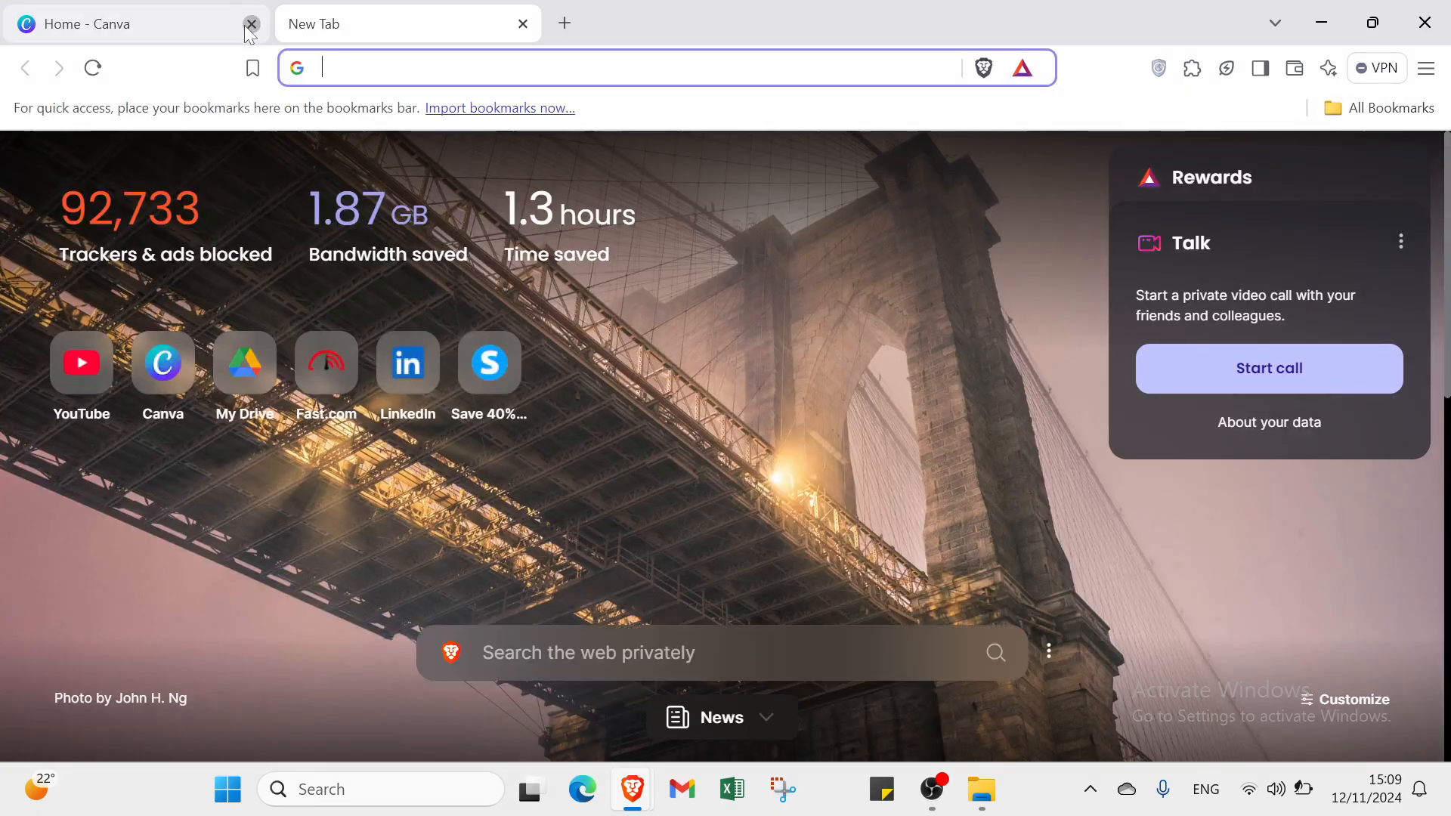
pyautogui.click(251, 24)
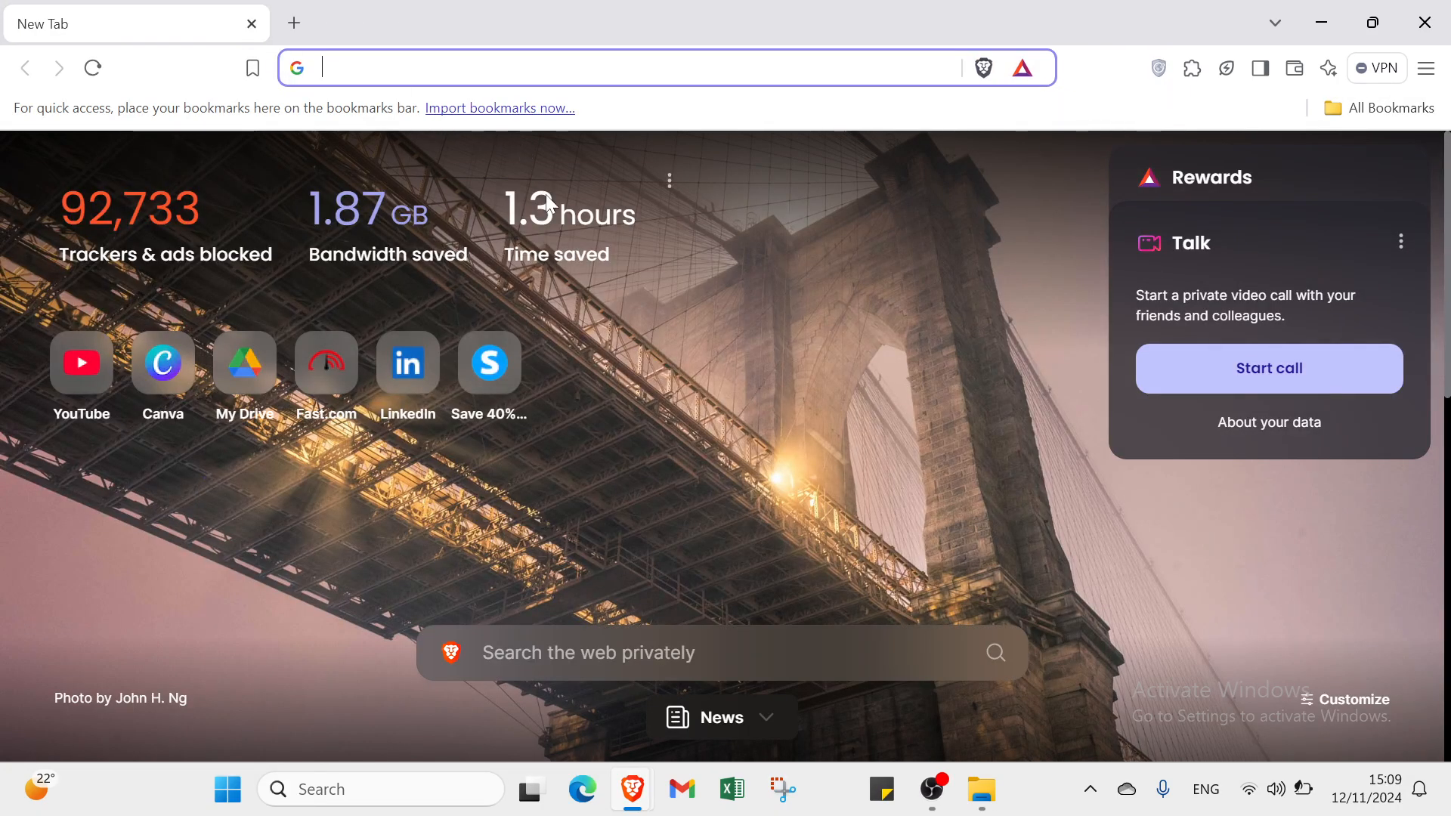